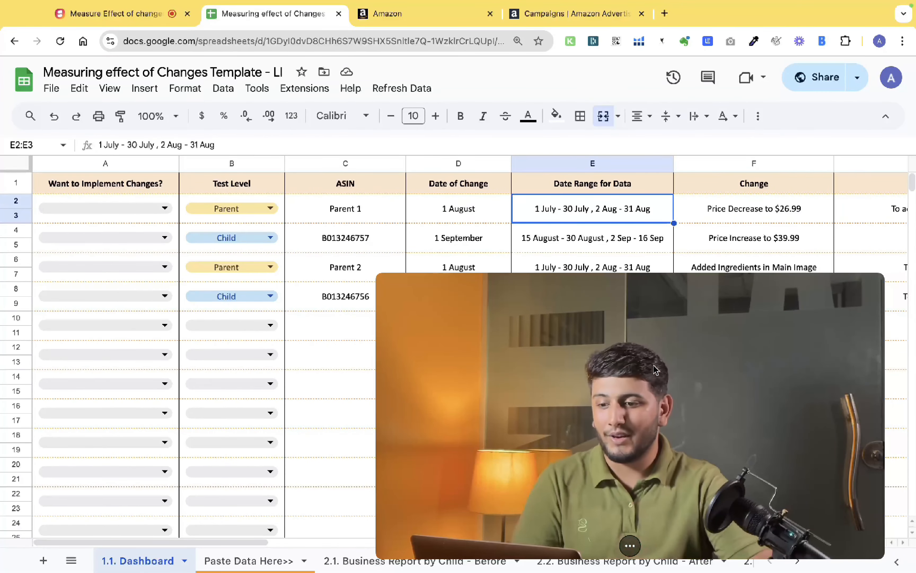
- Open the Business Report by Child - Before sheet to view its data, then return to the Dashboard sheet
left_click(362, 208)
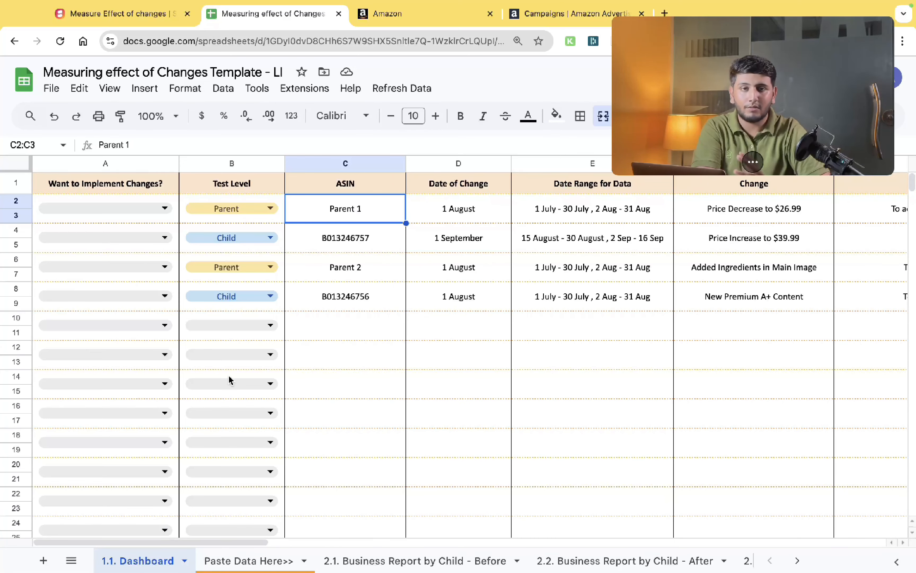
left_click(370, 563)
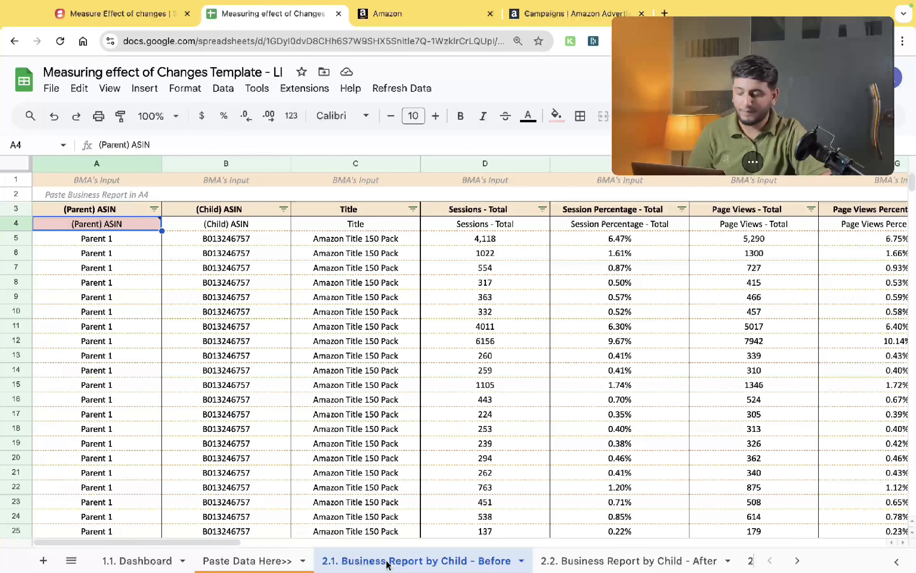
left_click(163, 561)
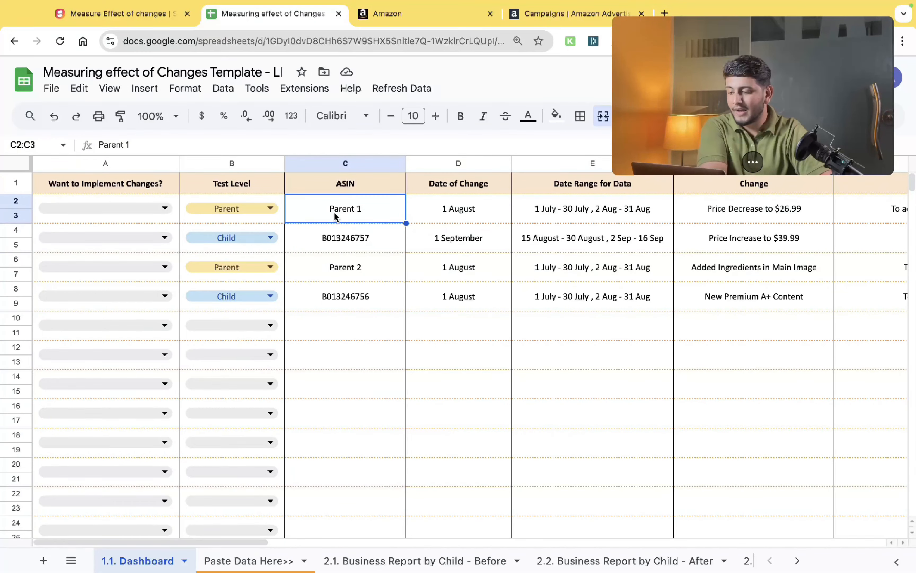
- Review the Dashboard's column headers from Want to Implement Changes? across to Status
left_click(164, 187)
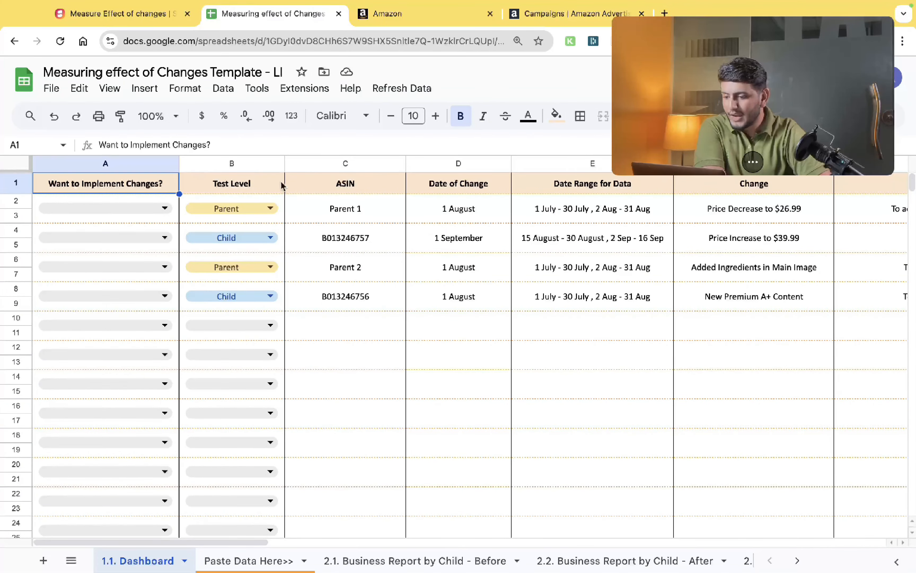
left_click(261, 186)
left_click(165, 191)
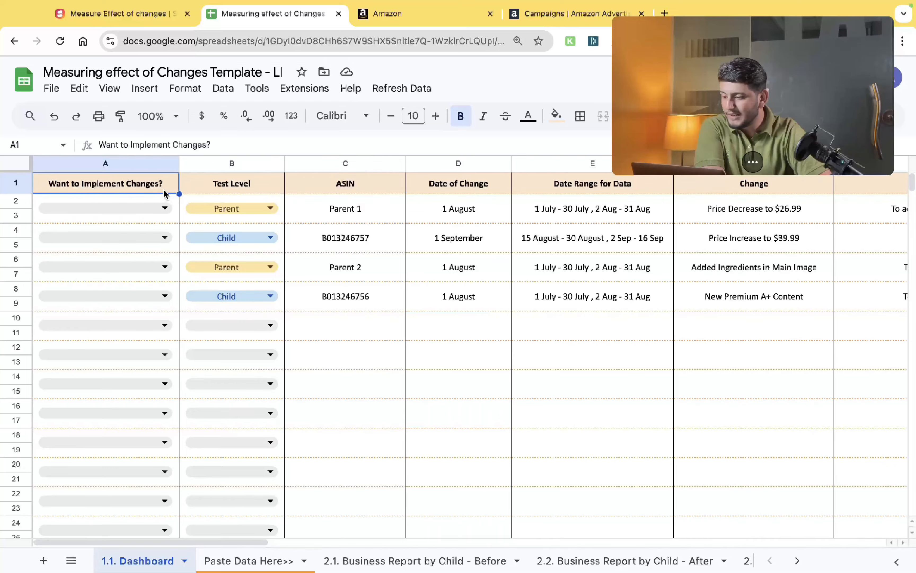
left_click(244, 193)
key("Right")
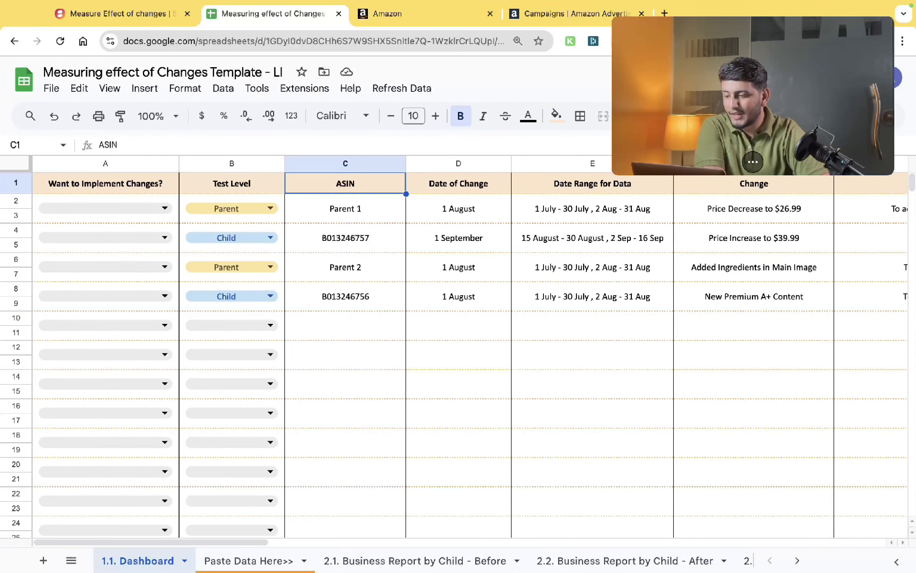
scroll(470, 346, "right", 5)
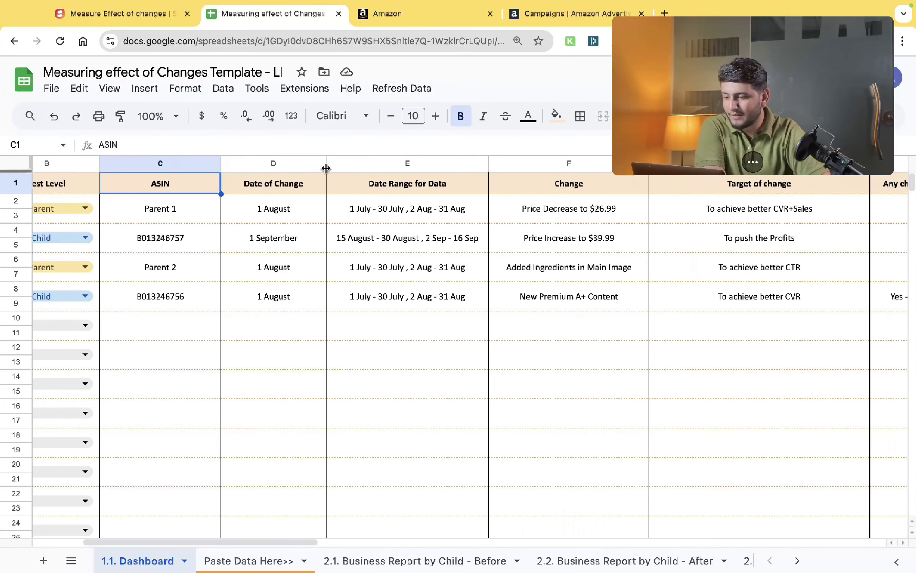
key("Right")
scroll(301, 185, "right", 4)
scroll(301, 184, "right", 3)
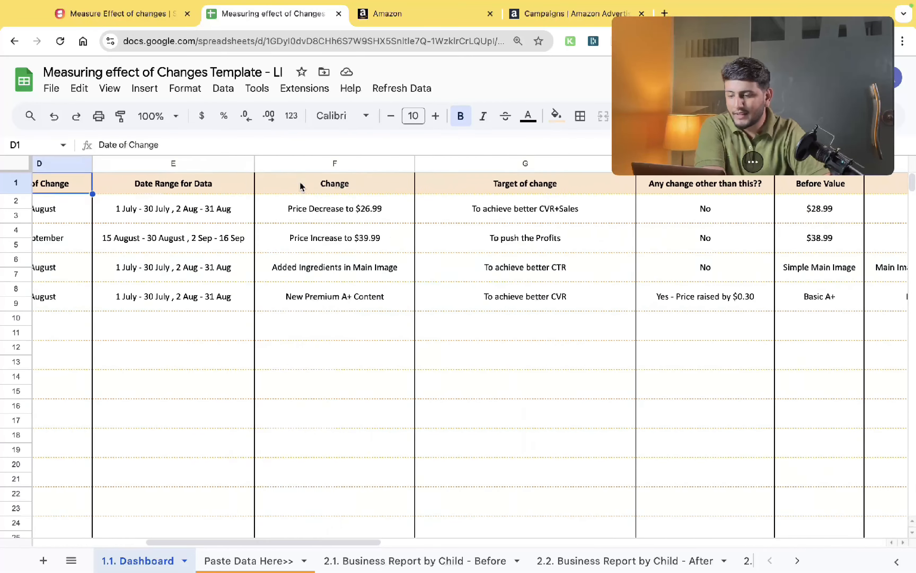
left_click(207, 186)
scroll(207, 186, "right", 4)
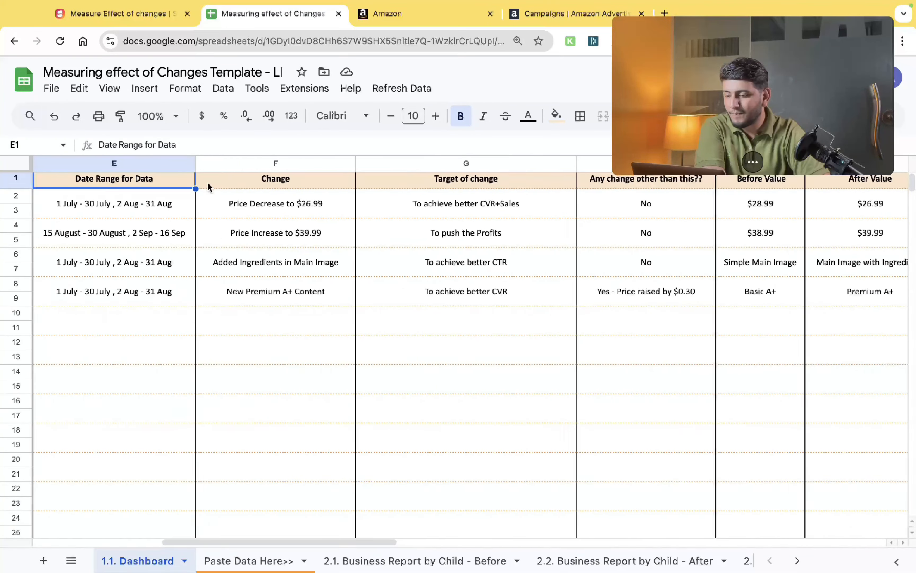
left_click(208, 185)
scroll(208, 185, "right", 2)
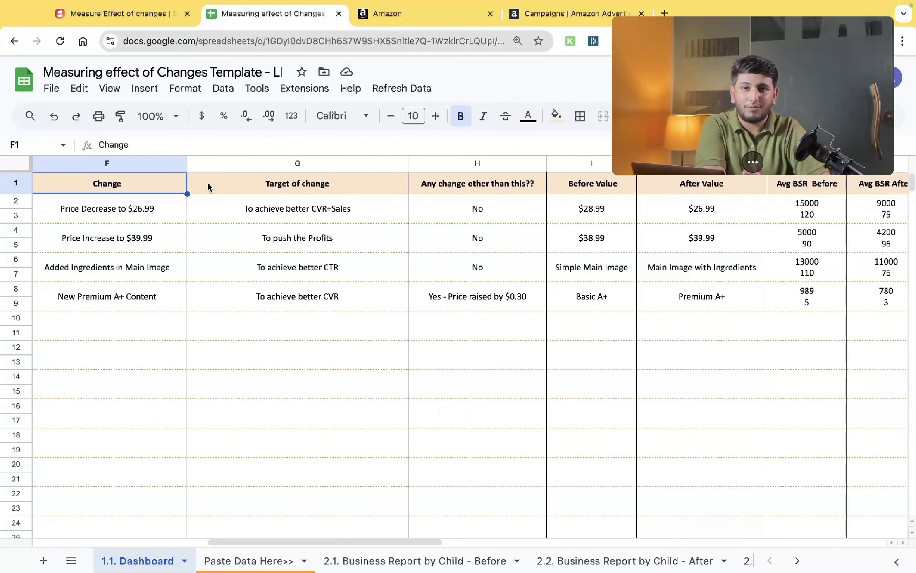
scroll(208, 182, "right", 1)
scroll(208, 183, "right", 15)
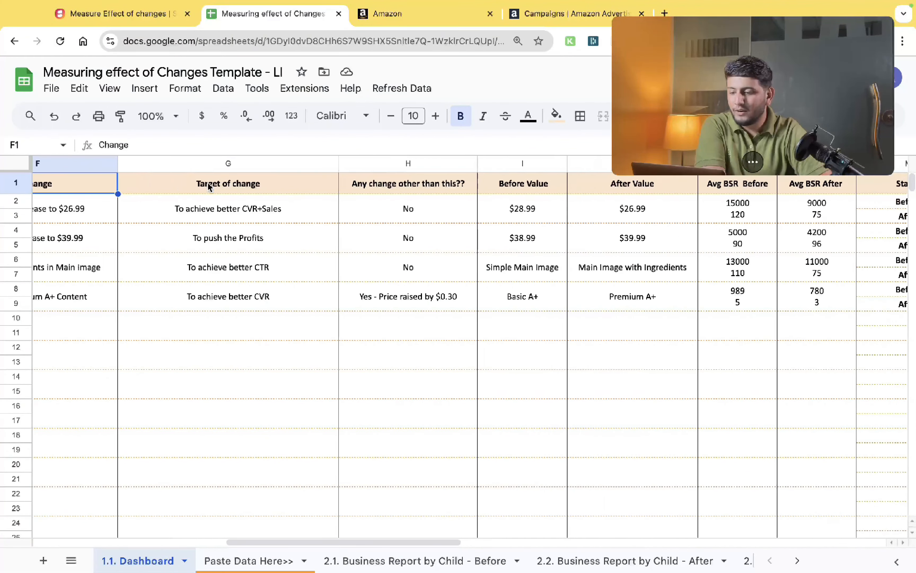
scroll(208, 182, "left", 7)
left_click(181, 183)
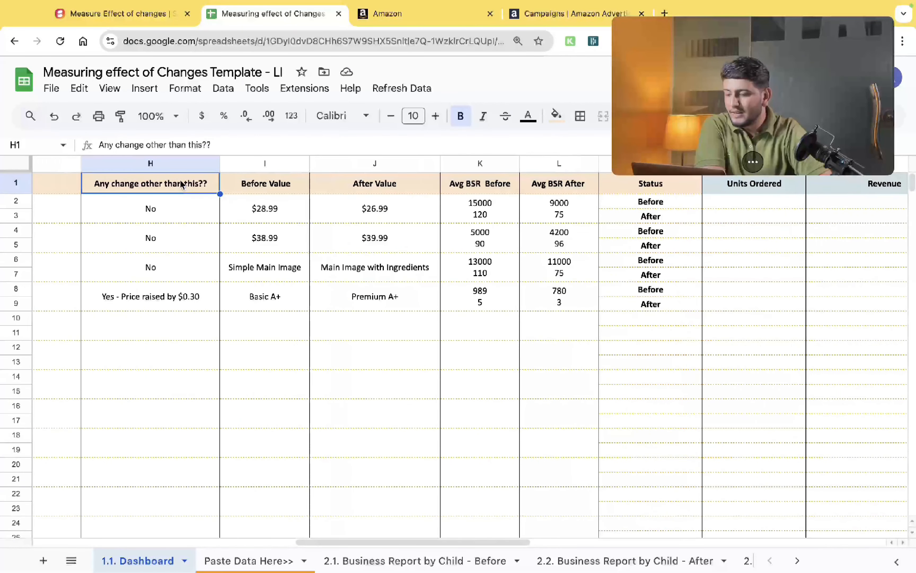
key("Right")
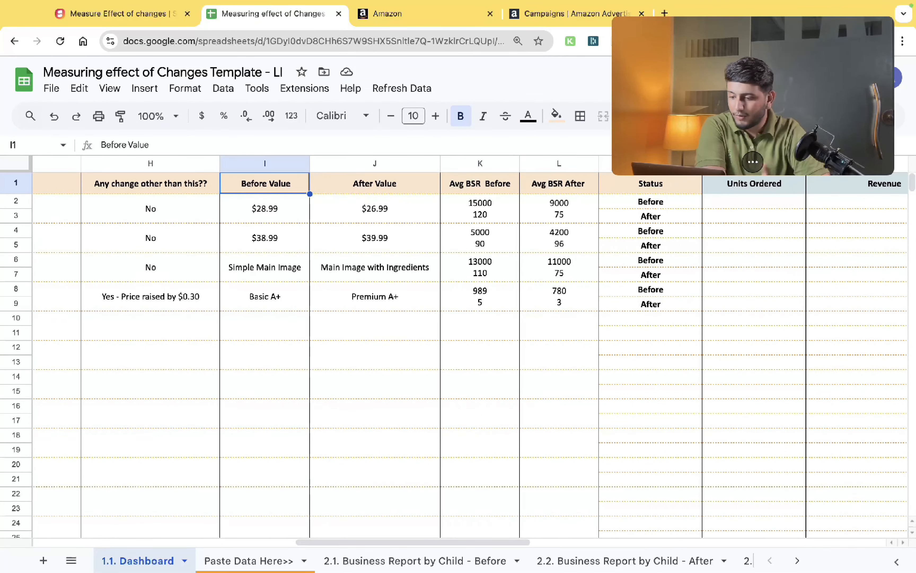
scroll(265, 183, "right", 3)
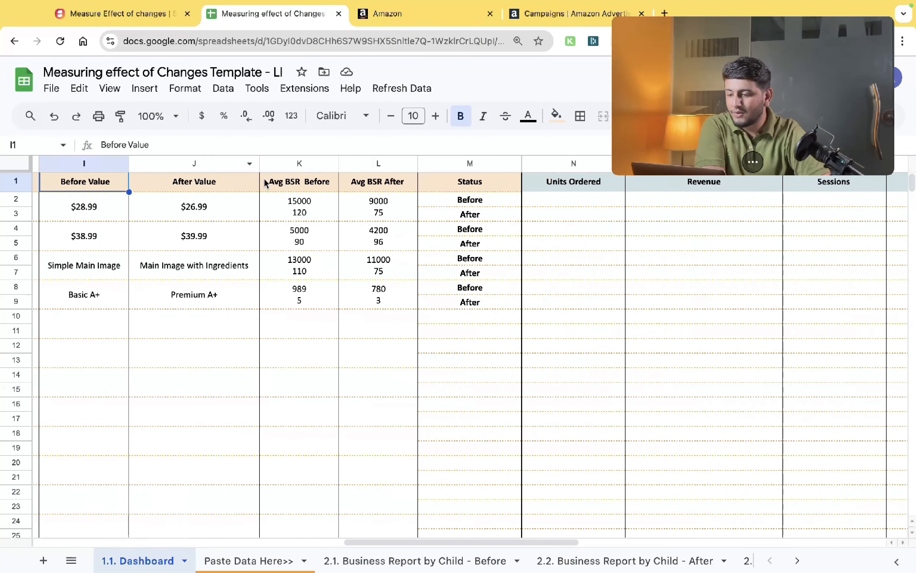
left_click(270, 183)
scroll(270, 183, "right", 1)
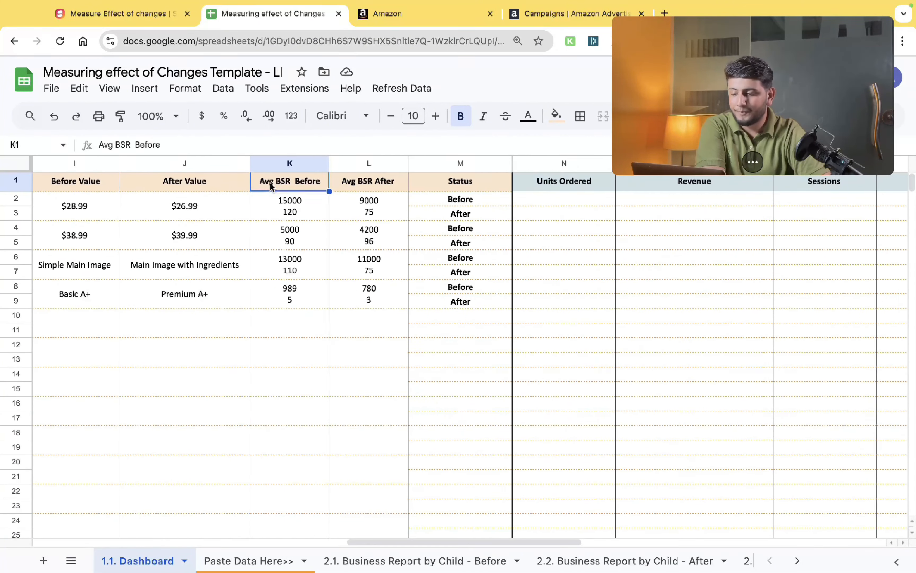
scroll(270, 183, "right", 5)
- Examine the Before/After status rows and the metric columns through Followup Actions, then return to the ASIN column
left_click(132, 206)
key("shift+Down")
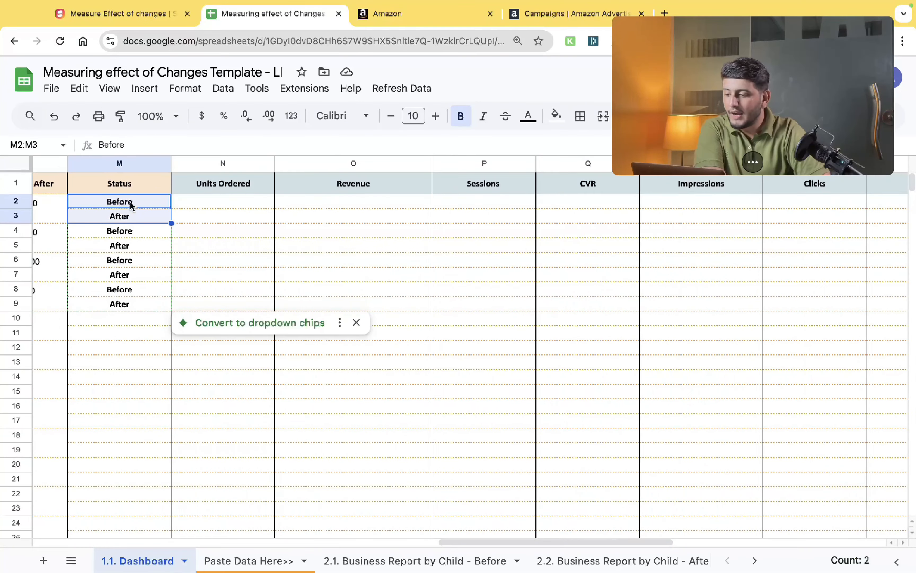
left_click(132, 206)
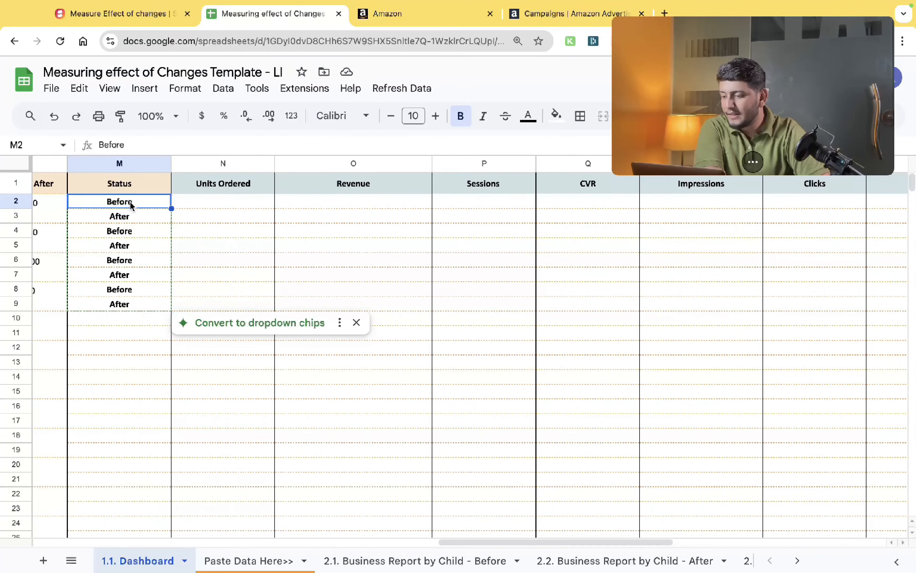
left_click(180, 206)
scroll(181, 206, "right", 5)
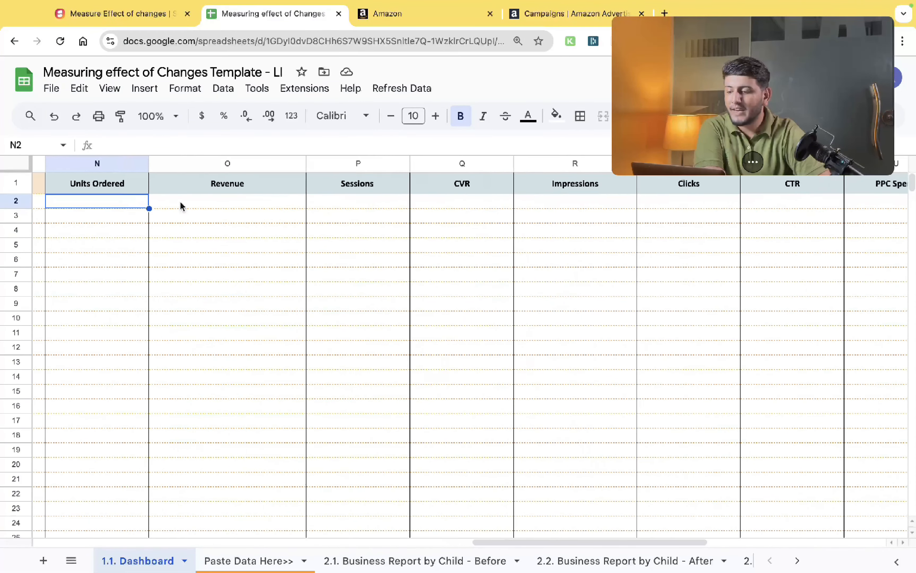
scroll(181, 206, "right", 6)
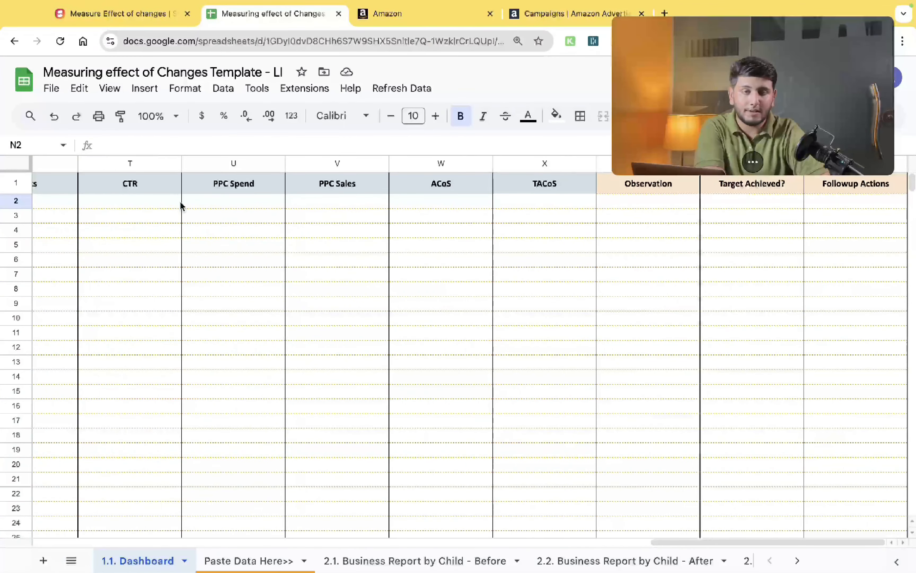
scroll(181, 205, "left", 2)
left_click(175, 205)
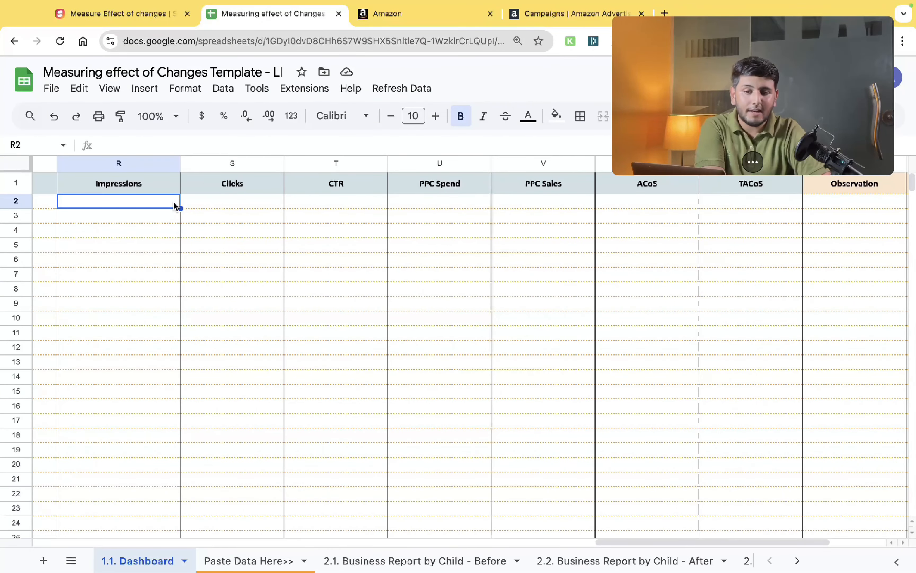
scroll(175, 206, "left", 15)
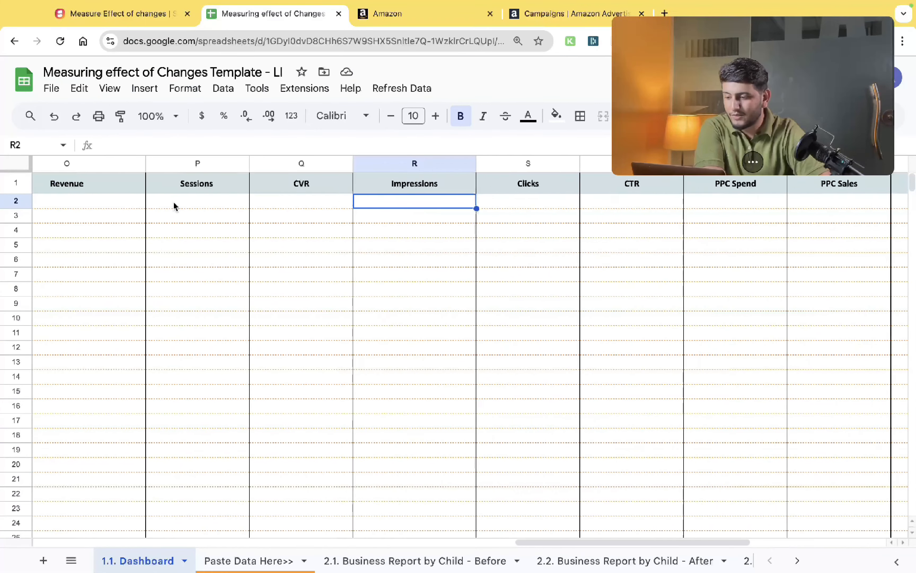
scroll(174, 207, "left", 14)
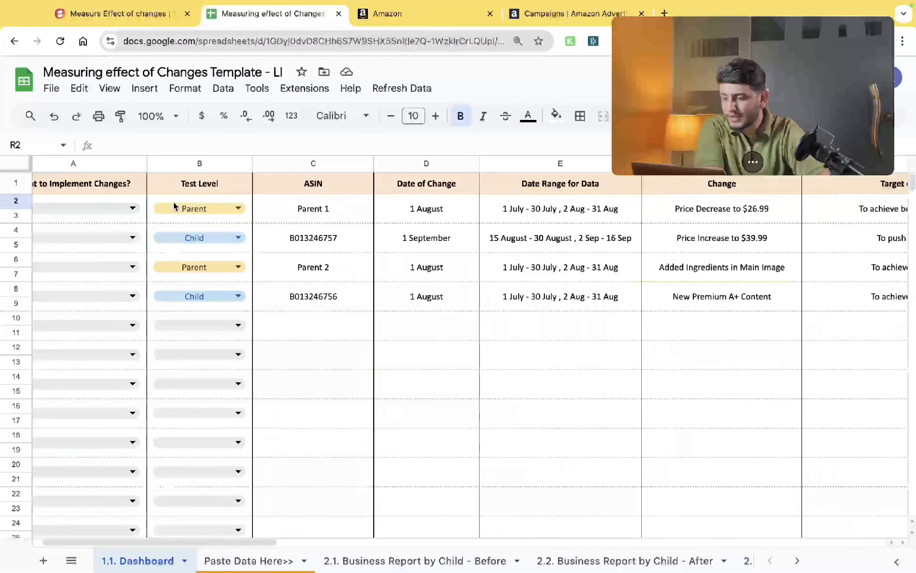
left_click(302, 217)
key("Up")
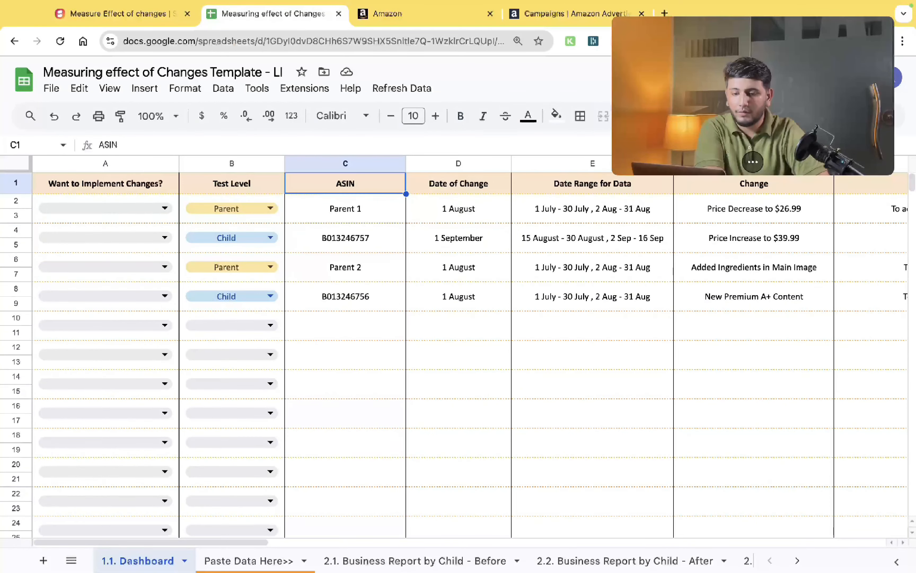
key("Down")
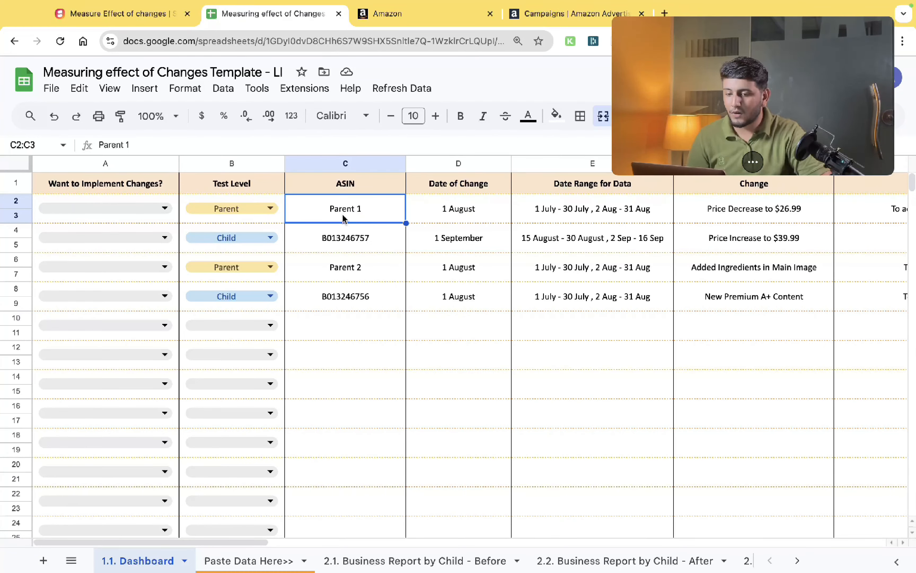
- Examine the ASIN entries of each parent and child test row
left_click(252, 208)
left_click(203, 254)
left_click(321, 238)
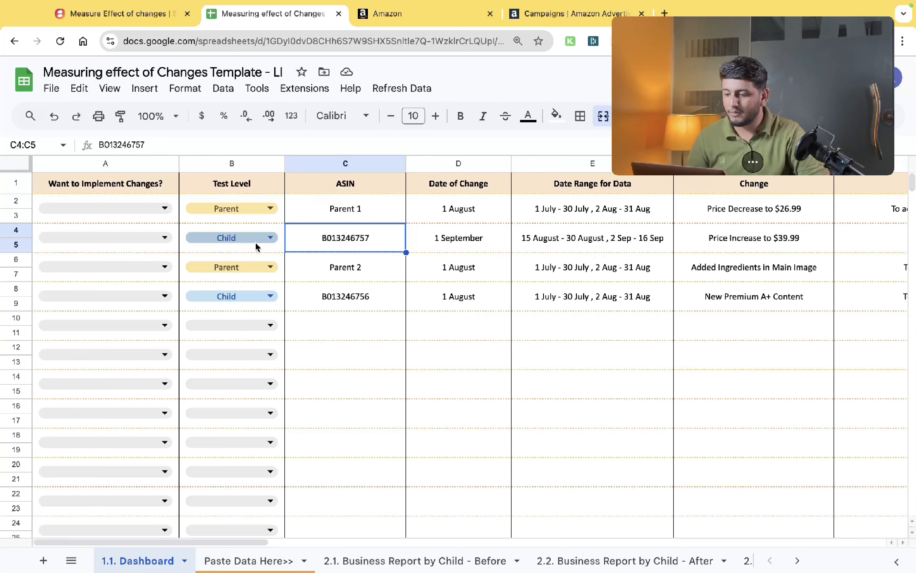
left_click_drag(339, 208, 345, 244)
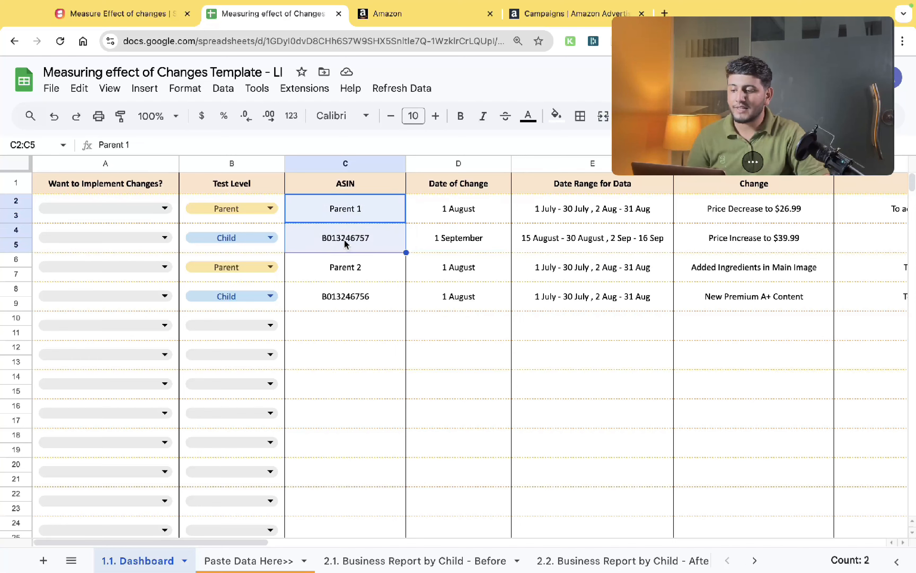
left_click(346, 210)
left_click(342, 265)
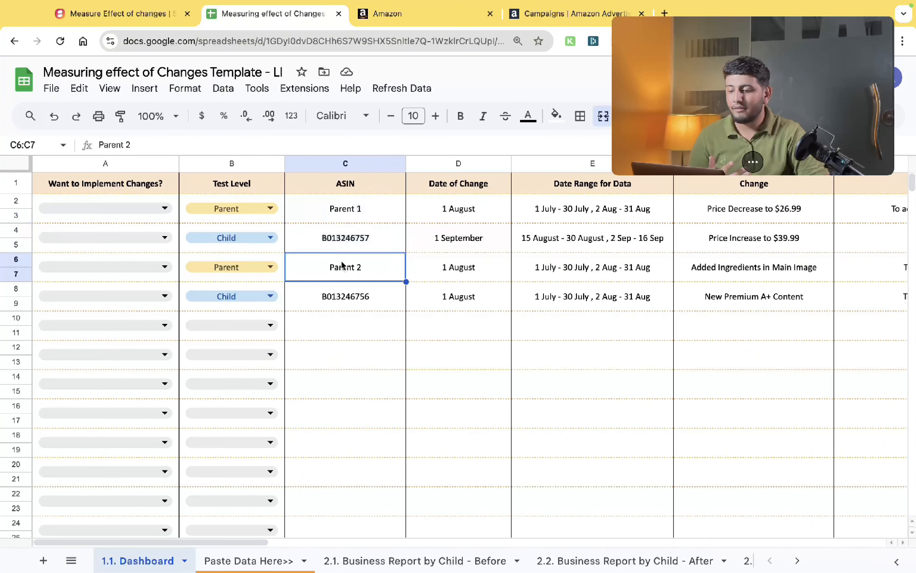
left_click(348, 247)
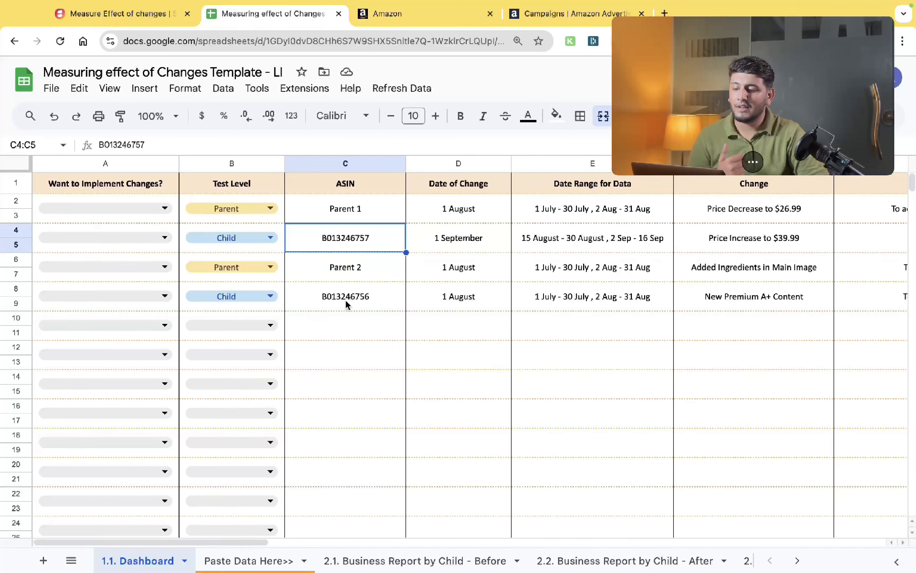
left_click(347, 305)
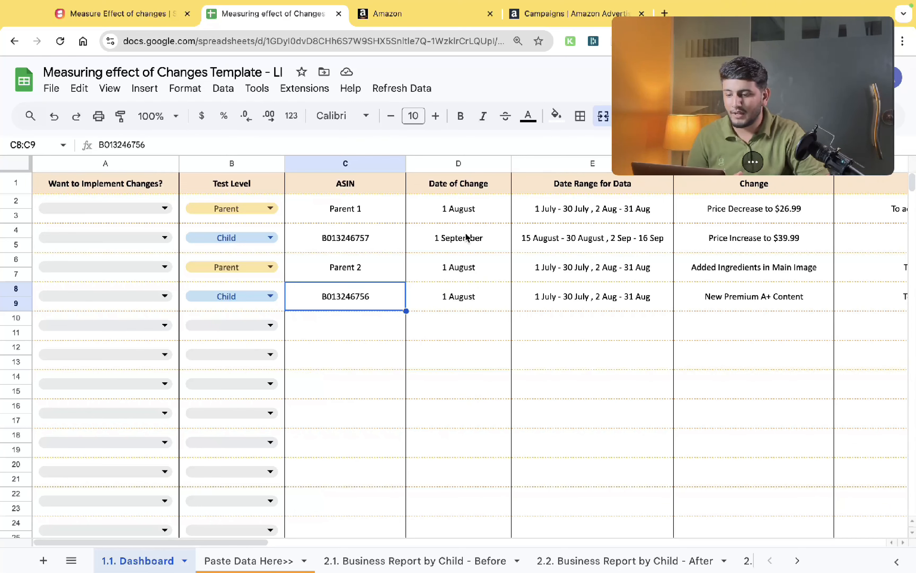
- Step through the first test row's cells from ASIN to Change to review its details
left_click(471, 220)
key("Right")
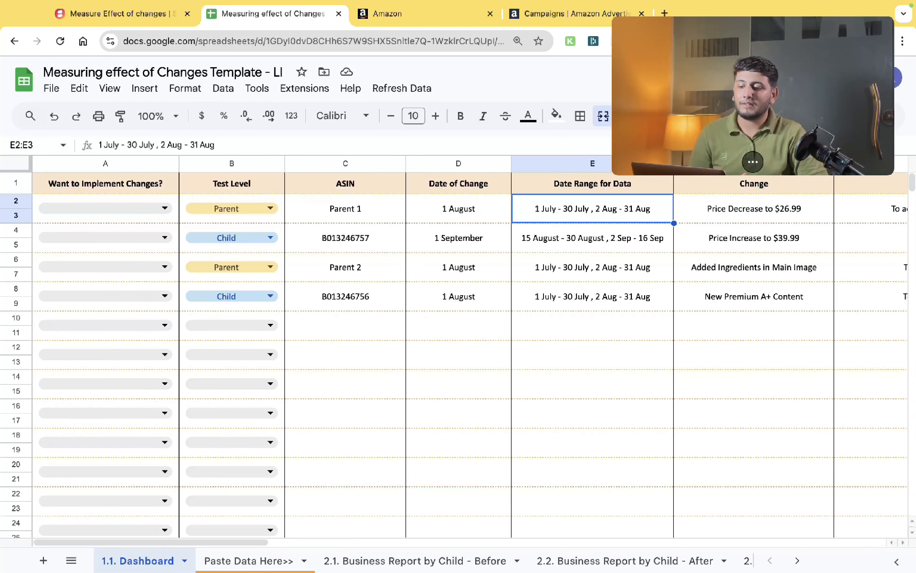
key("Left")
key("Left")
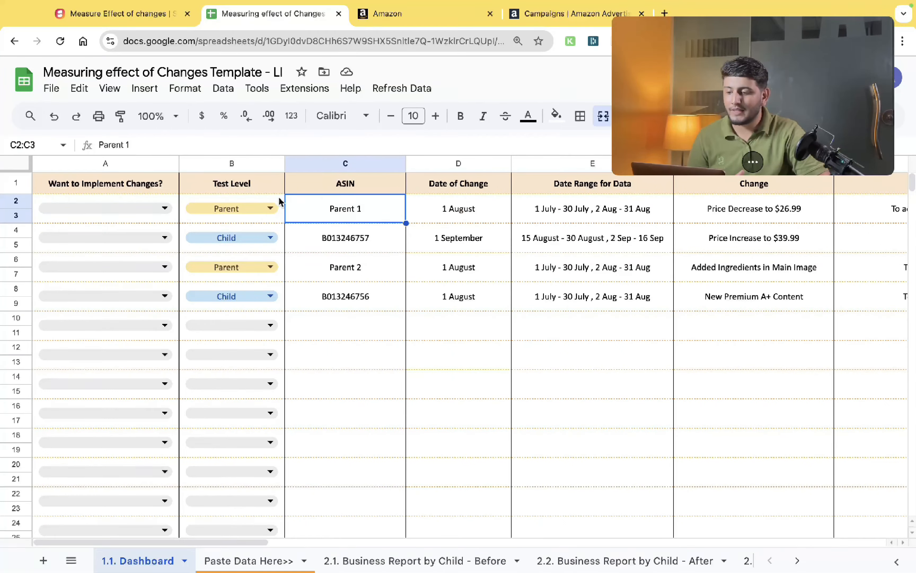
key("Left")
key("Right")
key("Right")
key("Right")
key("Right")
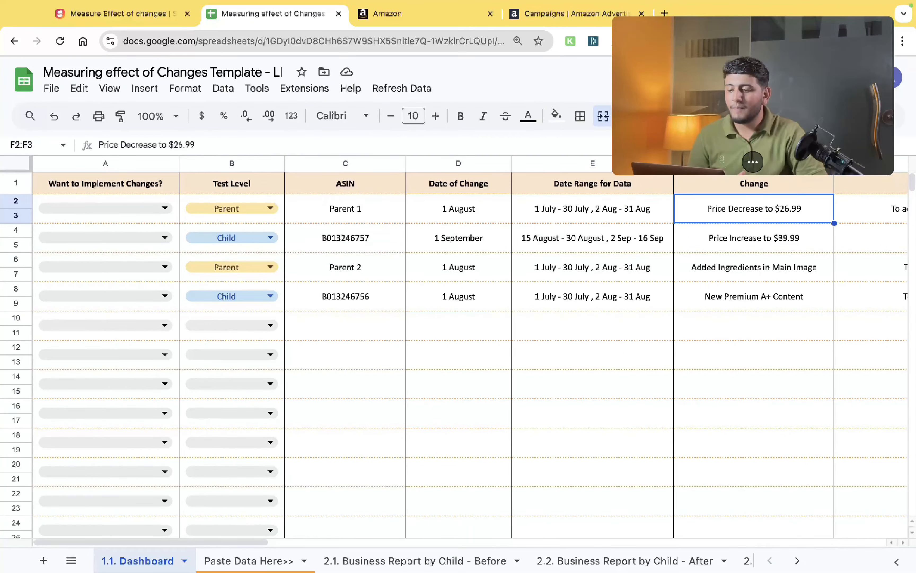
scroll(281, 200, "right", 4)
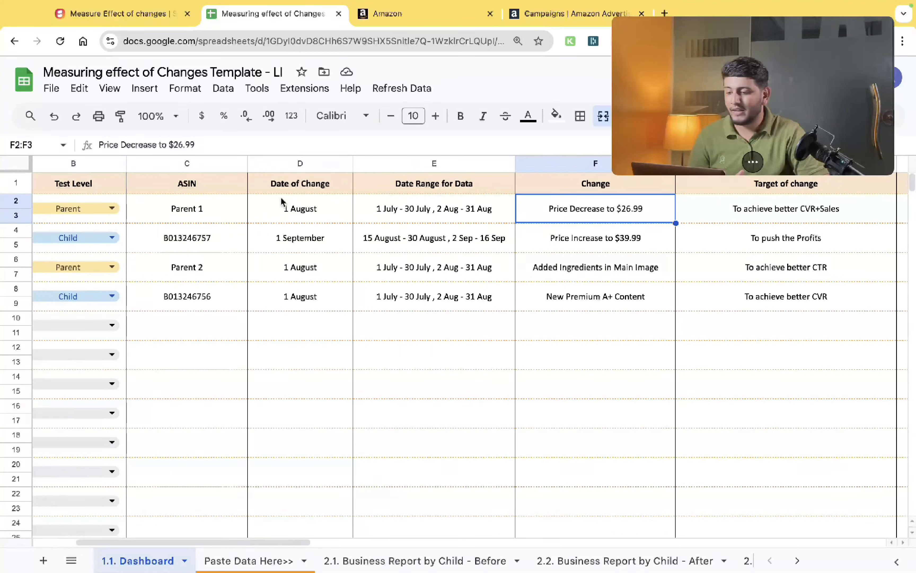
key("Left")
key("Left")
- Set the first test row's Date of Change to 1 October using the date picker
double_click(281, 201)
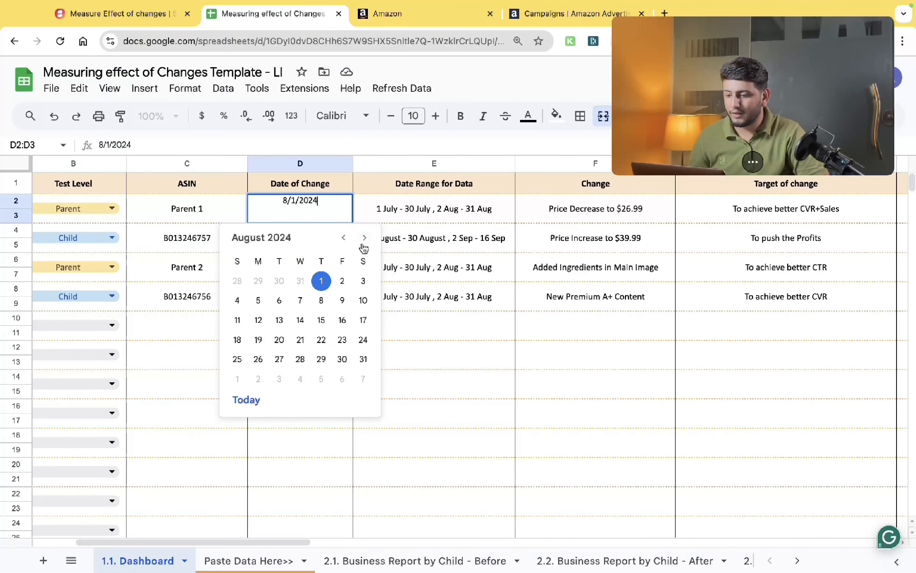
left_click(364, 243)
left_click(364, 239)
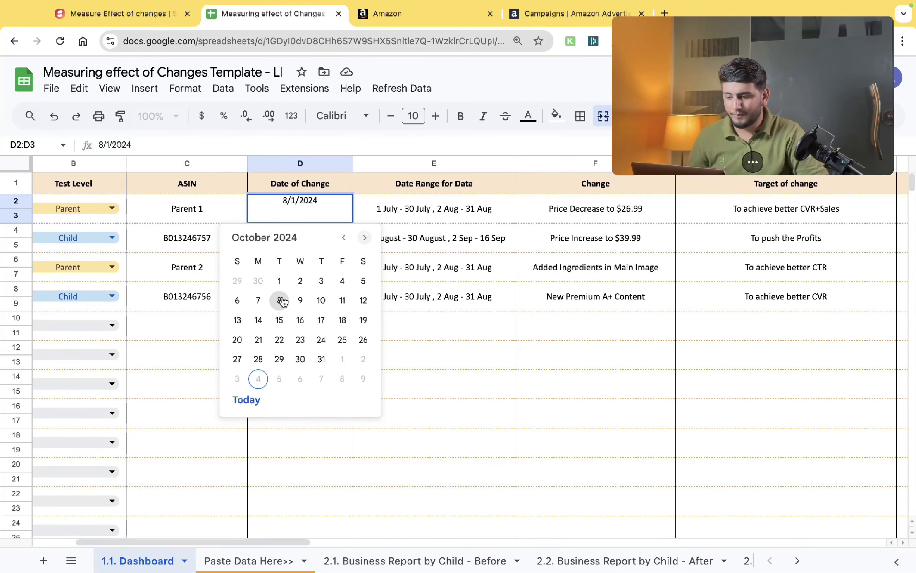
left_click(280, 281)
left_click(371, 209)
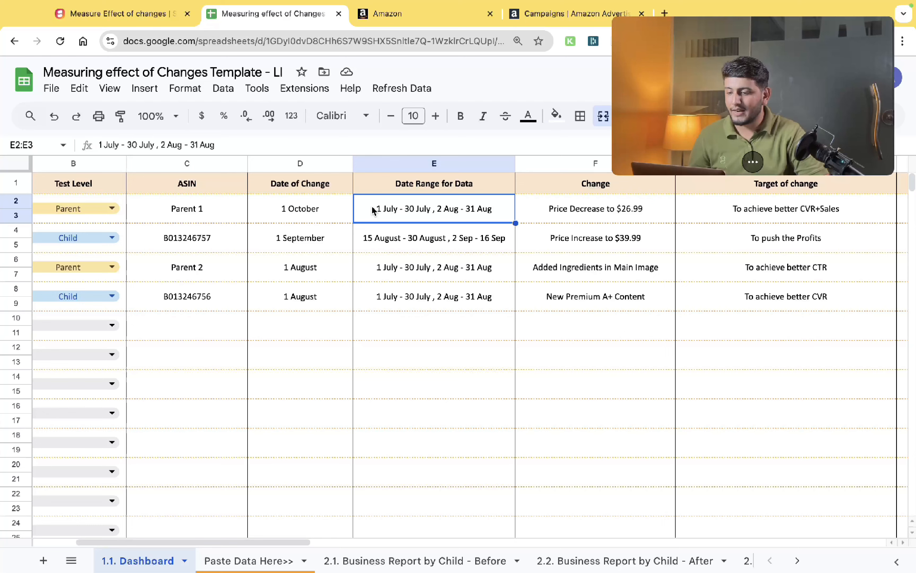
- Edit the first row's Date Range for Data to read 15 Sep - 30 Sep , 2 Oct - 16 Oct
double_click(373, 211)
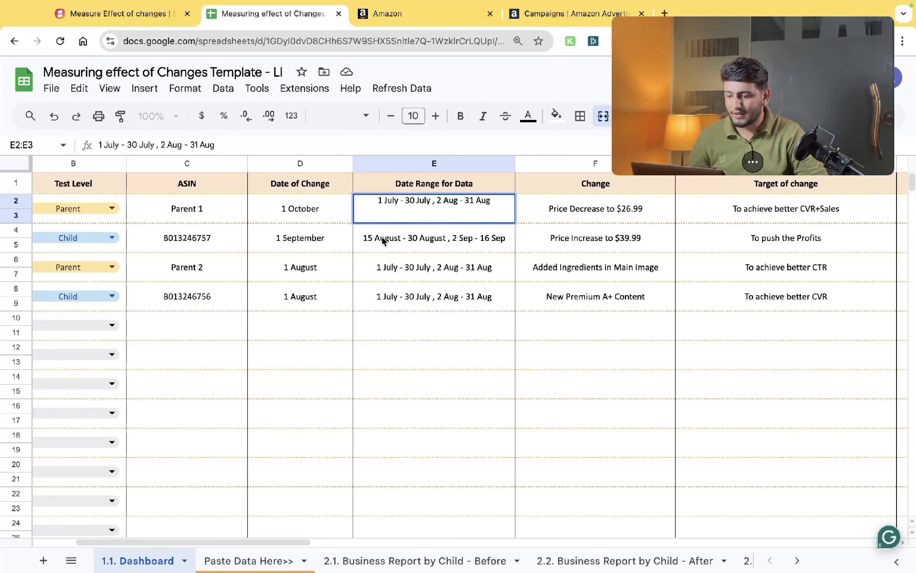
key("Right")
type("5")
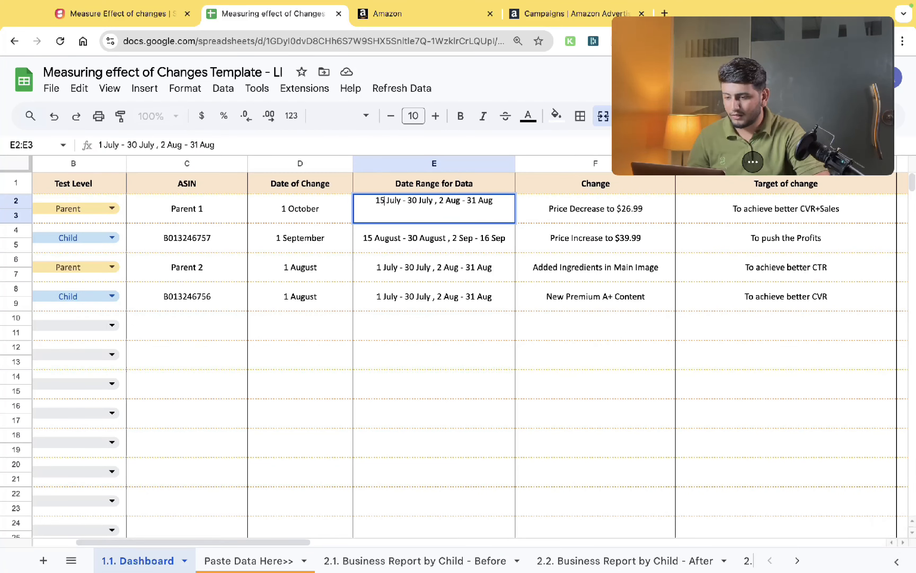
key("Right")
key("shift+Right")
key("shift+Right")
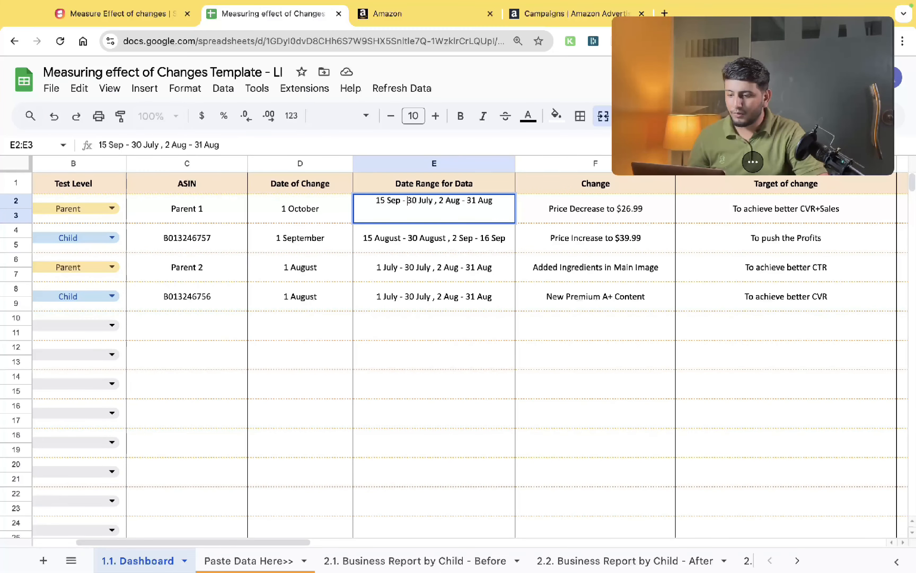
key("Right")
key("Right")
key("Right")
key("shift+Right")
key("shift+Right")
key("shift+Right")
key("shift+Right")
type("Sep")
key("Right")
key("Right")
key("Right")
key("Right")
key("Right")
key("shift+Right")
key("shift+Right")
key("shift+Right")
type("Oct")
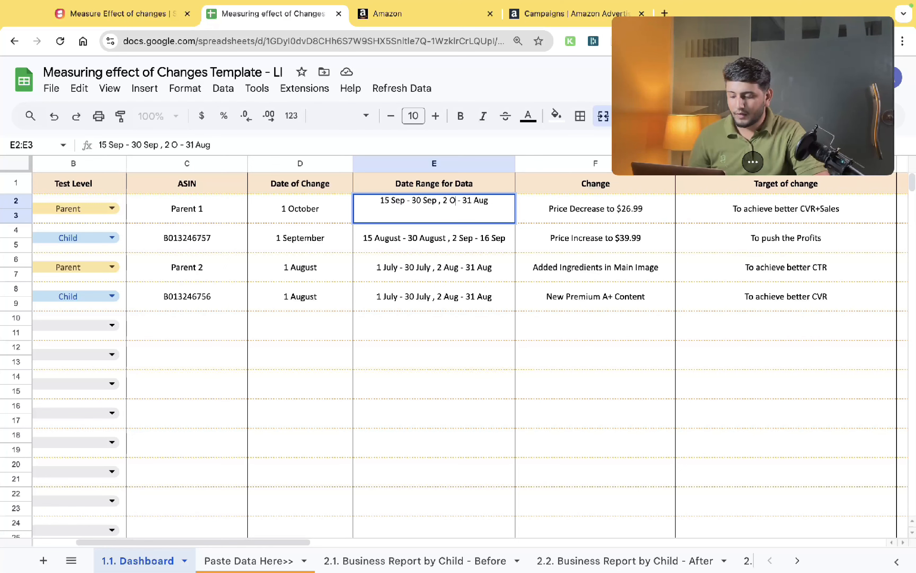
key("Right")
key("Right")
key("Right")
key("shift+Right")
key("shift+Right")
type("16")
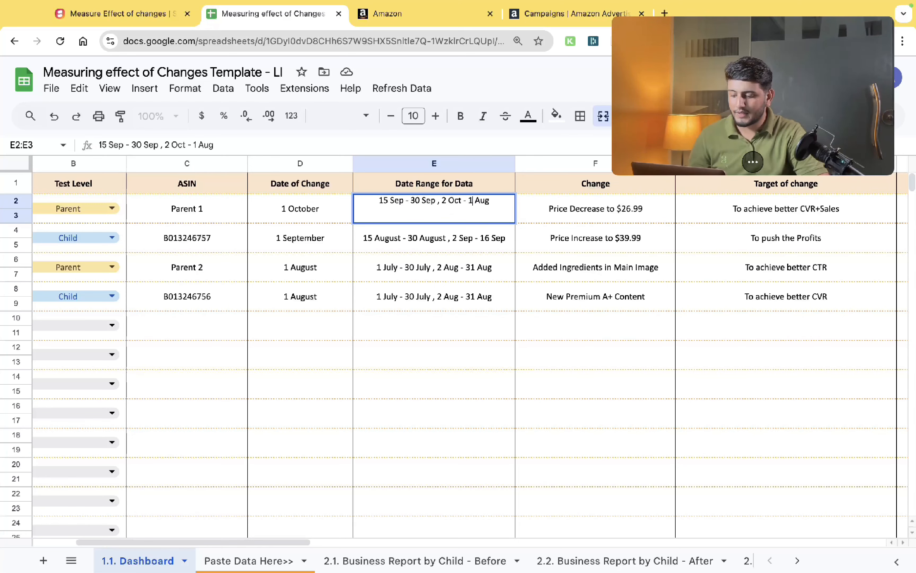
key("Right")
key("shift+Right")
key("shift+Right")
key("shift+Right")
type("Oct")
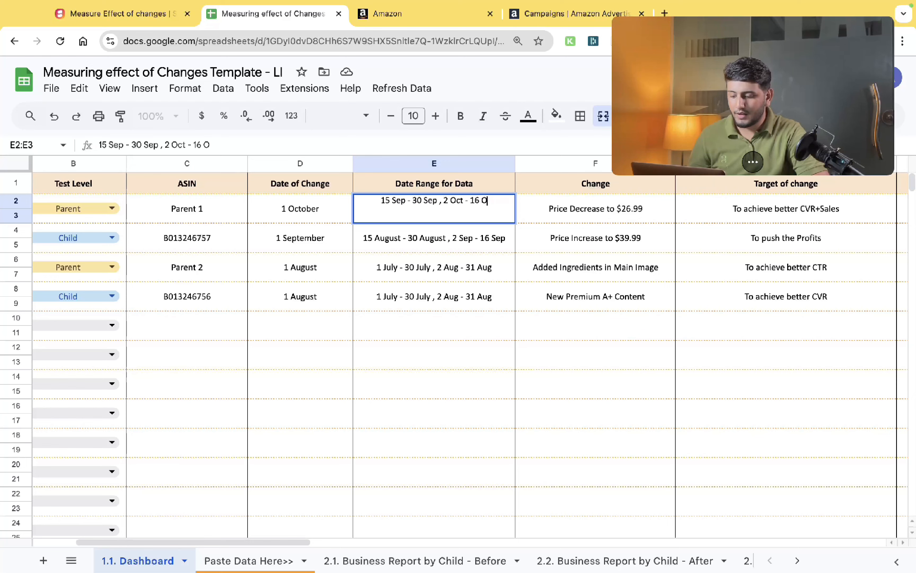
key("ctrl+Return")
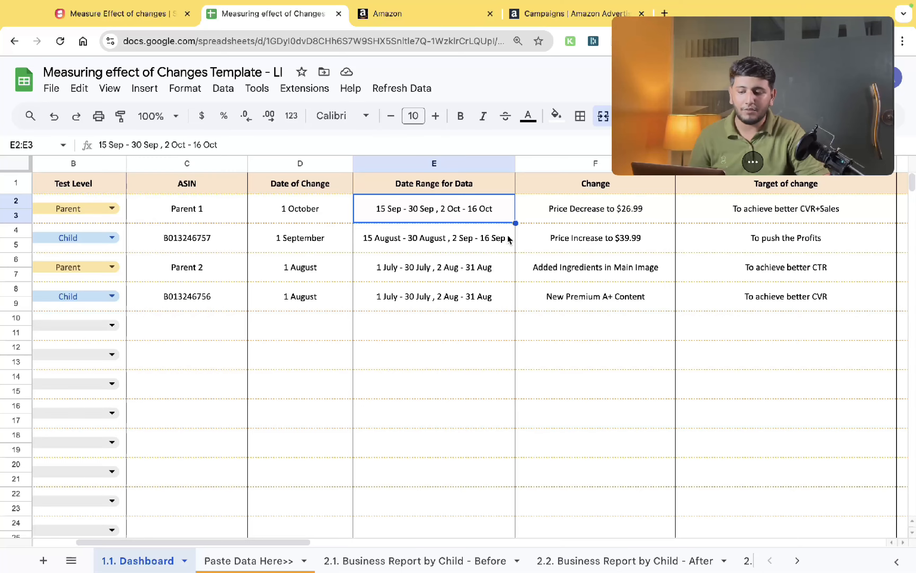
- Inspect the price in the first row's Change cell and step across to its After Value cell
scroll(509, 238, "right", 2)
scroll(508, 237, "right", 2)
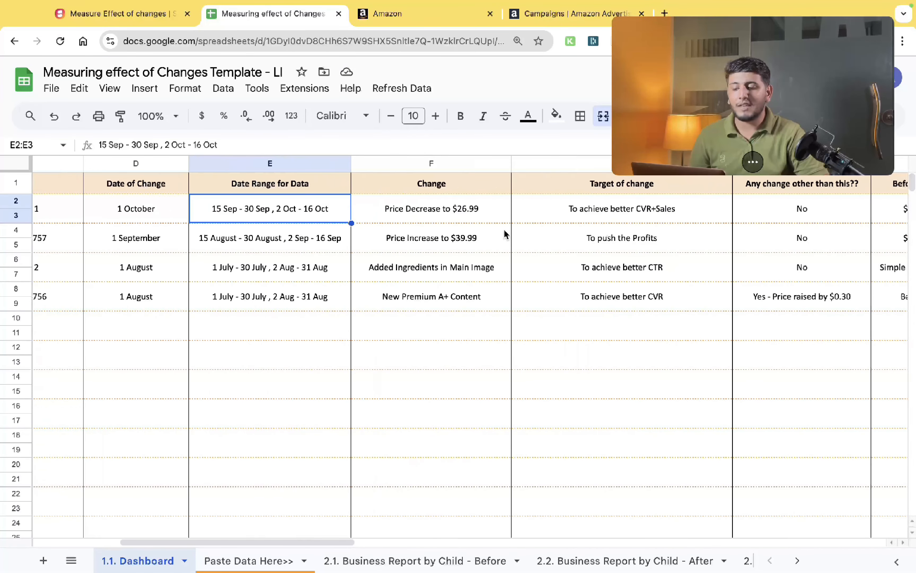
left_click(466, 214)
key("Return")
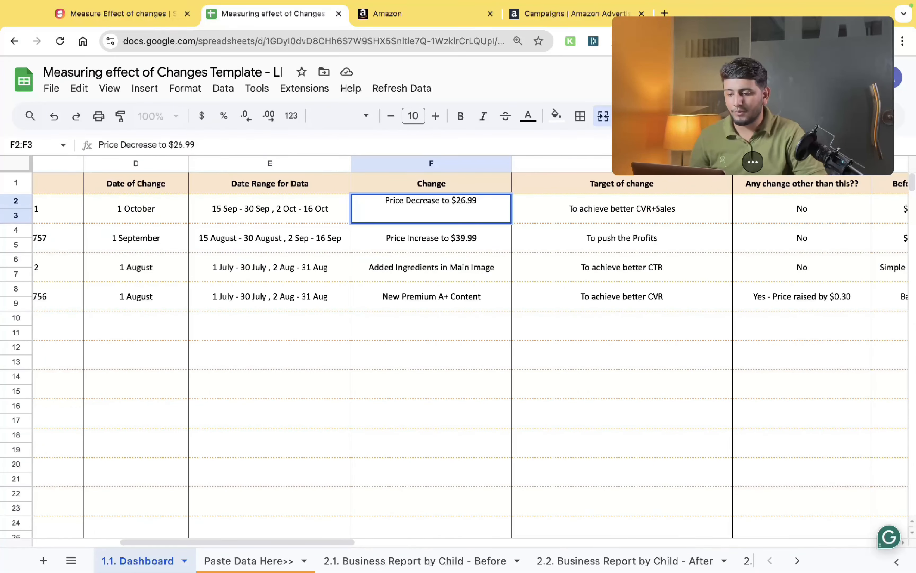
key("shift+Left")
key("shift+Left")
key("shift+Left")
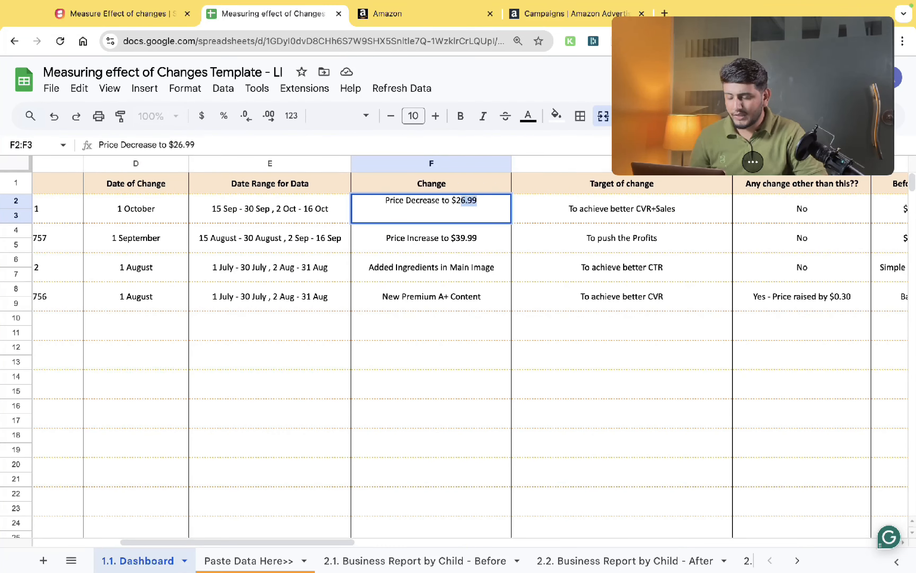
key("Escape")
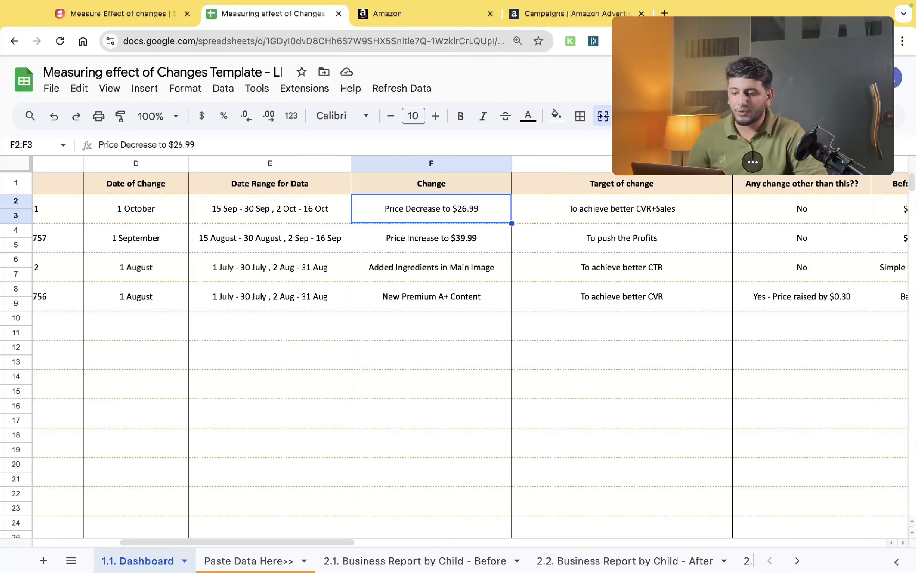
key("Right")
key("Right")
key("Right")
key("Left")
key("Left")
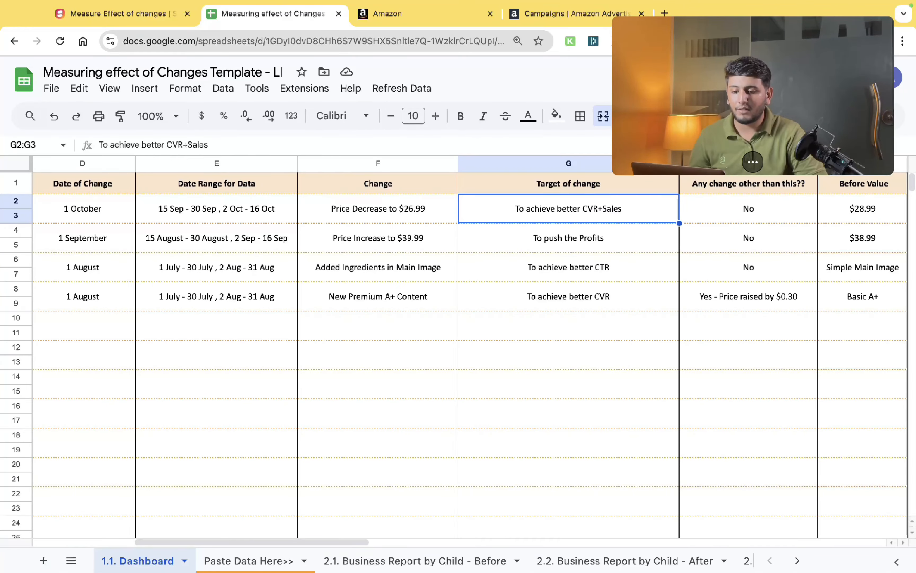
key("Right")
key("Right")
key("Right")
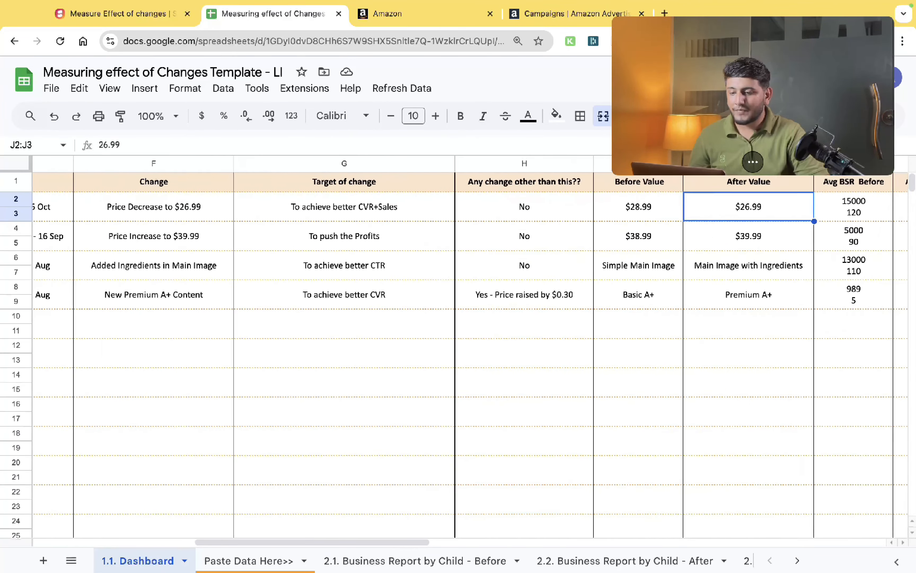
- Examine the first row's Any change, Before Value, After Value and Avg BSR Before/After cells
scroll(450, 210, "right", 3)
left_click(450, 210)
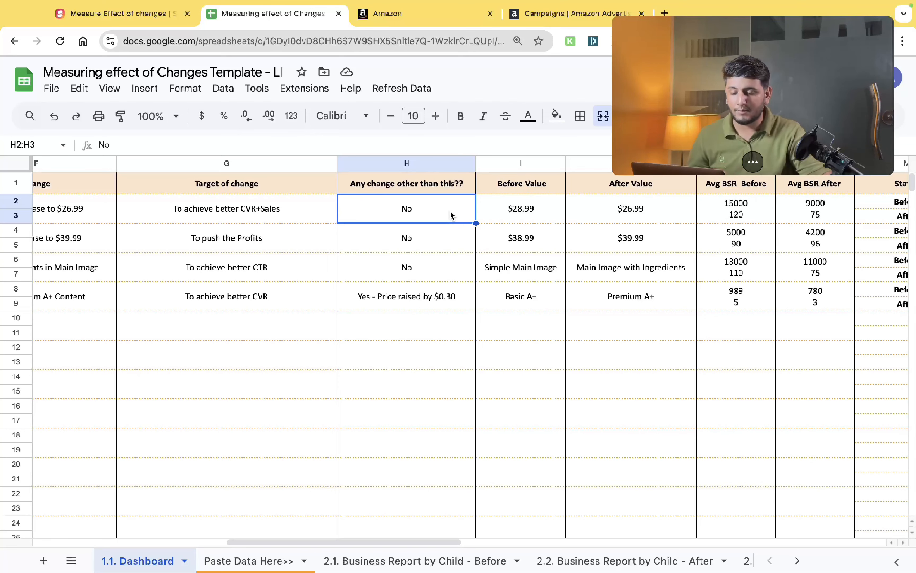
scroll(451, 213, "right", 2)
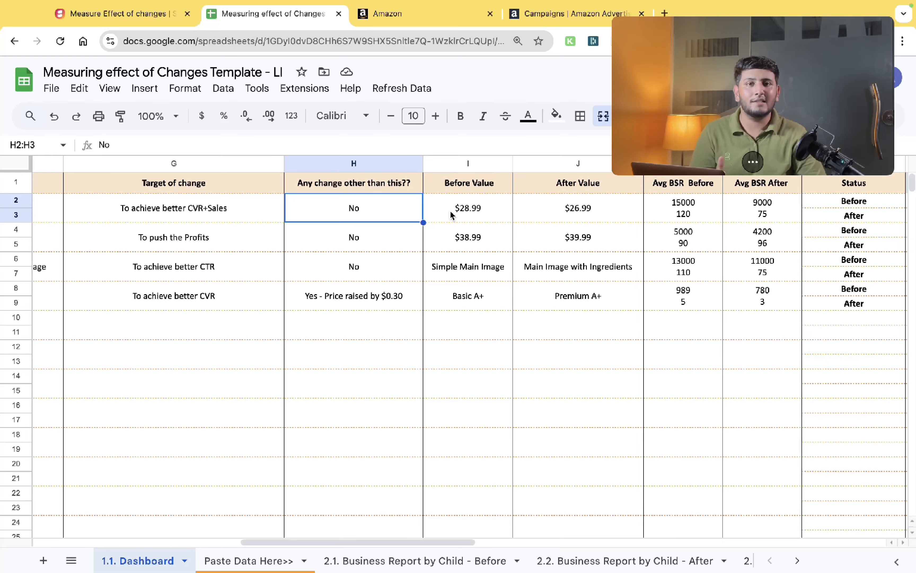
key("Right")
key("Right")
scroll(451, 214, "right", 2)
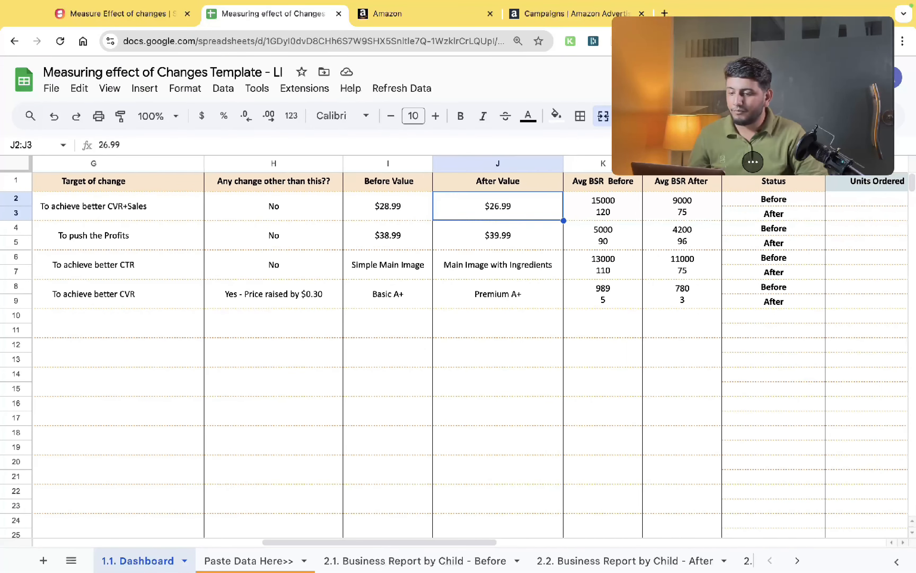
scroll(449, 156, "right", 2)
left_click(313, 208)
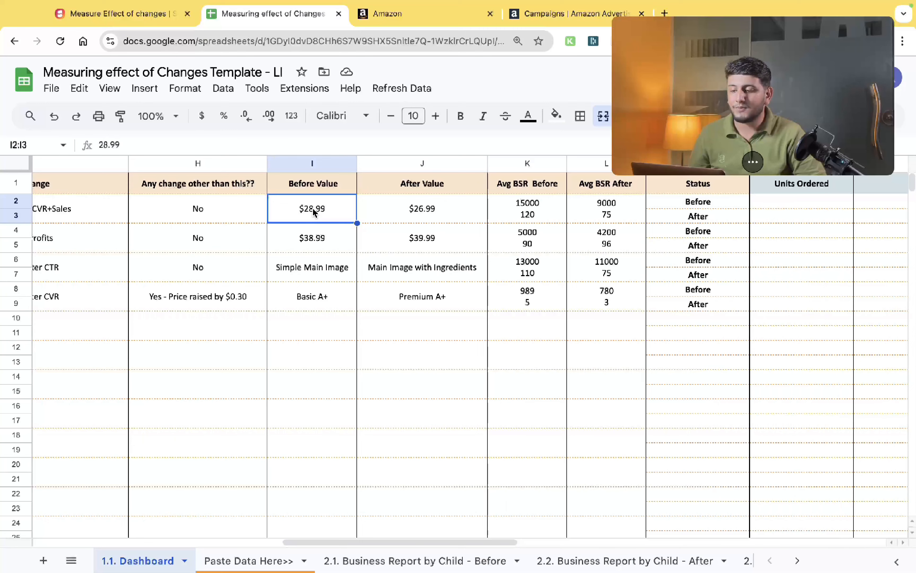
key("Right")
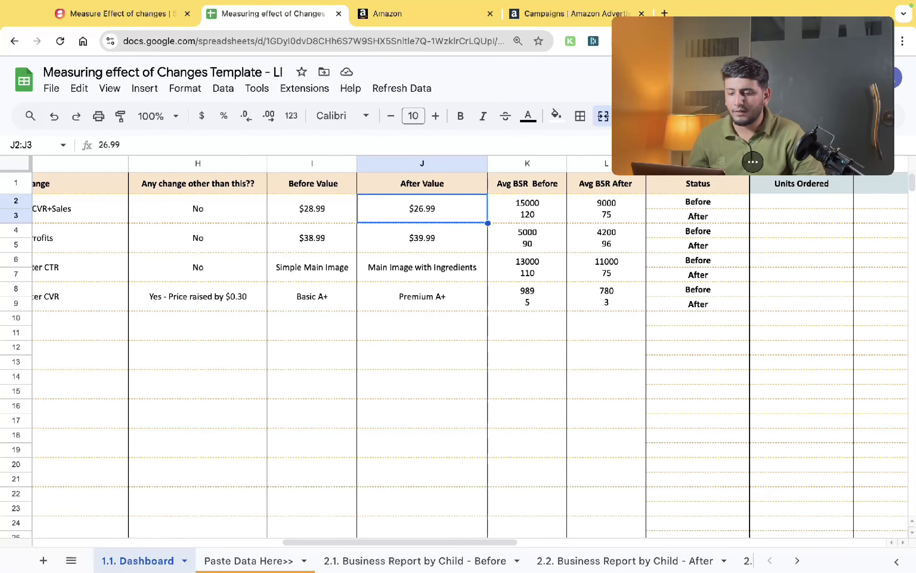
scroll(454, 341, "right", 3)
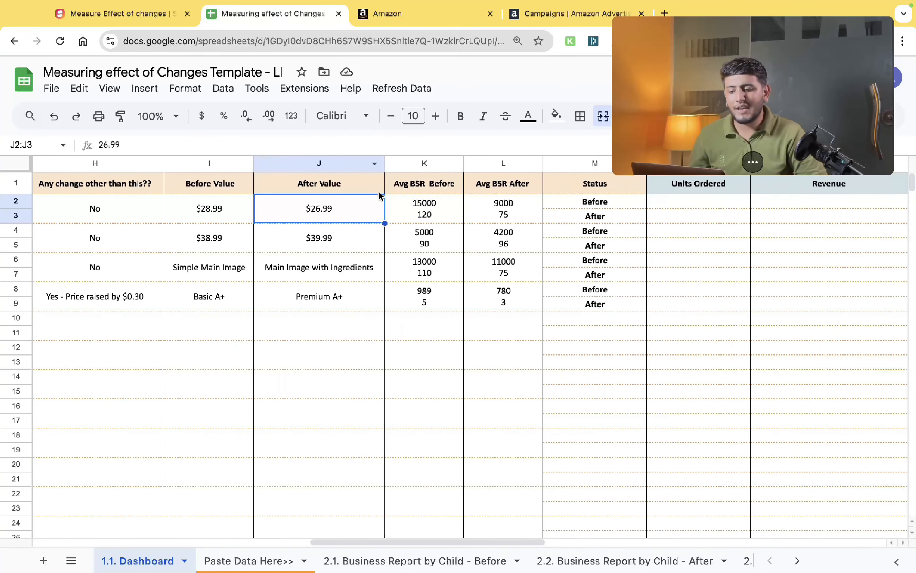
left_click(418, 209)
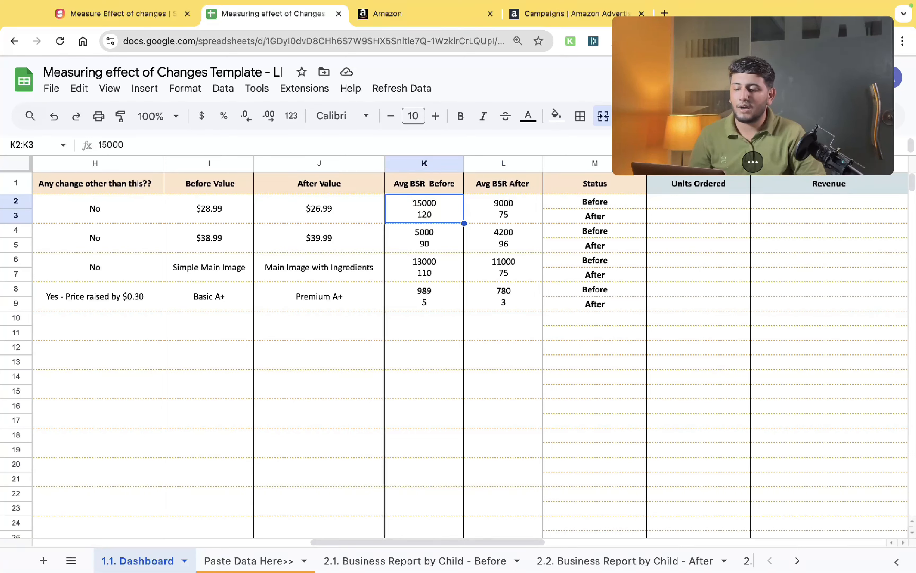
left_click(503, 208)
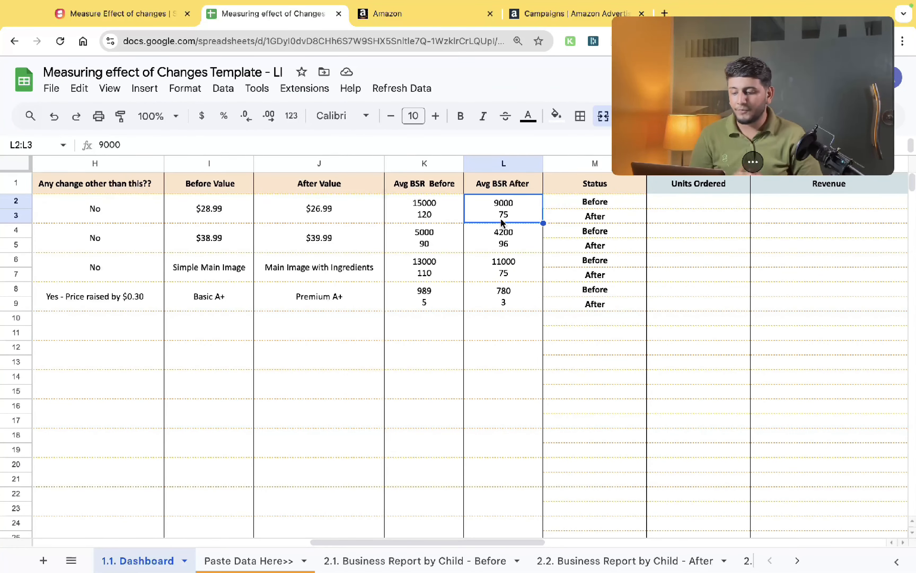
- Open the Business Report by Child - Before sheet, then in Seller Central open the Detail Page Sales and Traffic By Child Item report
left_click(396, 560)
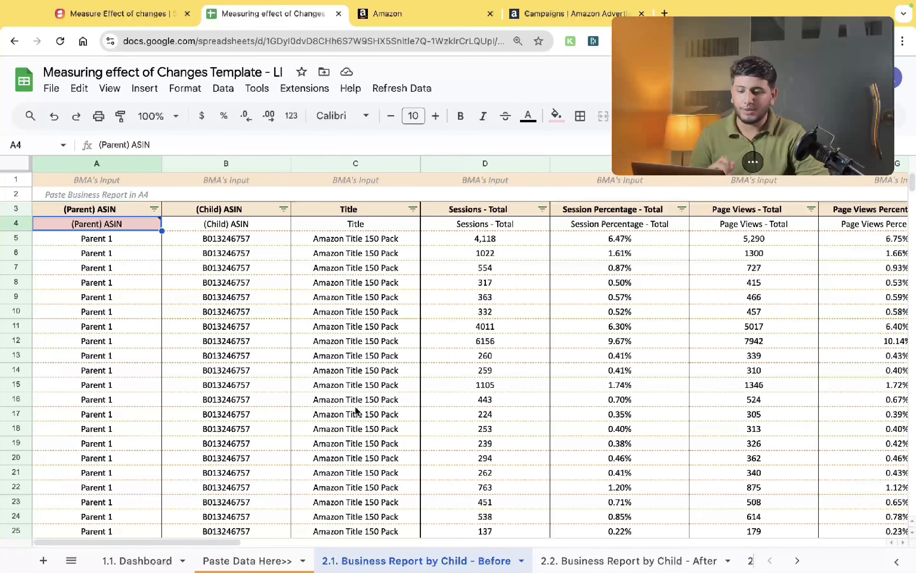
left_click(386, 14)
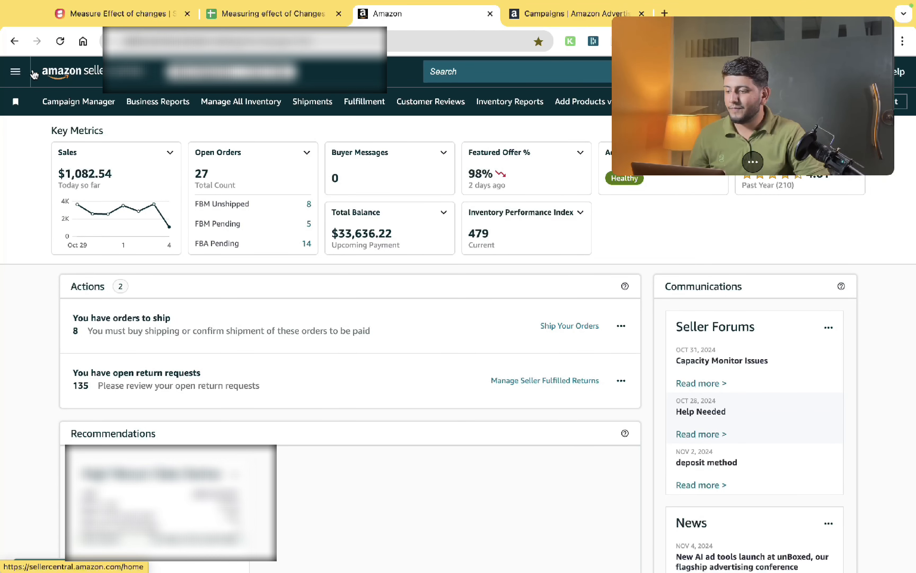
left_click(16, 71)
mouse_move(52, 279)
mouse_move(47, 310)
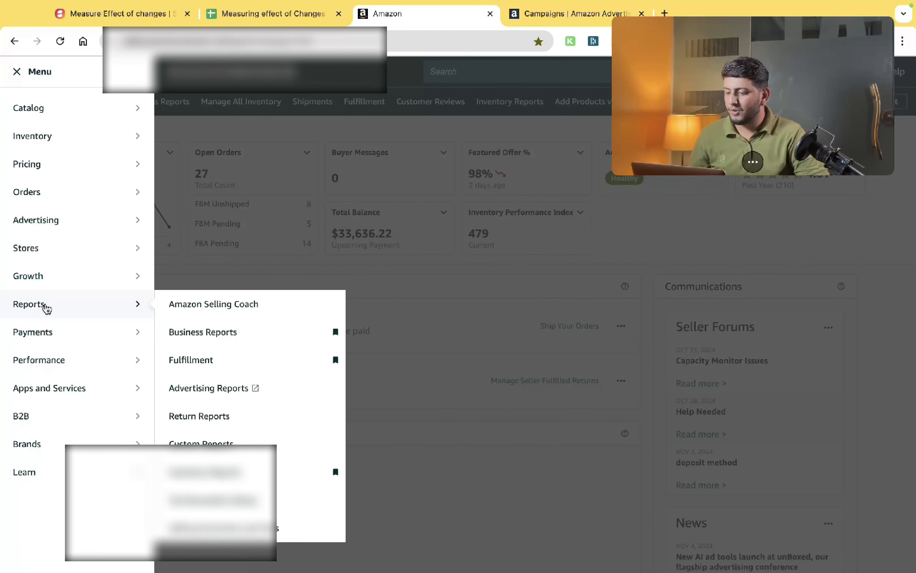
left_click(207, 326)
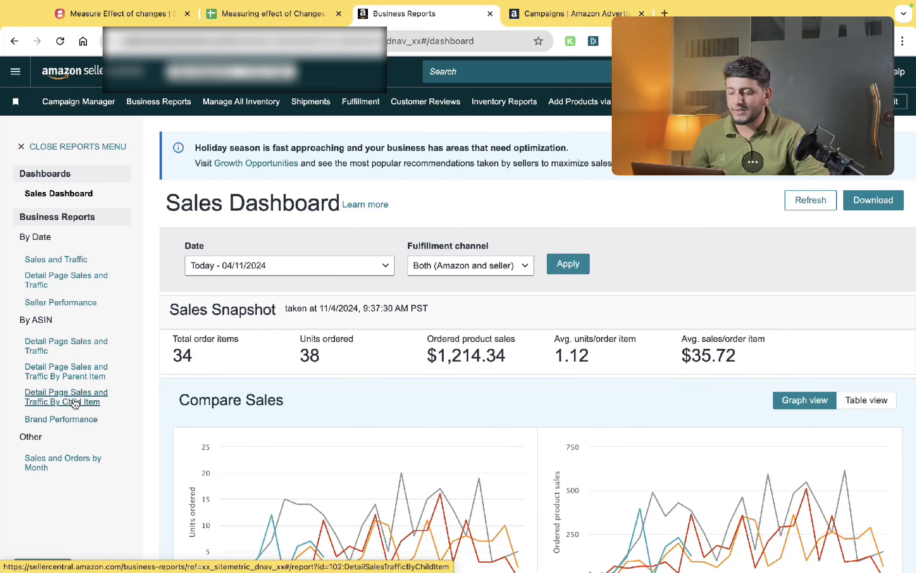
left_click(76, 402)
- Set the report's custom date range to 09/15/2024 – 09/30/2024 and download it as CSV
left_click(254, 262)
left_click(186, 363)
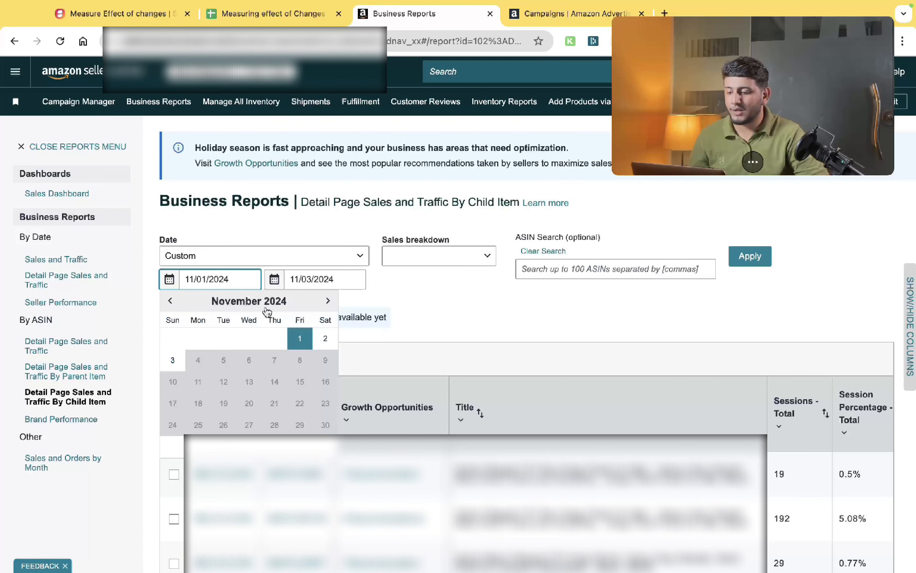
left_click(177, 302)
left_click(177, 302)
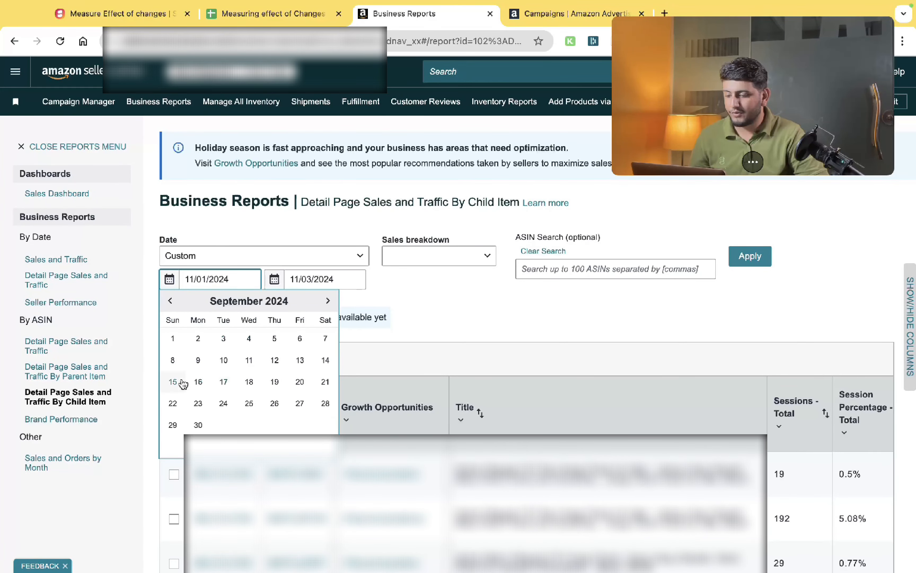
left_click(173, 382)
left_click(328, 279)
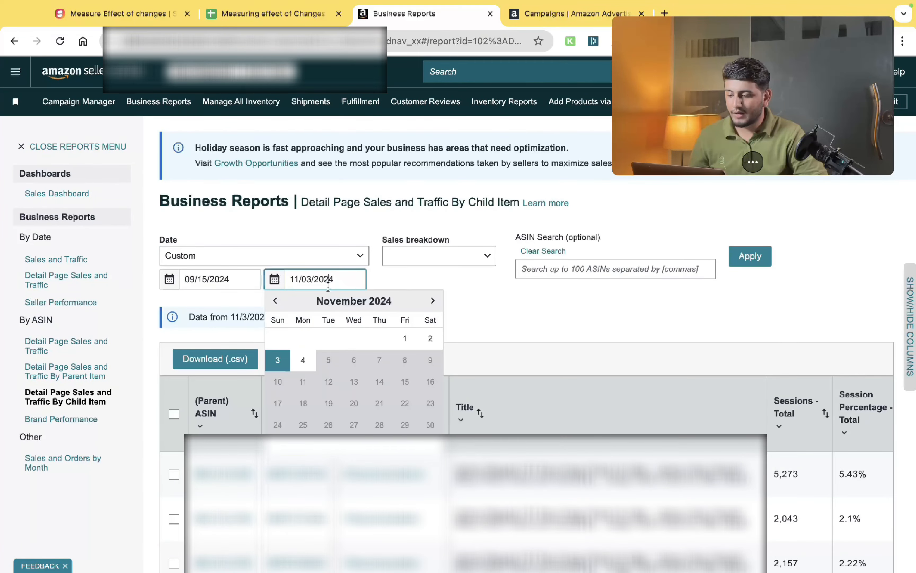
left_click(277, 300)
left_click(277, 300)
left_click(303, 425)
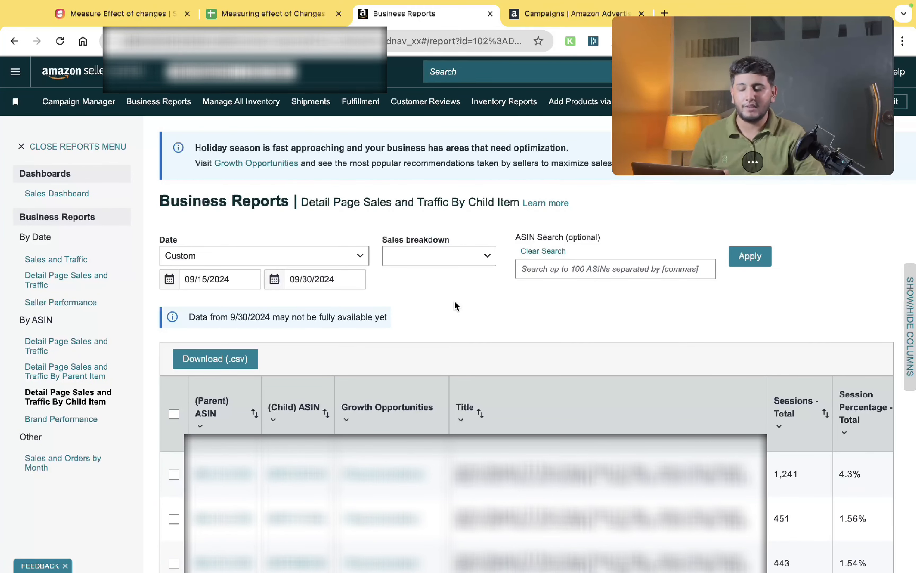
left_click(233, 370)
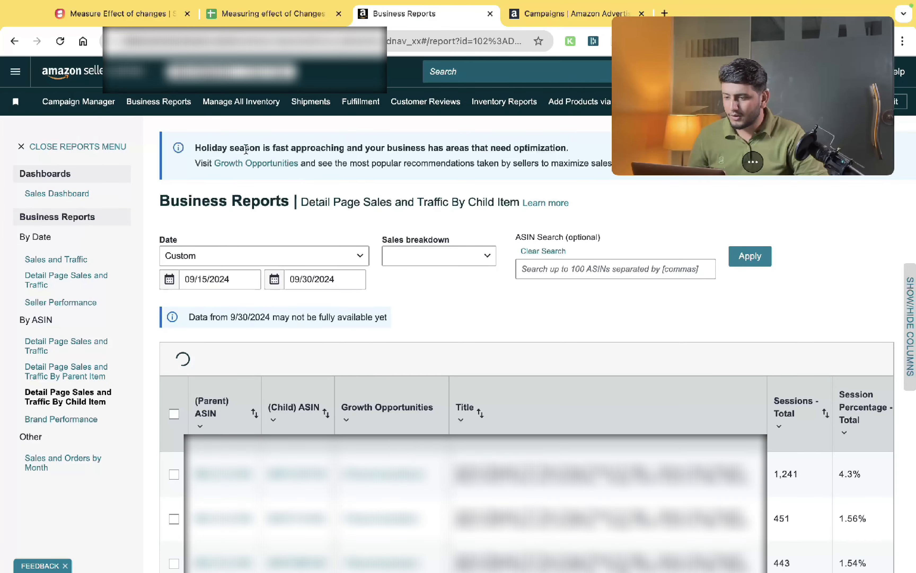
- Switch back to the template and select the Before sheet's header row from A4 across to L4
left_click(271, 15)
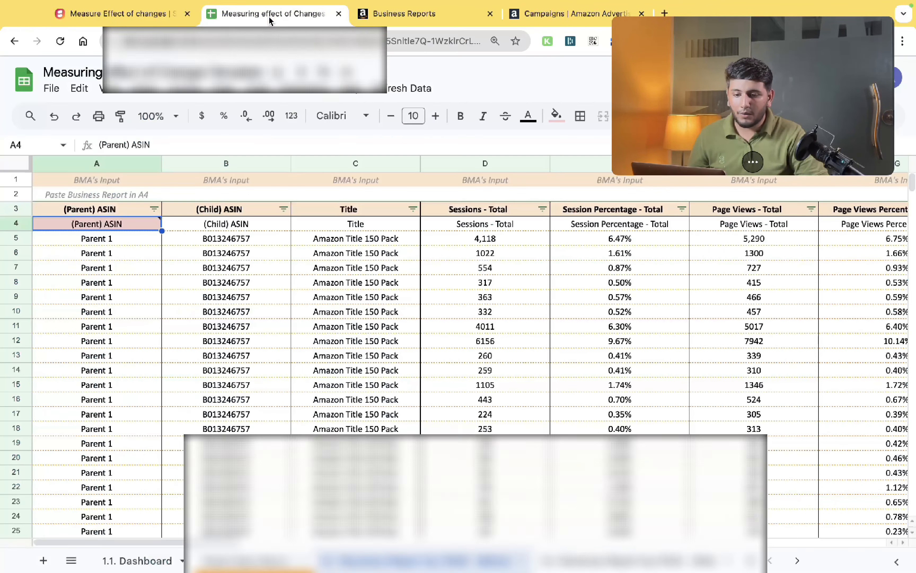
key("ctrl+shift+Right")
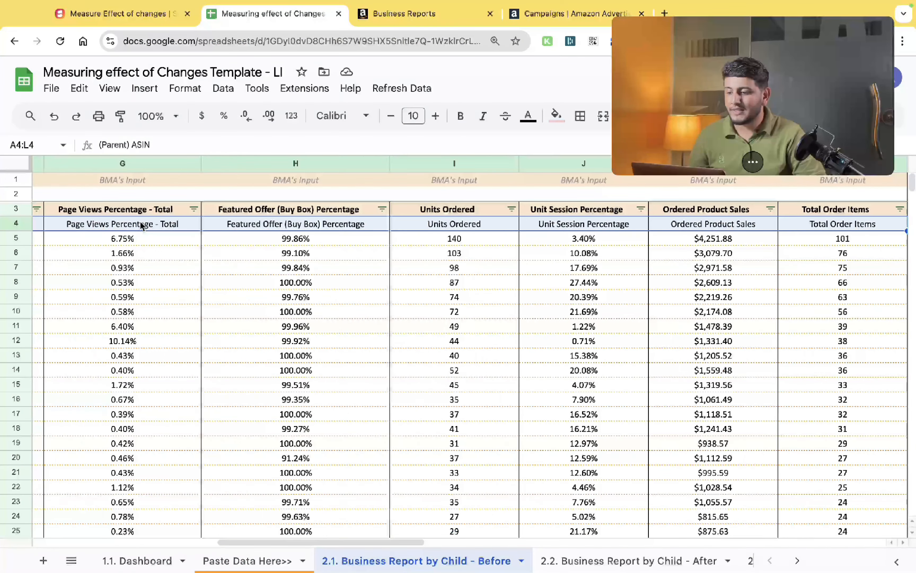
- Examine the extent of the pasted data range on the Business Report by Child - Before sheet, ending with the A4:L4 header row selected
key("ctrl+shift+Down")
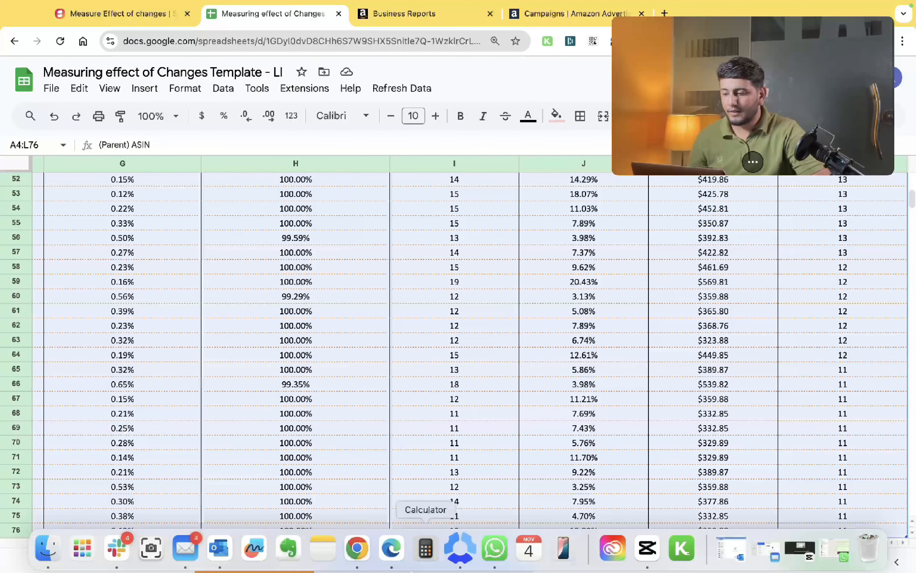
key("Left")
key("Up")
key("Down")
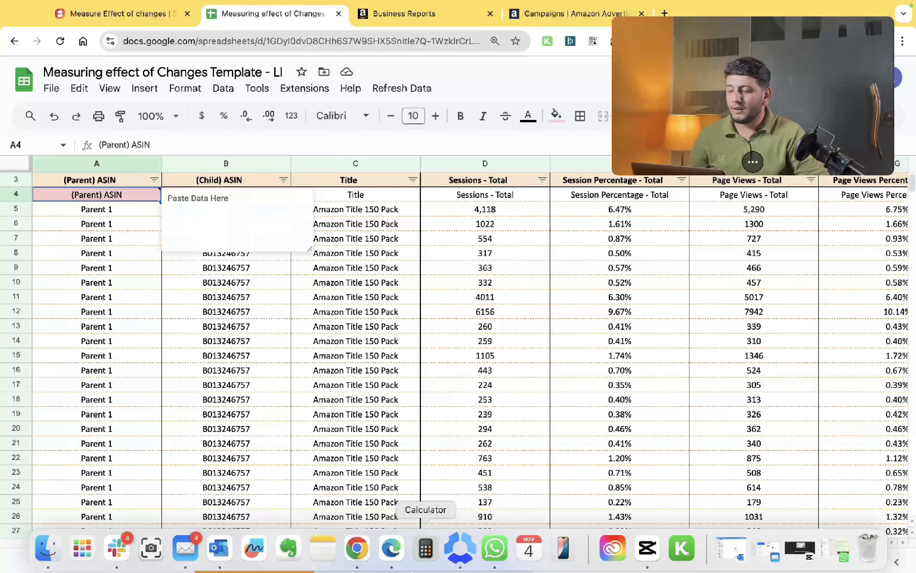
key("shift+Right")
key("shift+Right")
key("shift+Right")
key("shift+Right")
key("shift+Right")
key("shift+Right")
key("shift+Right")
key("shift+Right")
key("shift+Right")
key("shift+Right")
key("shift+Right")
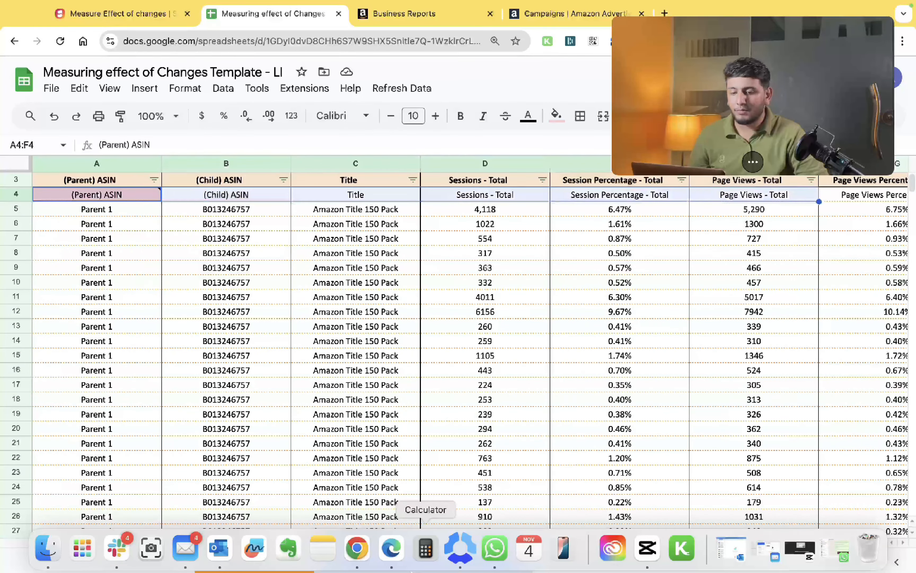
key("shift+Right")
key("shift+Right")
key("shift+Left")
key("shift+Left")
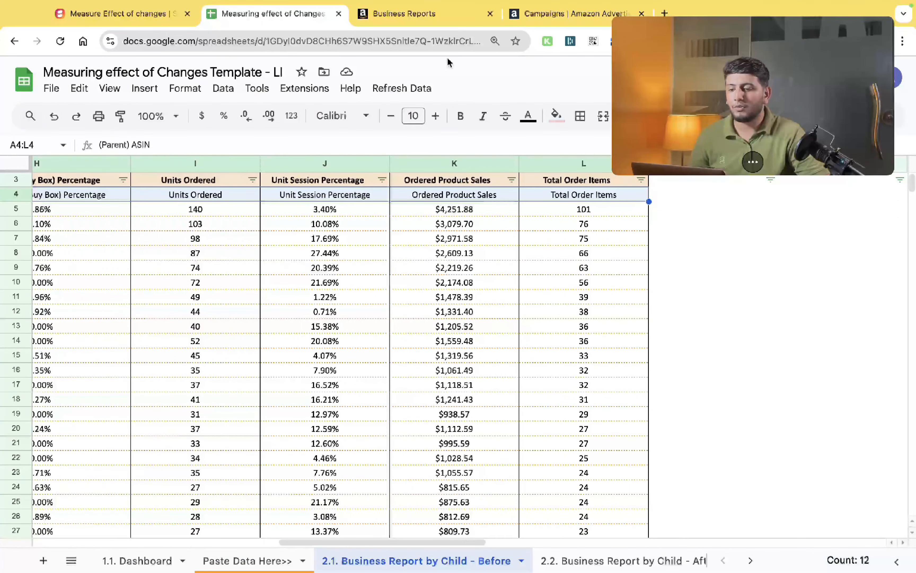
- Review which columns are enabled in the Seller Central report's Show/Hide Columns panel, then return to the template
left_click(432, 15)
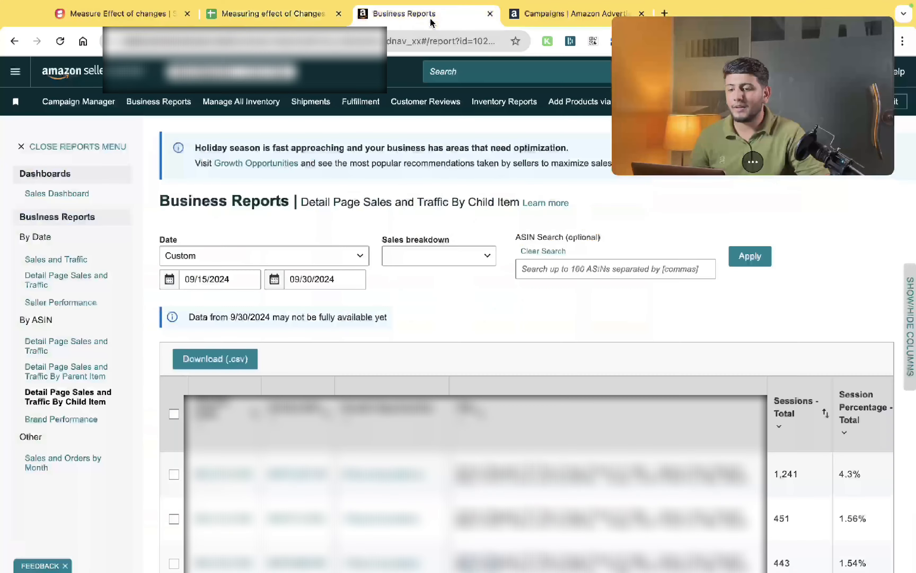
left_click(909, 297)
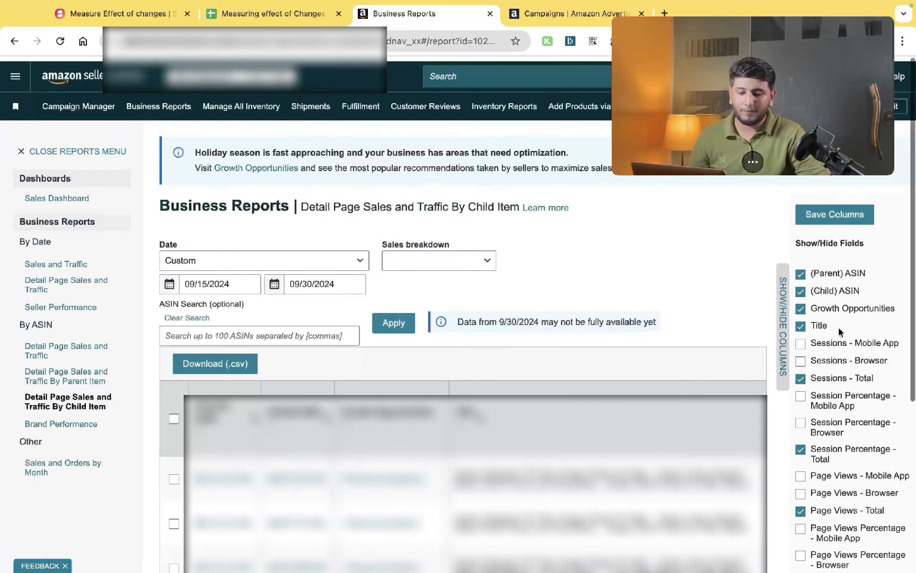
left_click(783, 326)
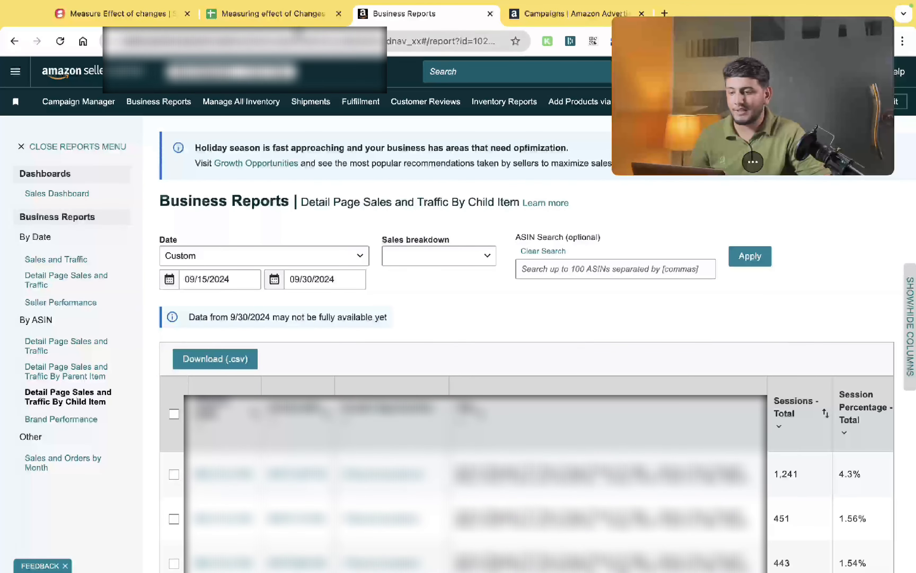
left_click(287, 14)
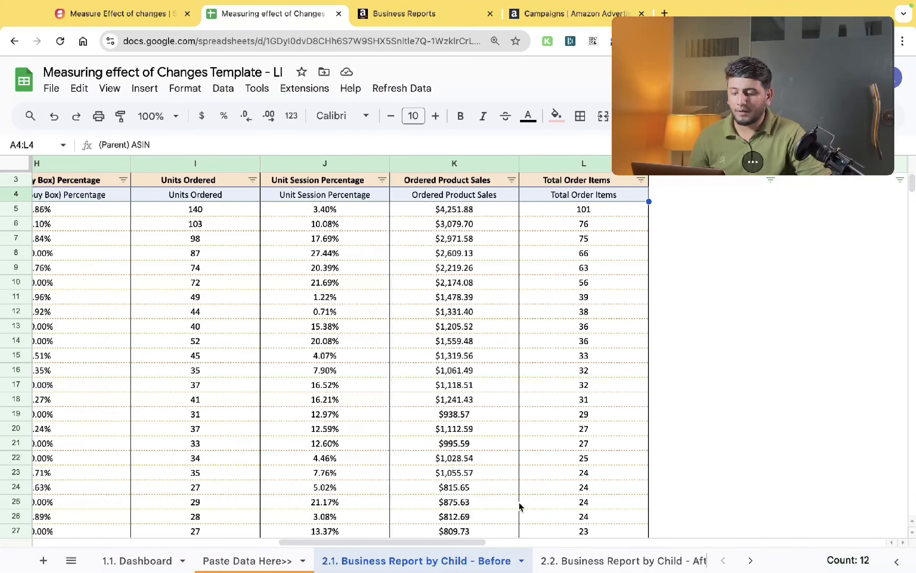
- Open the Business Report by Child - After sheet, then the Product Level Campaign Data - Before sheet
left_click(594, 559)
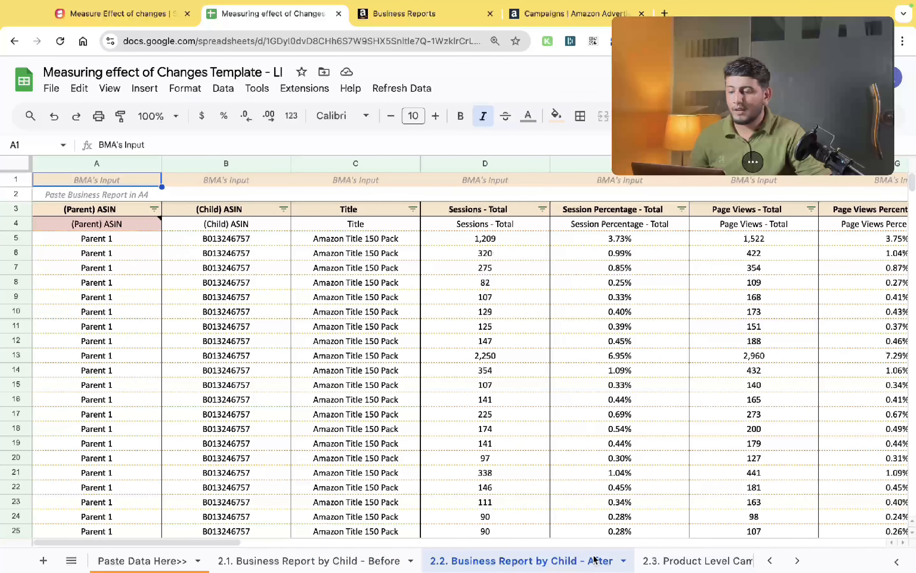
left_click(143, 225)
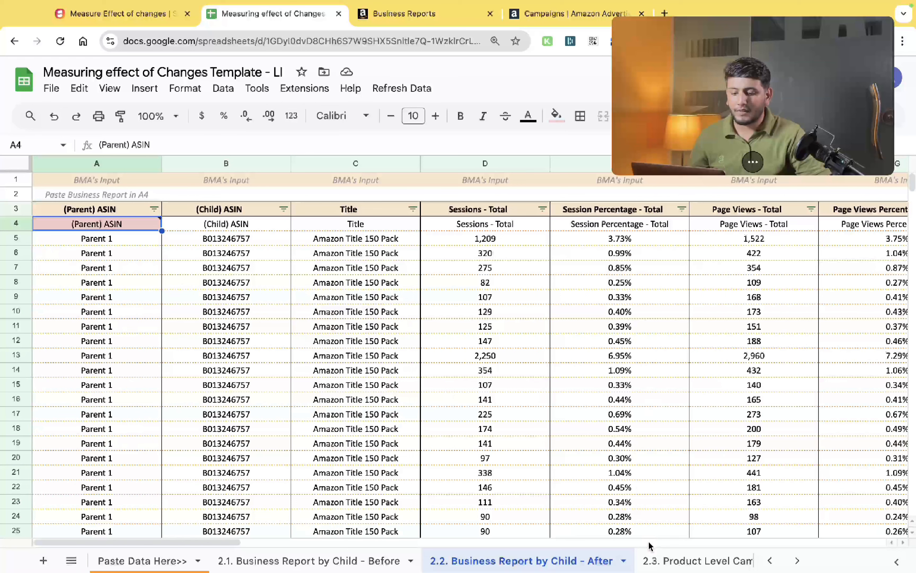
right_click(650, 559)
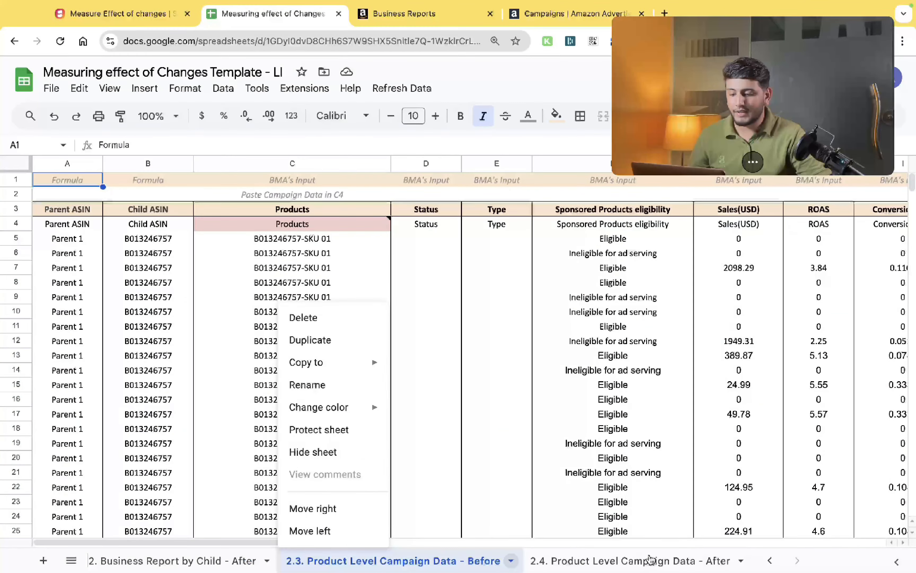
left_click(468, 361)
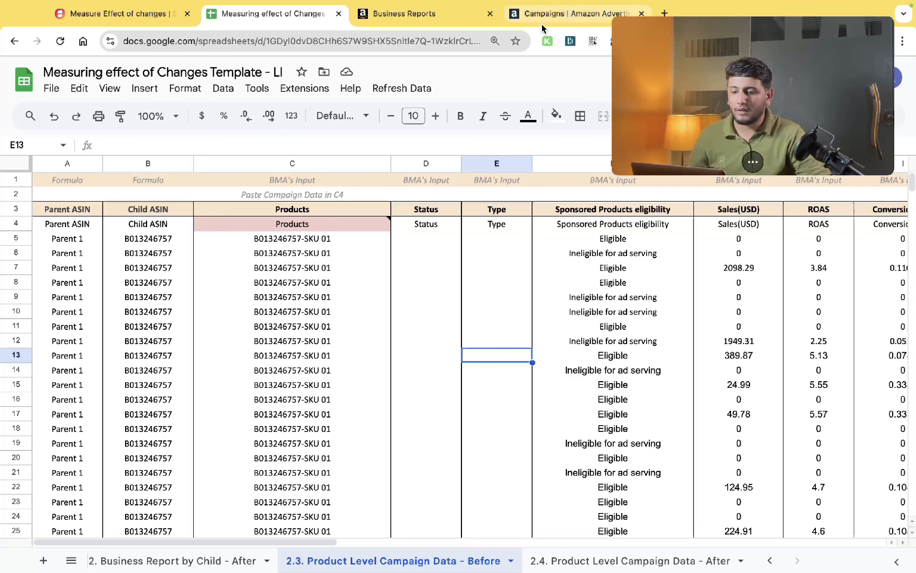
- In Amazon Ads campaign manager, filter the advertised products to those with clicks greater than 0
left_click(544, 15)
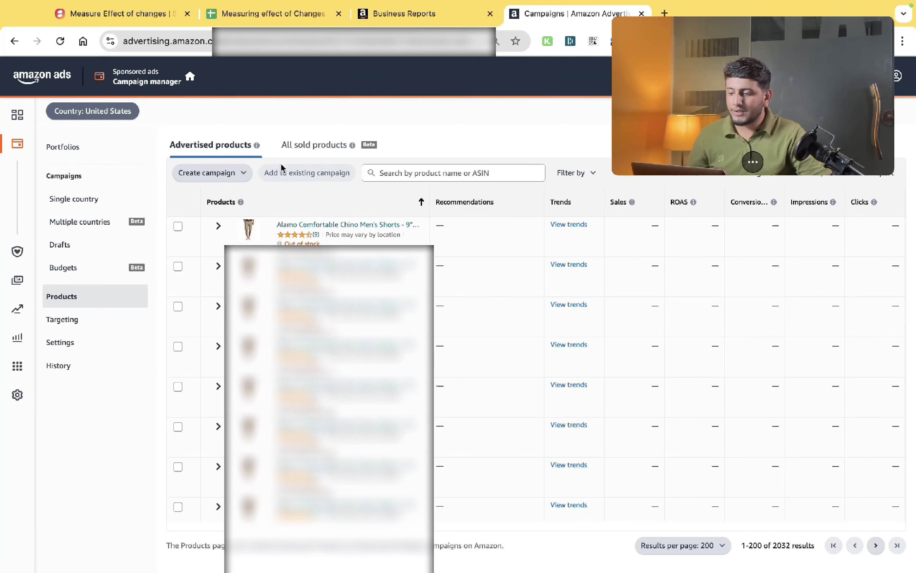
left_click(109, 306)
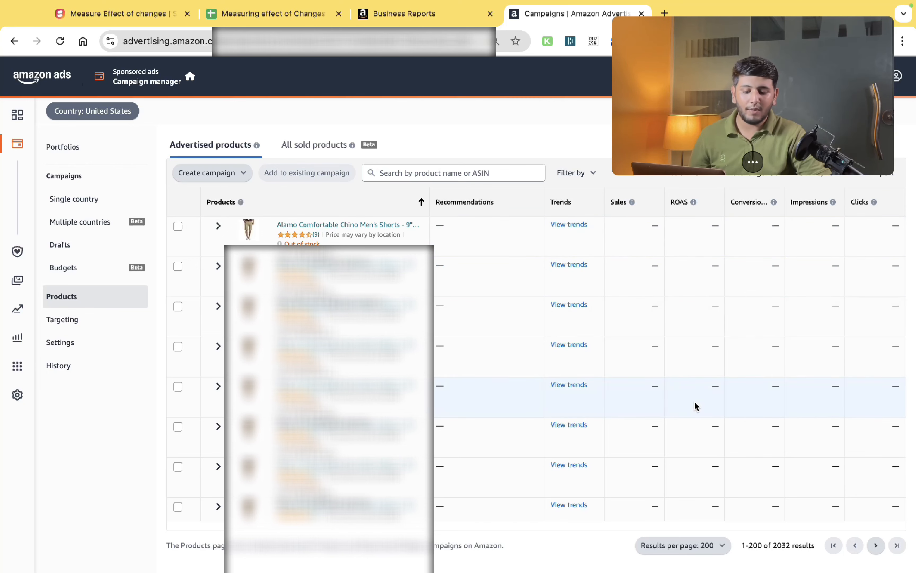
double_click(783, 546)
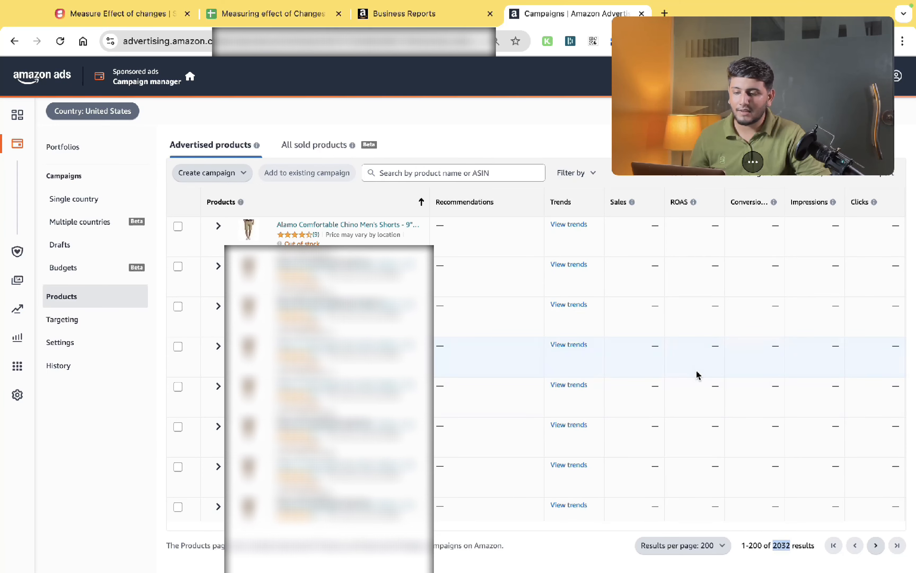
left_click(568, 173)
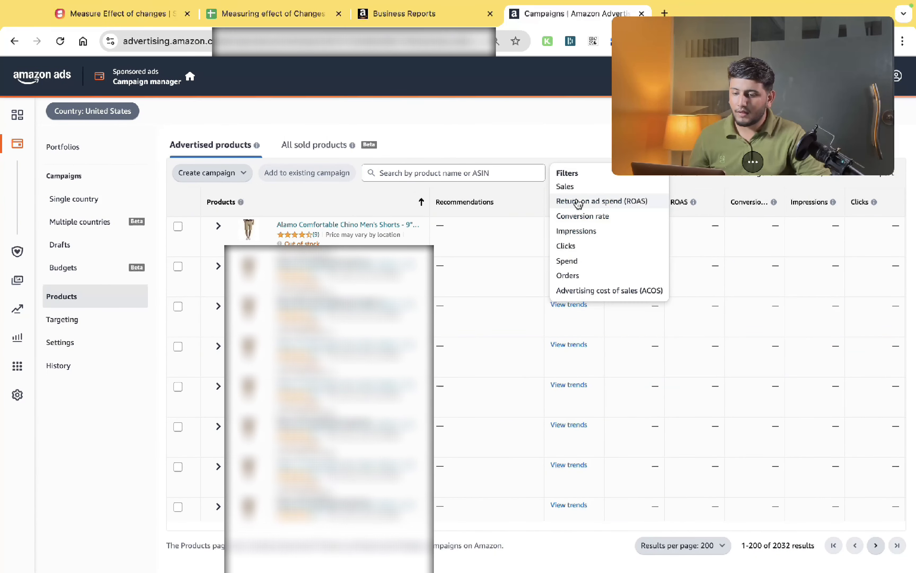
left_click(565, 246)
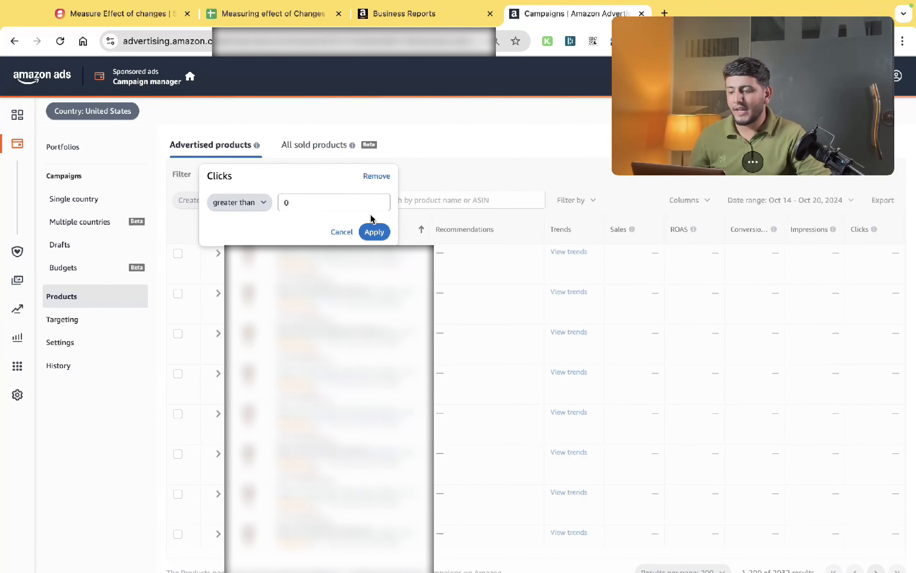
left_click(375, 231)
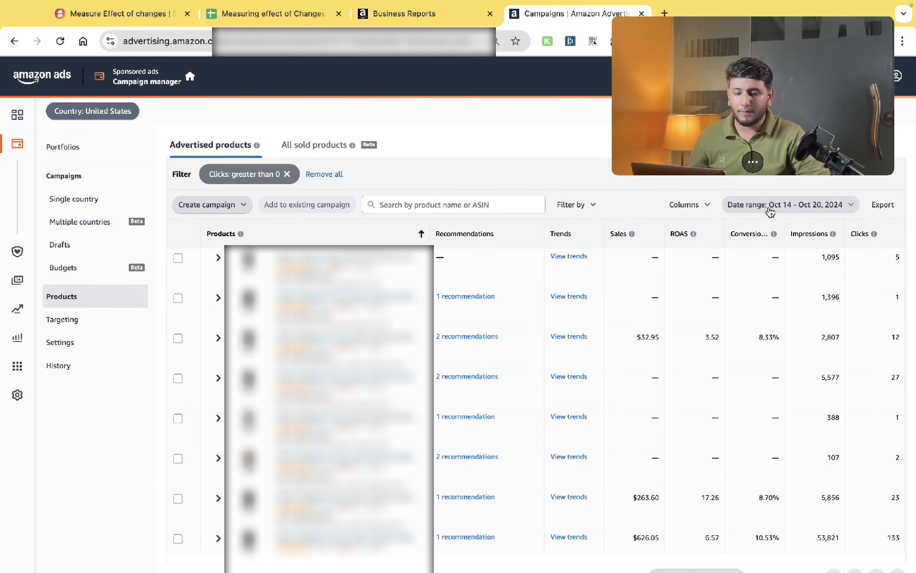
- Set the products report's date range to Sep 15 – Sep 30, 2024 and export it
left_click(825, 205)
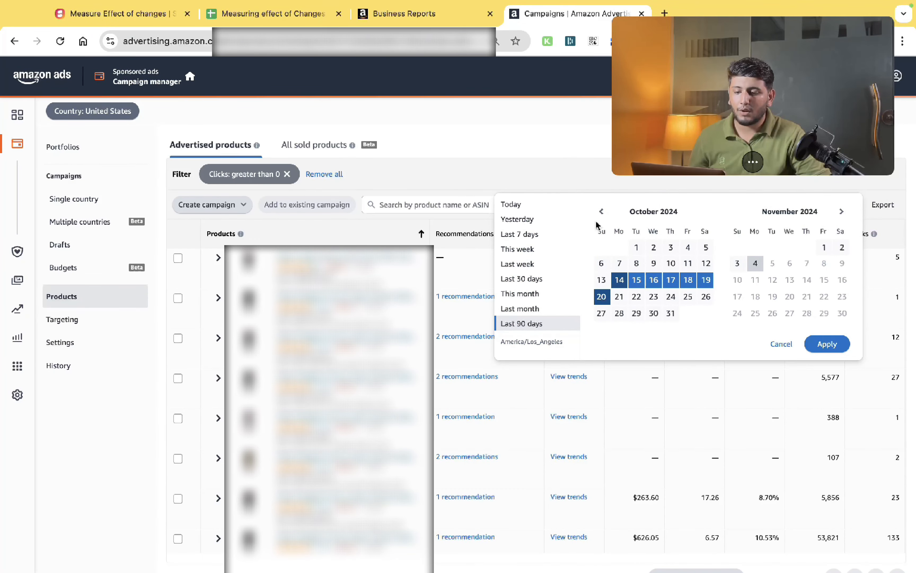
left_click(602, 211)
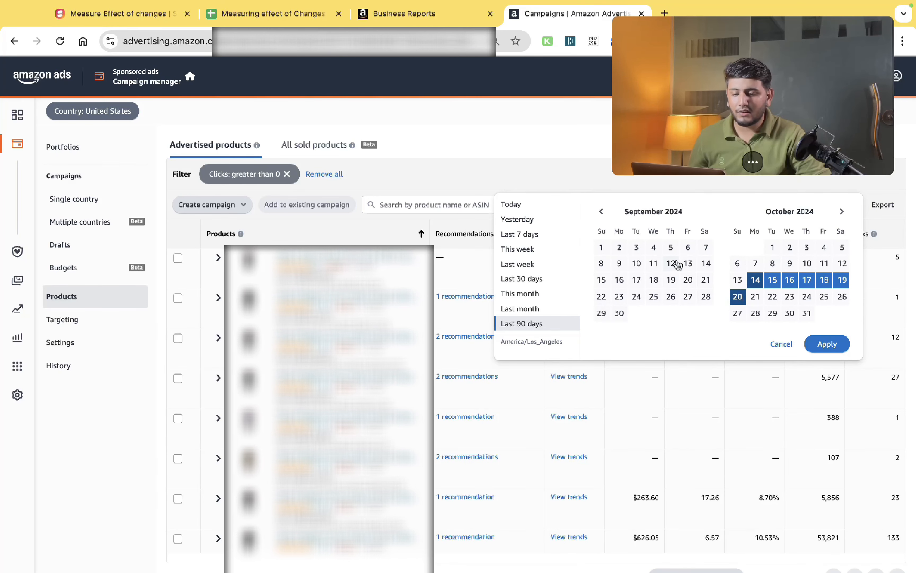
left_click(602, 280)
left_click(620, 313)
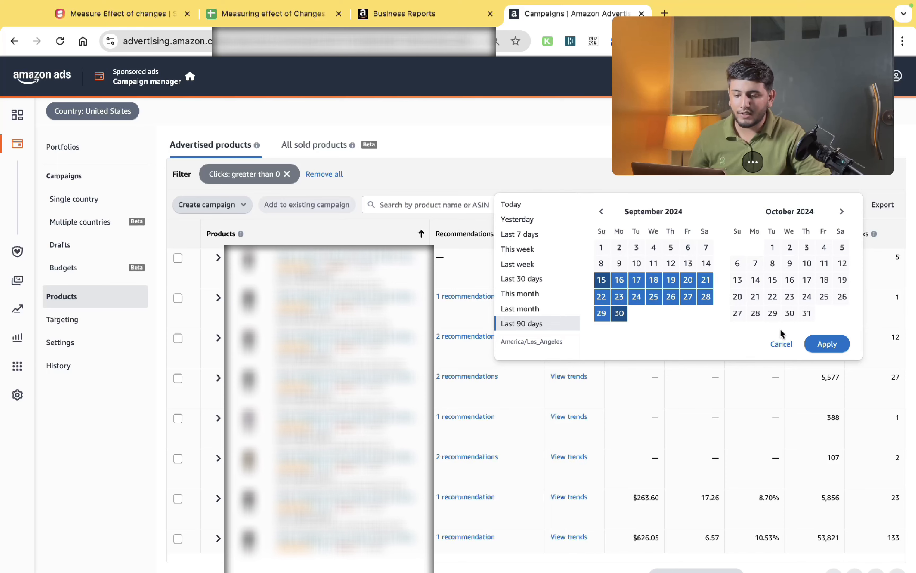
left_click(827, 344)
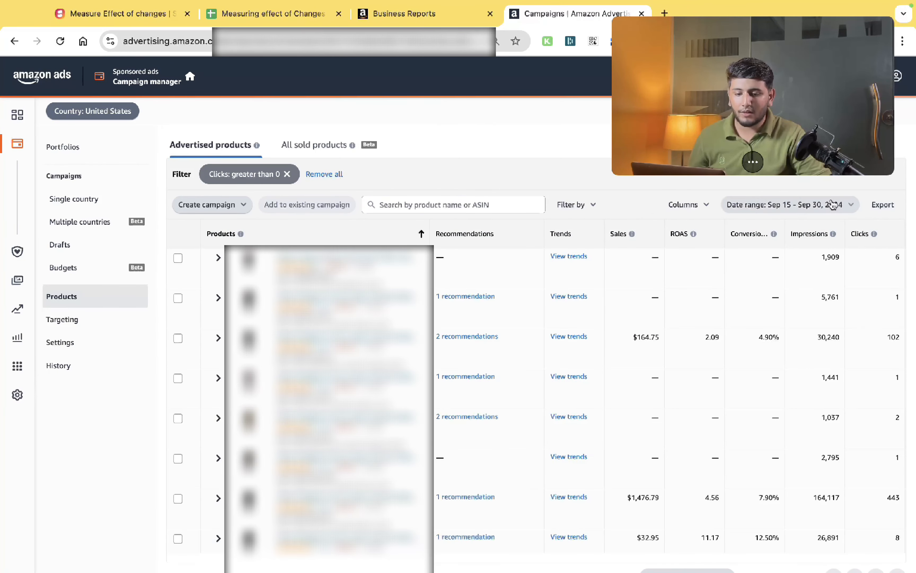
left_click(881, 206)
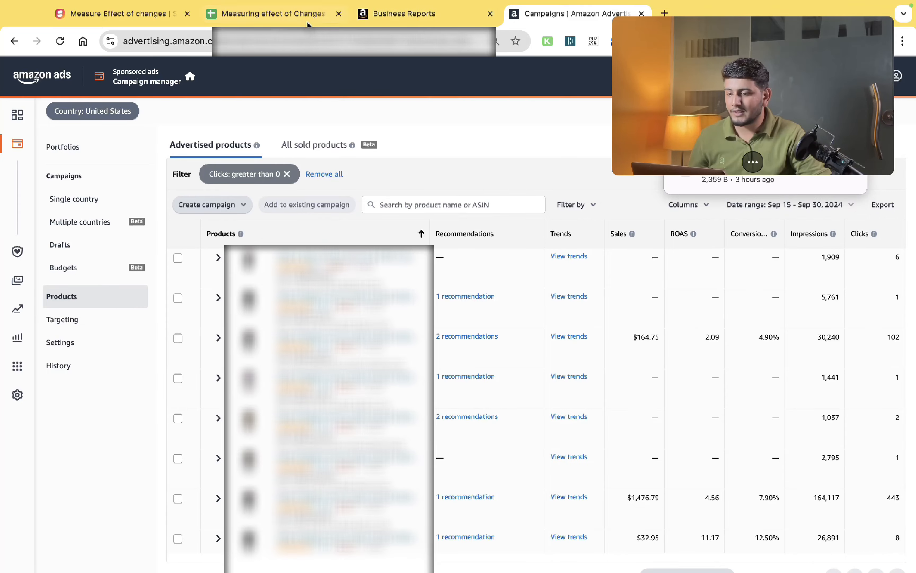
- Examine the Product Level Campaign Data - Before sheet's columns, the paste cell C4 and the Child ASIN formula
left_click(273, 14)
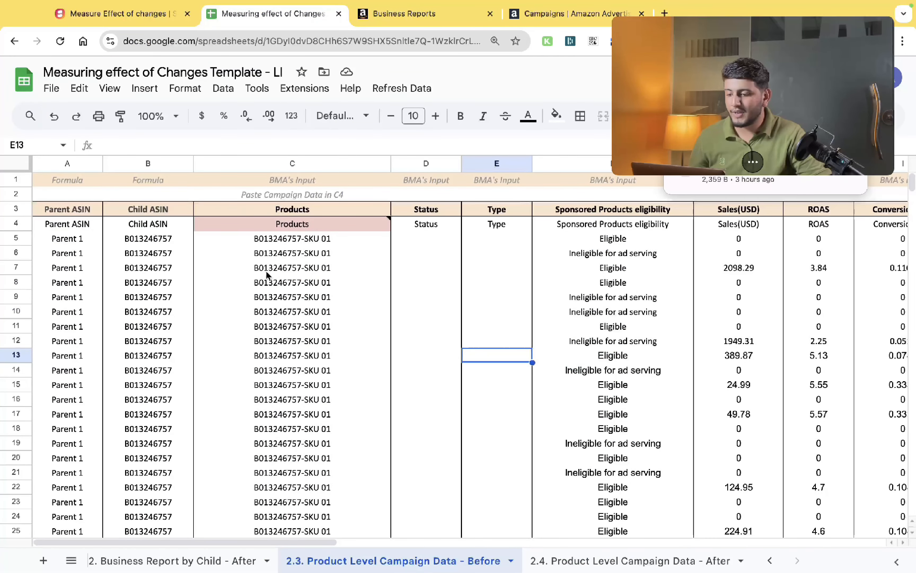
left_click(274, 227)
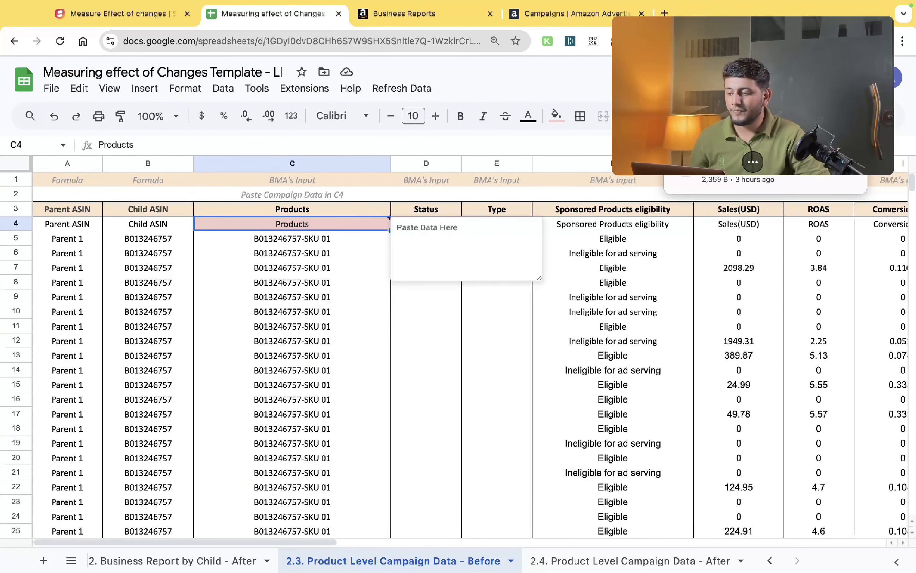
key("super+shift+Right")
key("super+shift+Down")
key("Up")
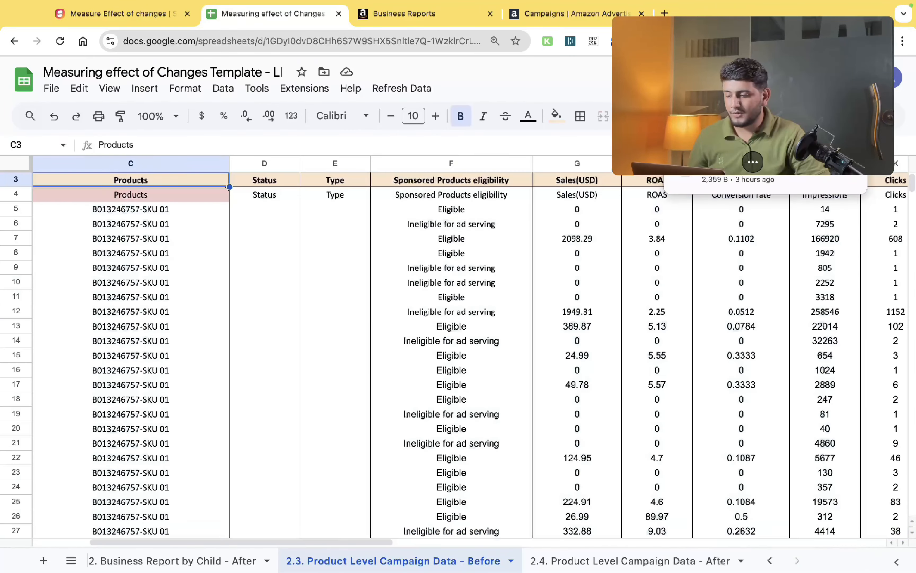
key("Down")
key("super+shift+Right")
key("super+shift+Down")
key("Left")
key("Up")
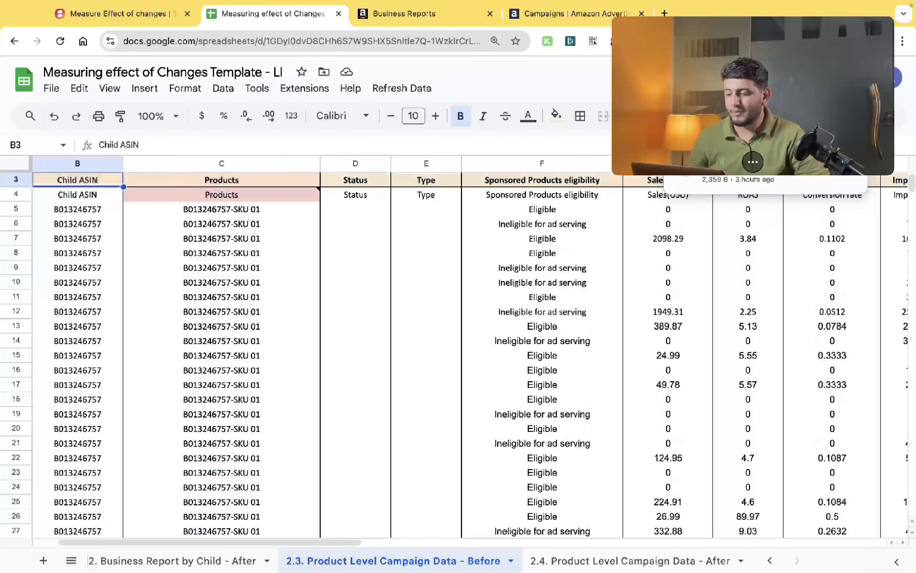
key("Down")
key("Right")
key("Right")
key("Left")
key("Left")
key("Left")
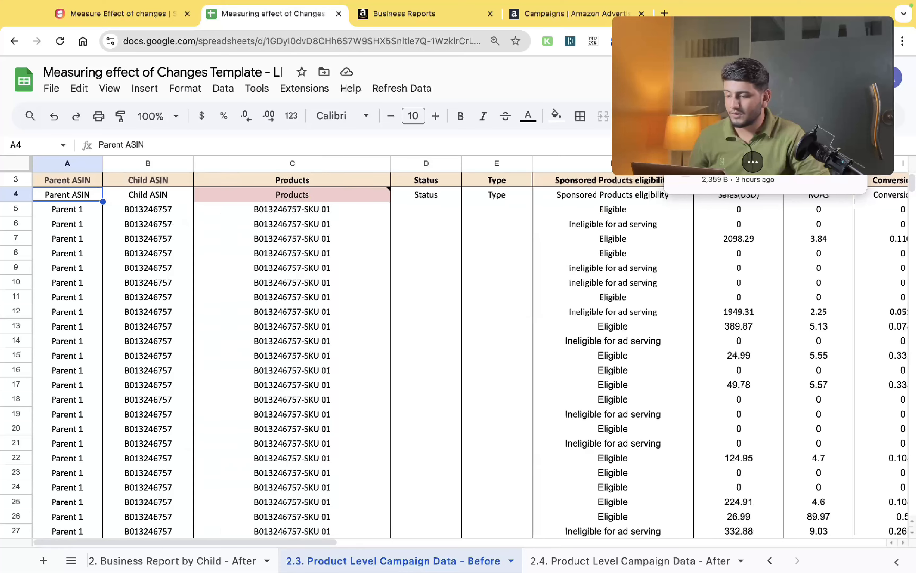
key("Right")
key("Right")
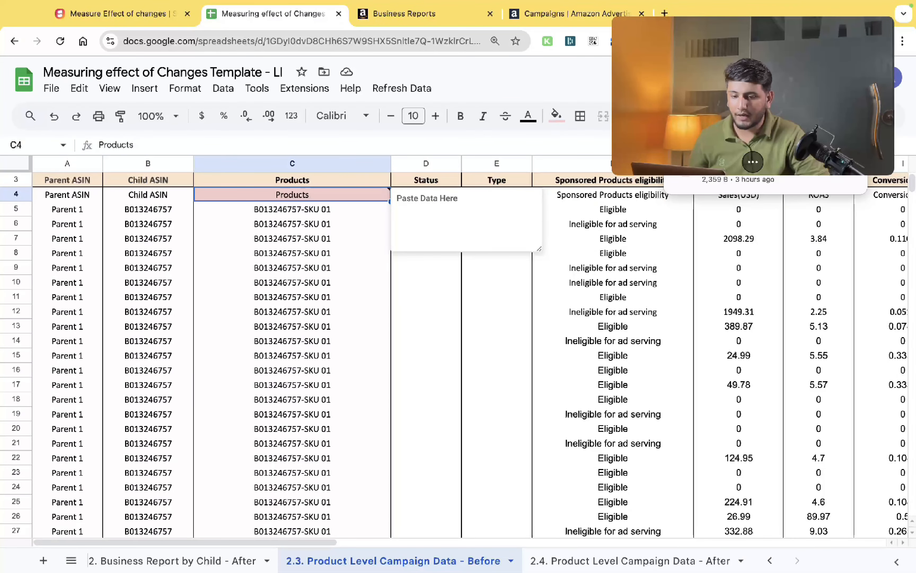
key("Left")
key("Left")
key("Right")
key("Down")
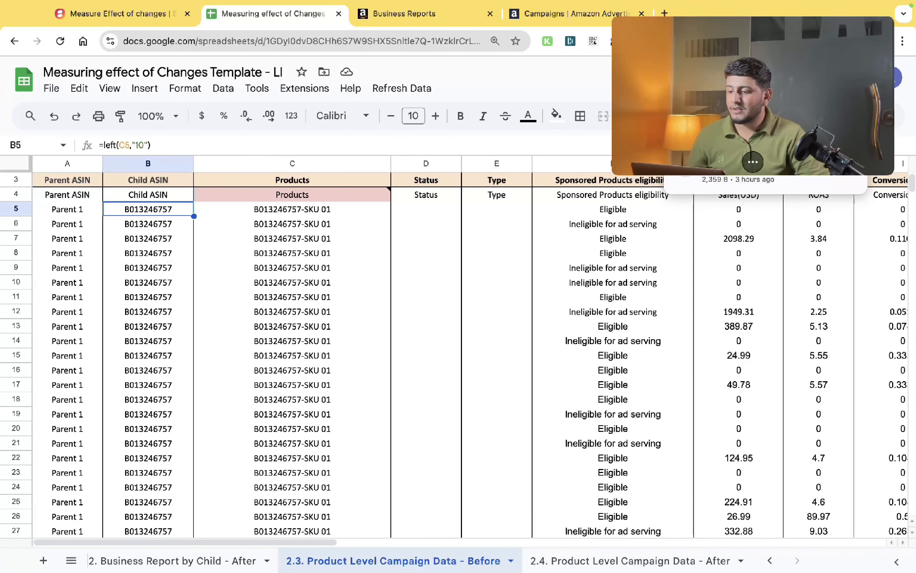
key("Left")
key("Right")
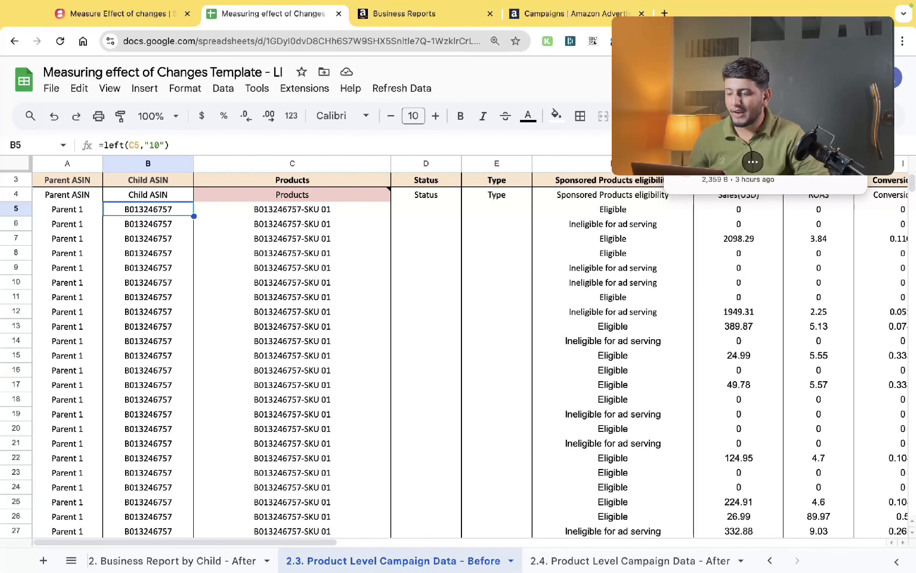
key("Right")
key("ctrl+Down")
key("Down")
key("Down")
key("Left")
key("Right")
- Inspect the last data rows of the Before campaign sheet, then open the Product Level Campaign Data - After sheet
scroll(291, 421, "down", 1)
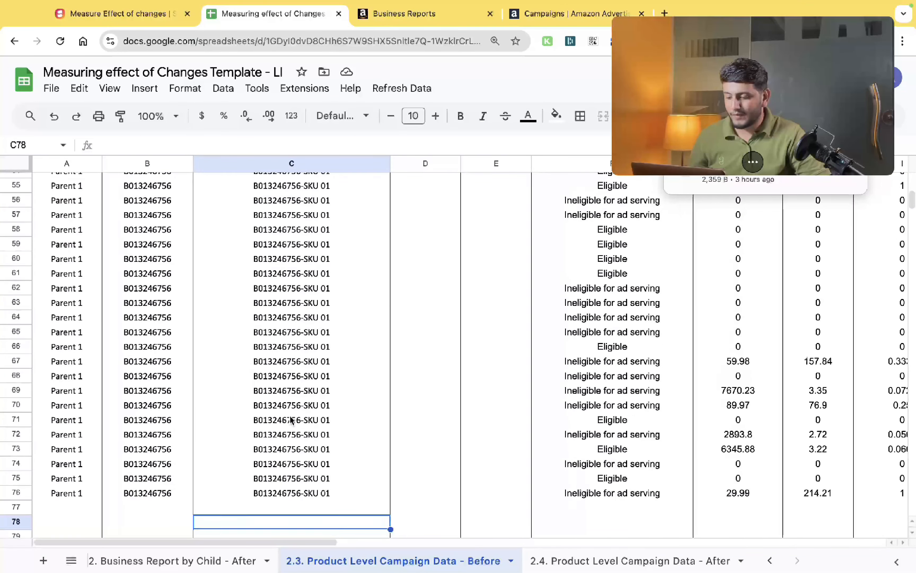
scroll(290, 421, "down", 3)
left_click(151, 390)
left_click(87, 392, "shift")
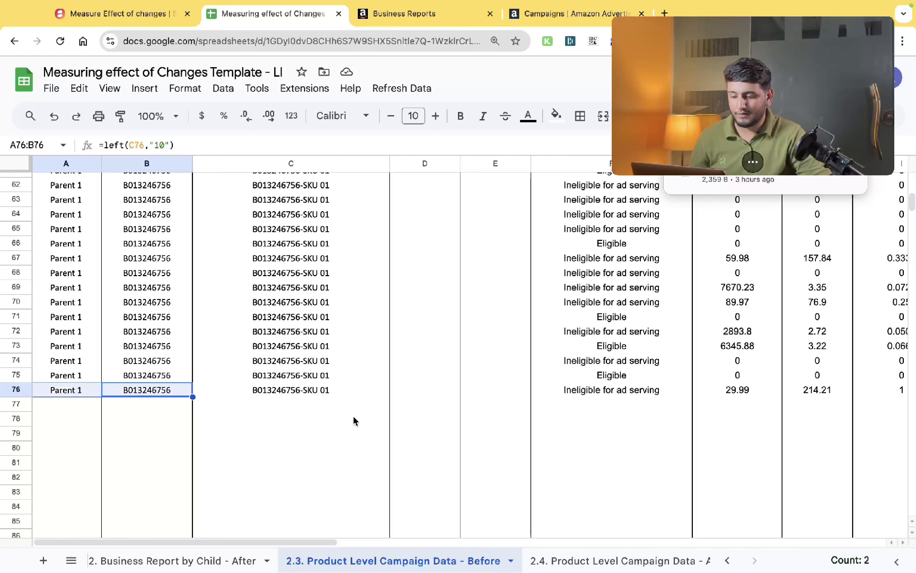
left_click(434, 261)
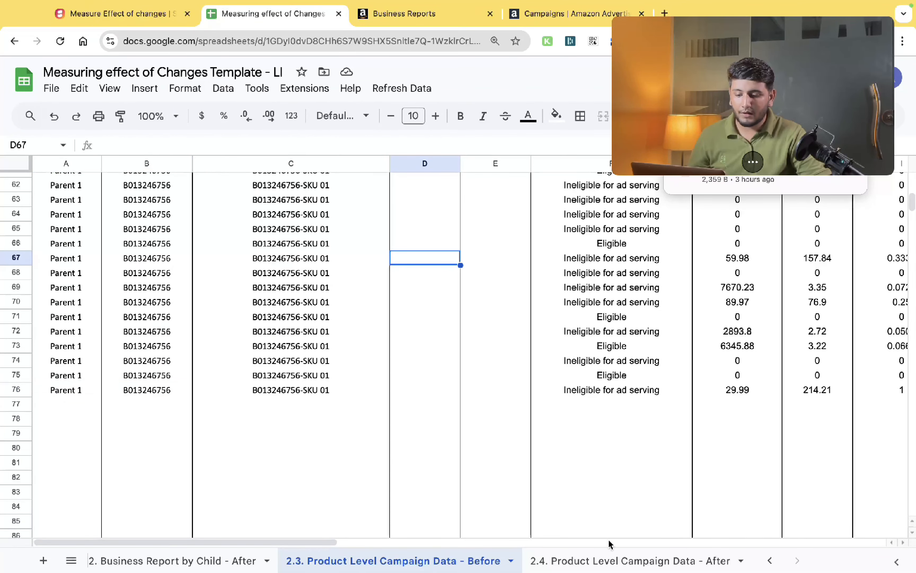
left_click(610, 559)
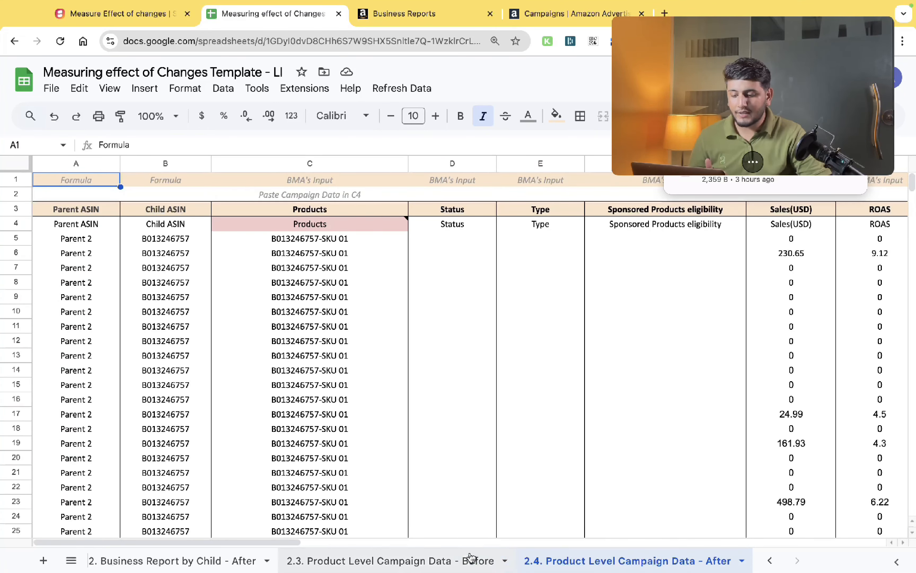
- Switch to the Dashboard sheet and examine its Units Ordered, Revenue, Sessions and other metric columns
scroll(470, 559, "left", 5)
left_click(129, 559)
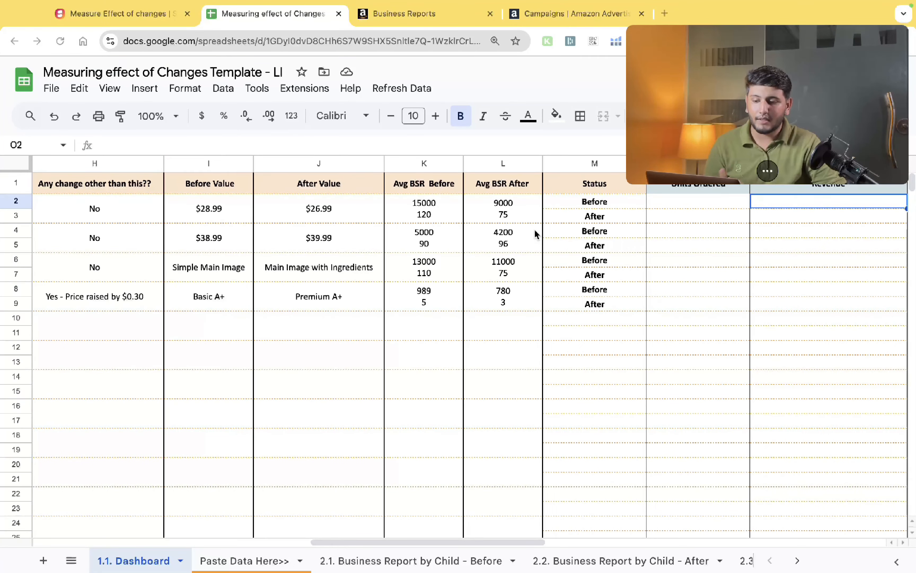
scroll(537, 233, "right", 2)
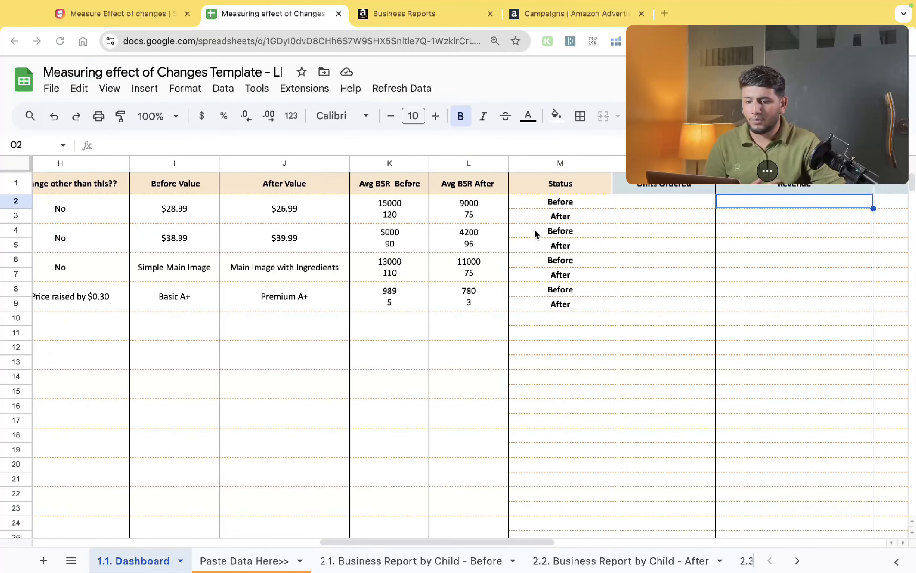
scroll(635, 212, "right", 15)
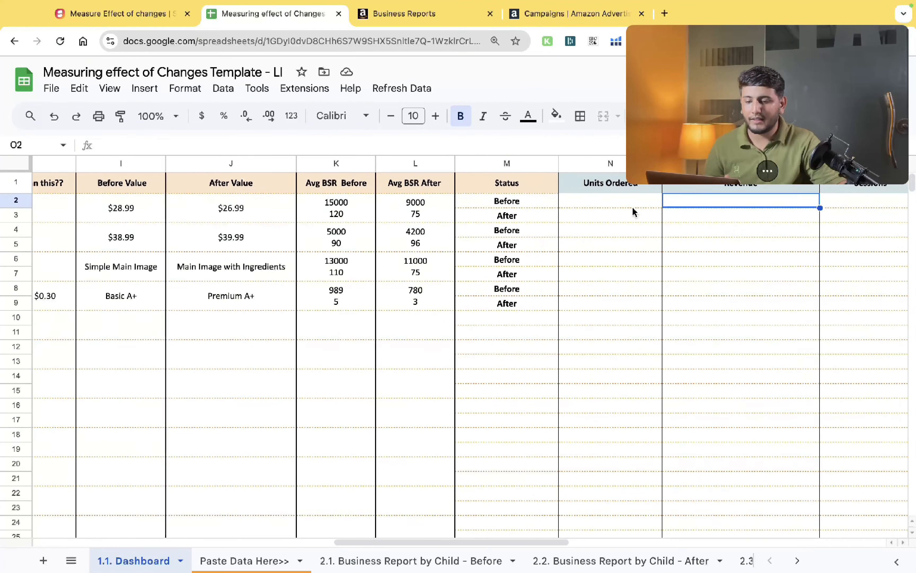
scroll(634, 212, "right", 5)
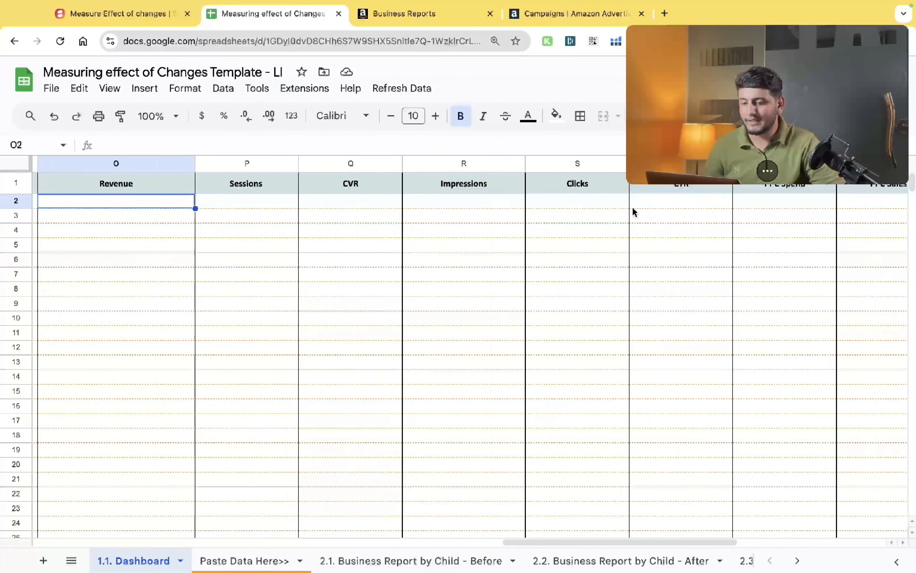
scroll(635, 212, "left", 5)
scroll(635, 212, "left", 5)
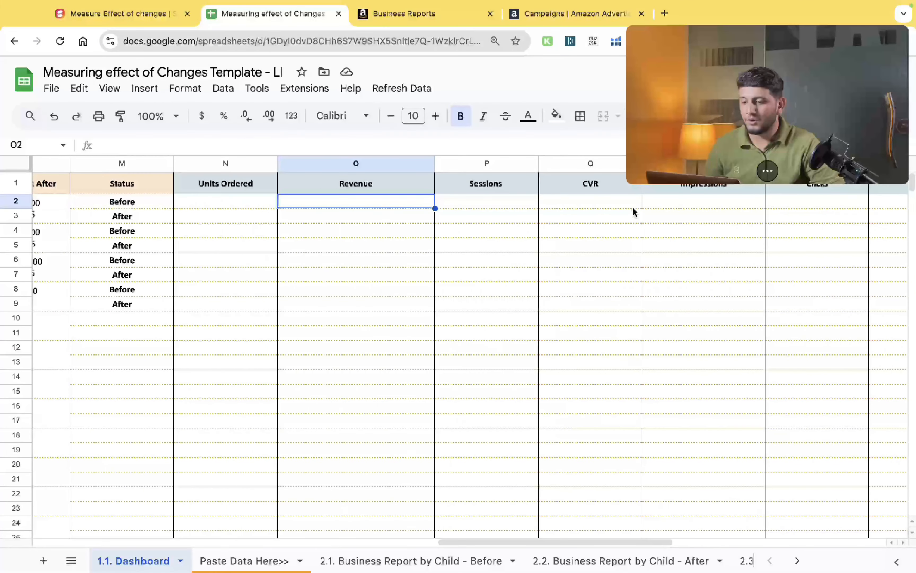
left_click(251, 201)
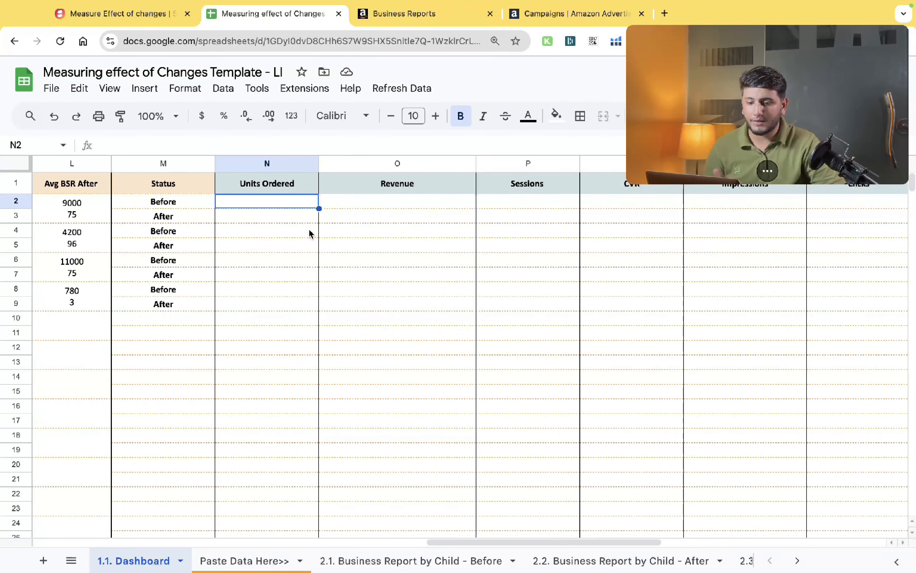
- Open the spreadsheet's Apps Script editor
left_click(384, 91)
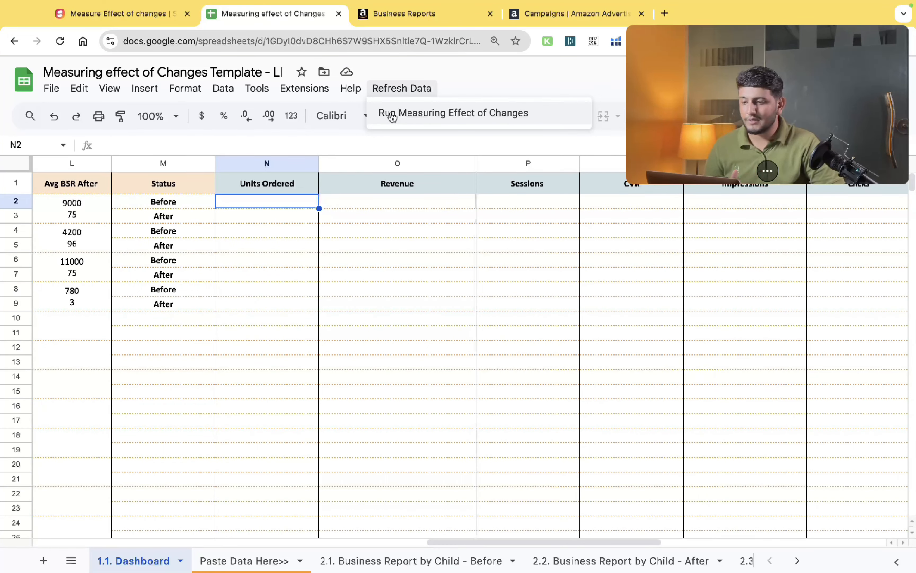
mouse_move(317, 95)
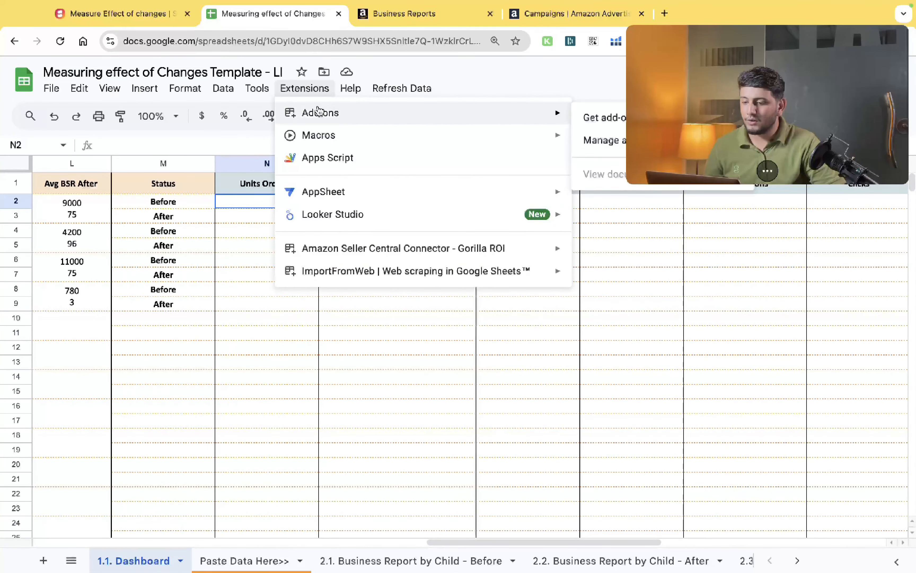
mouse_move(320, 189)
left_click(319, 163)
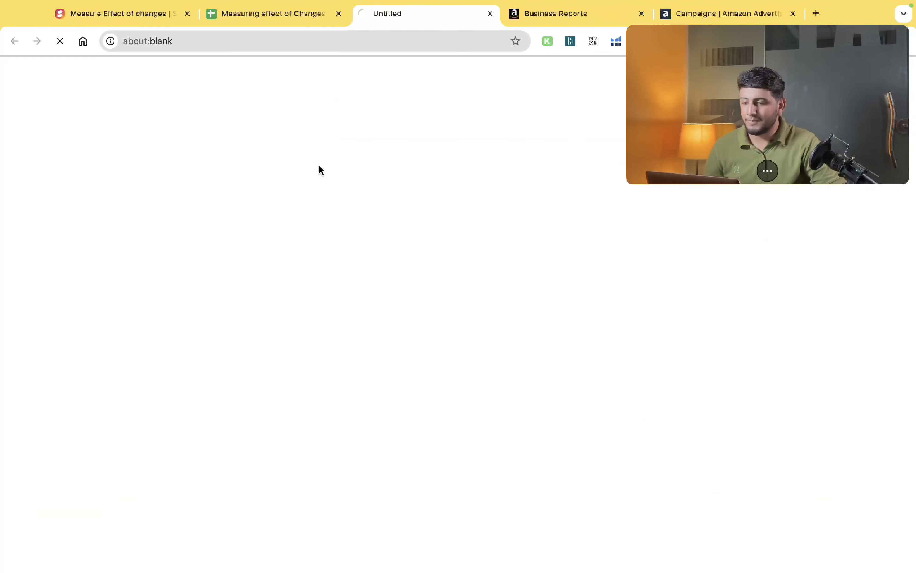
- Run the onOpen function in Button.gs
left_click(106, 167)
left_click(283, 109)
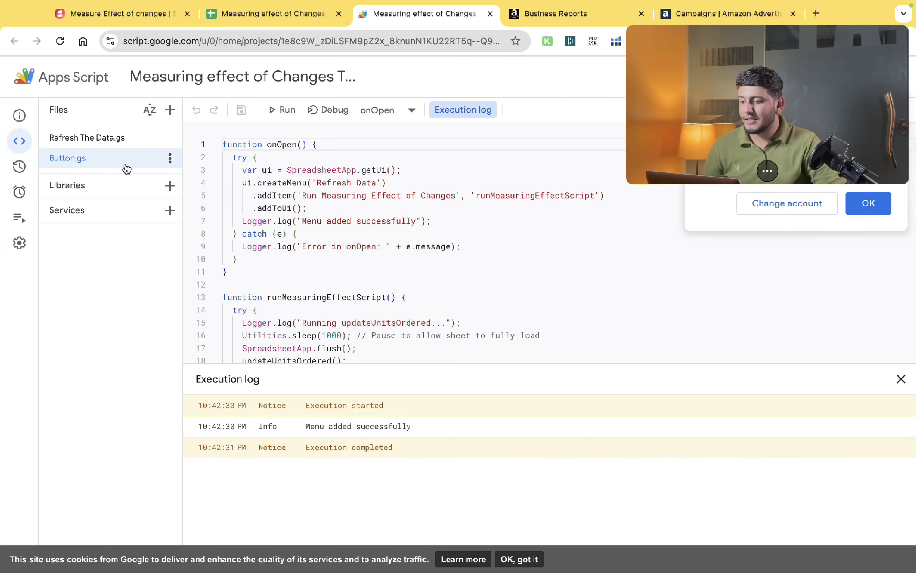
- Review the Refresh The Data.gs script, then check the Refresh Data menu on the Dashboard
left_click(274, 14)
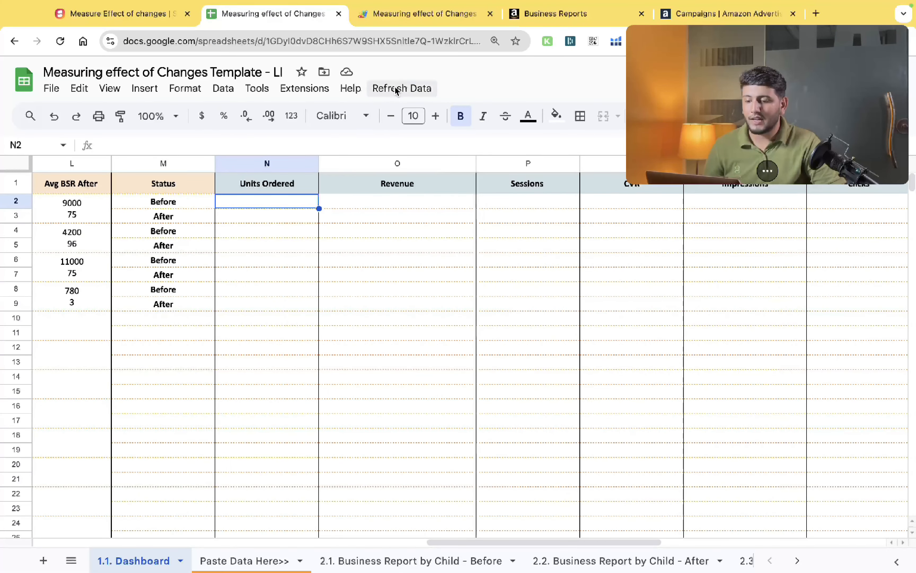
left_click(388, 17)
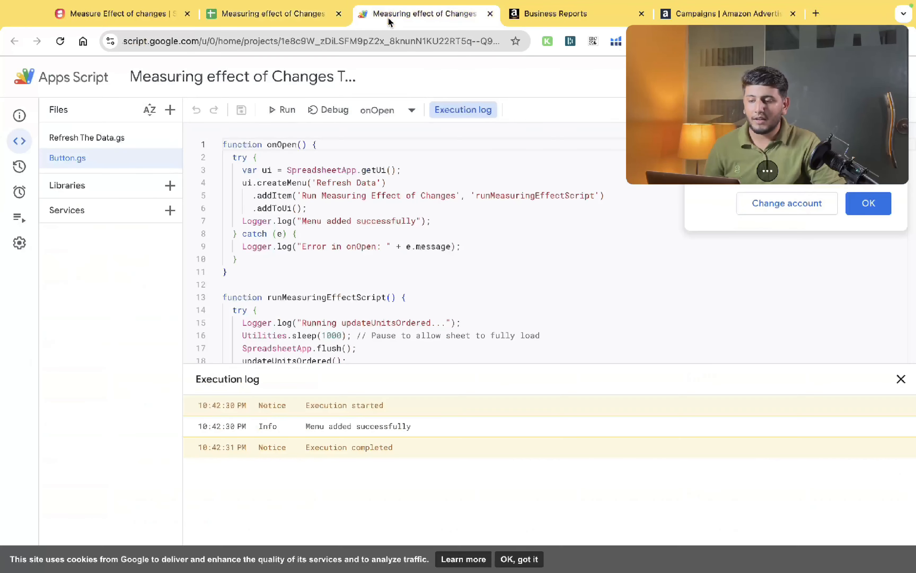
left_click(291, 19)
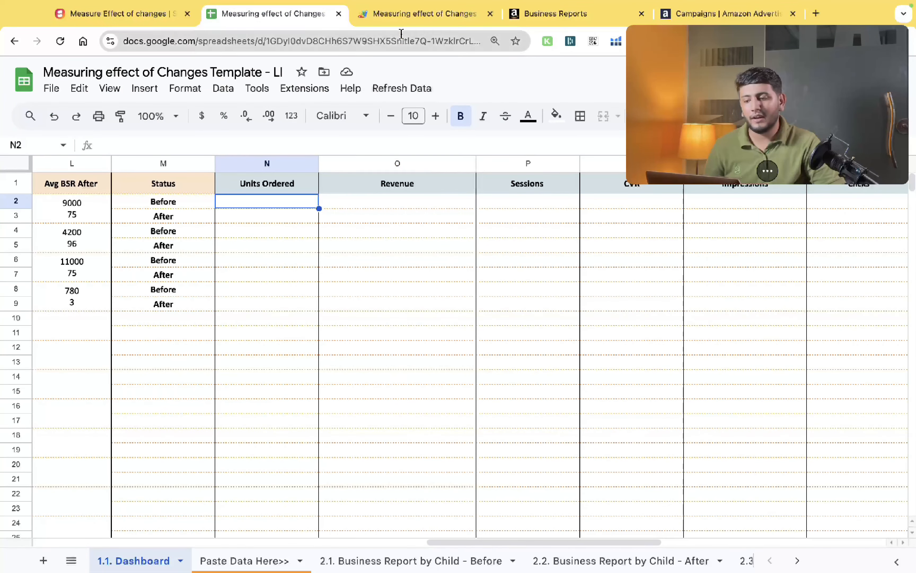
left_click(400, 15)
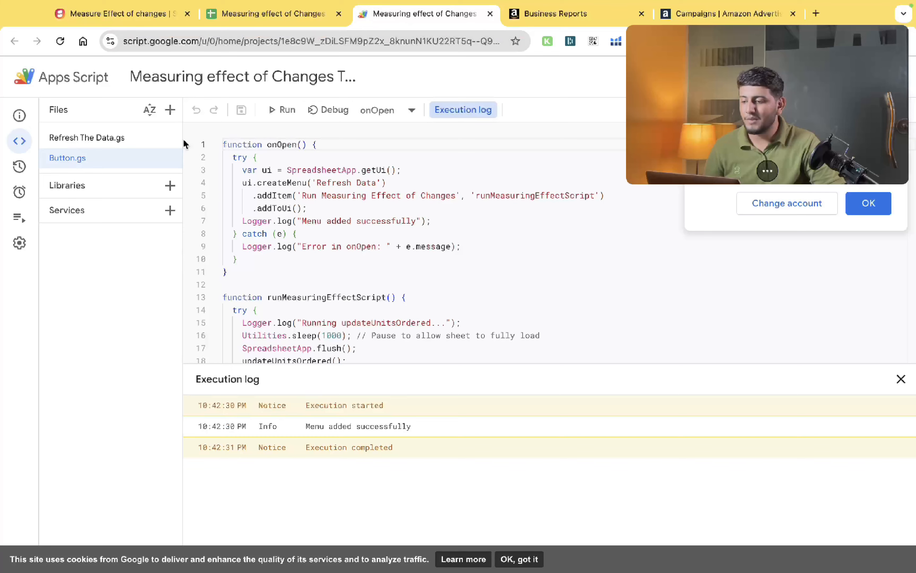
left_click(121, 139)
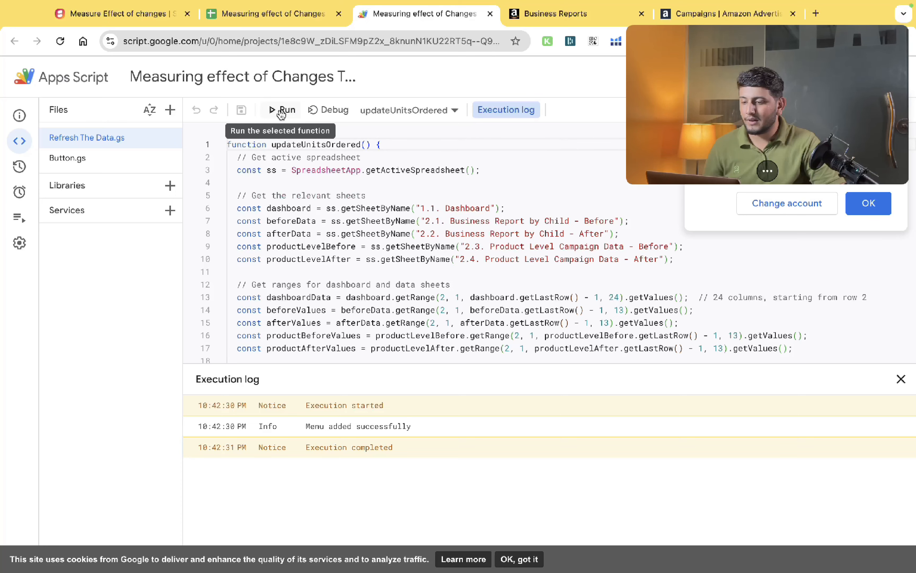
left_click(310, 22)
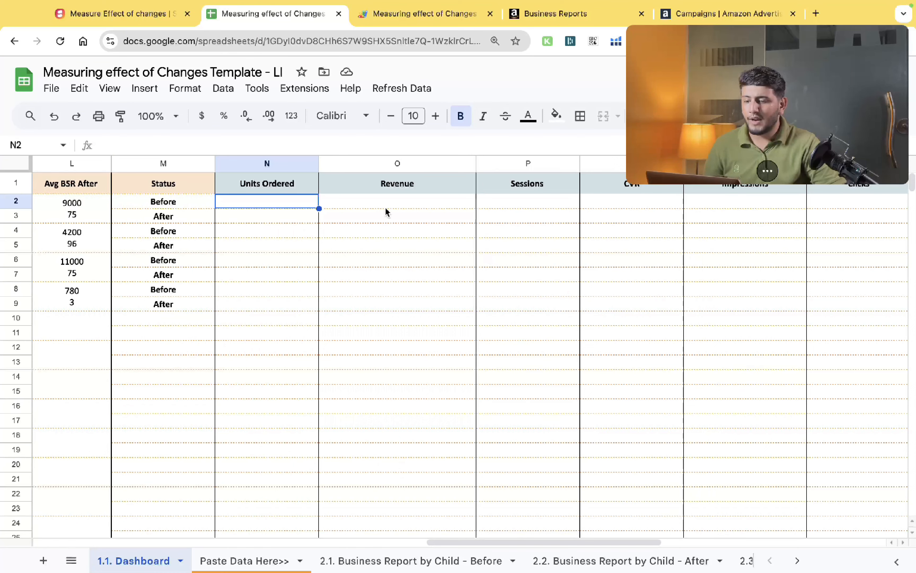
left_click(351, 200)
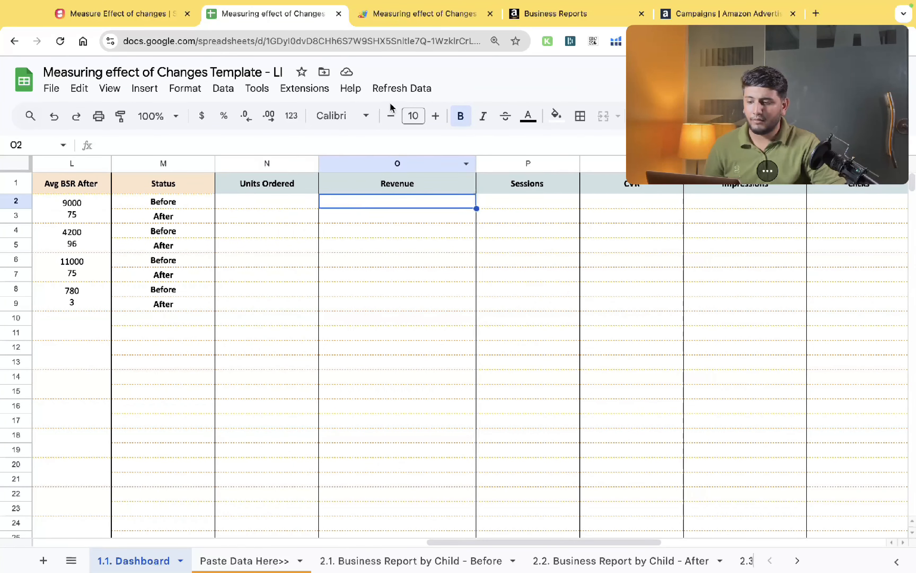
left_click(399, 91)
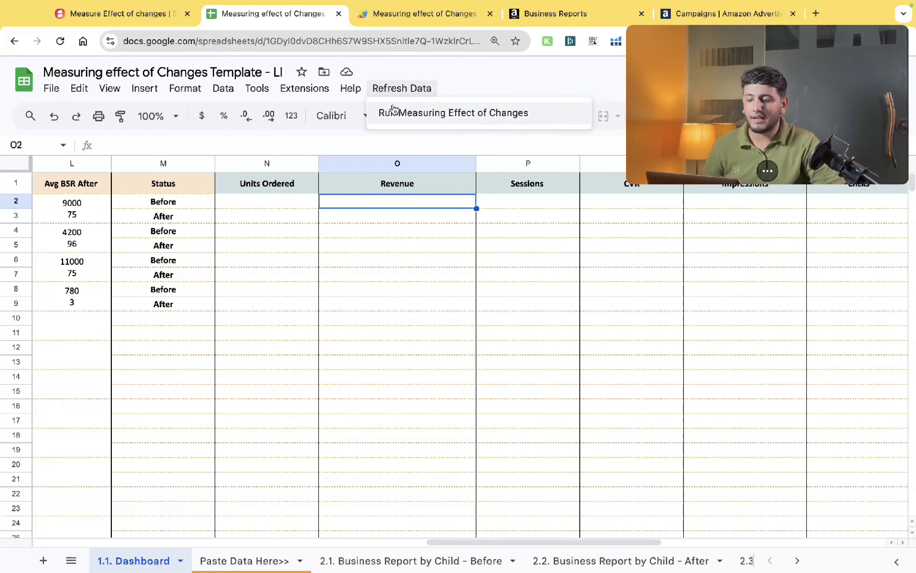
left_click(288, 201)
- Set the Date of Change for ASIN B013246757 to 1 November 2024
scroll(288, 201, "left", 15)
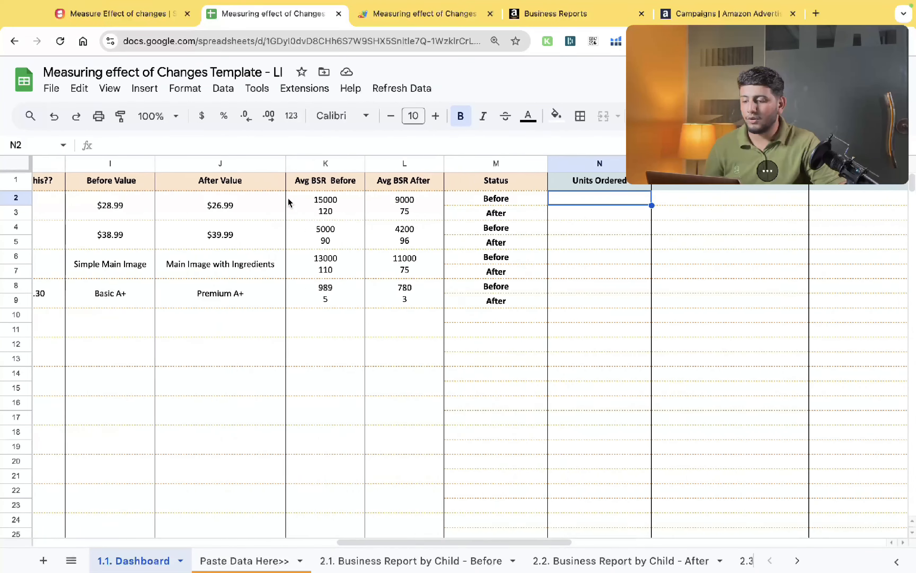
scroll(288, 200, "left", 2)
left_click(153, 185)
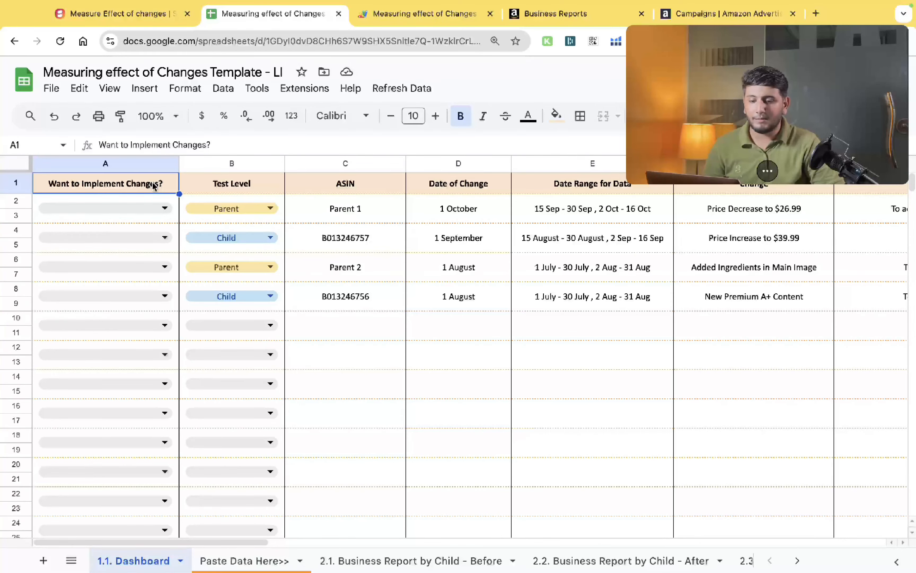
key("Down")
left_click(308, 213)
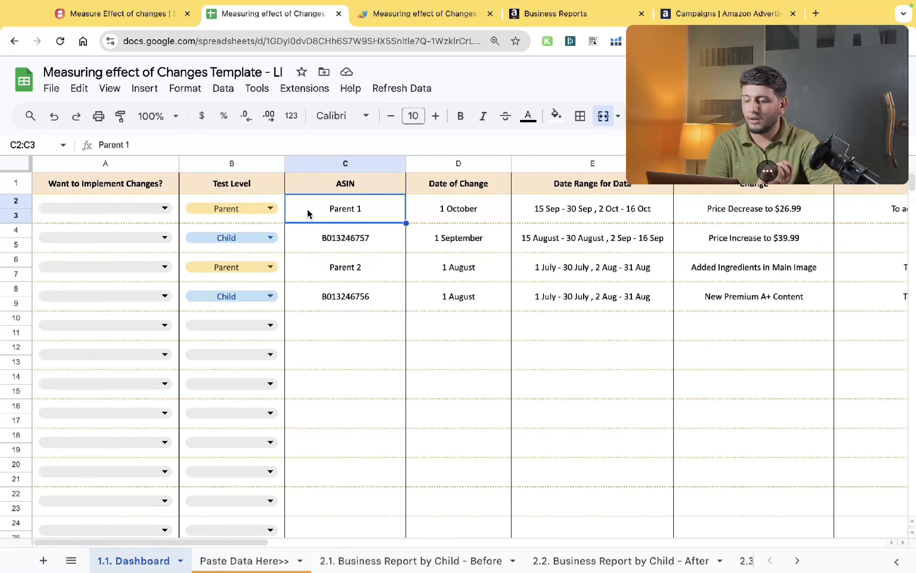
left_click(326, 236)
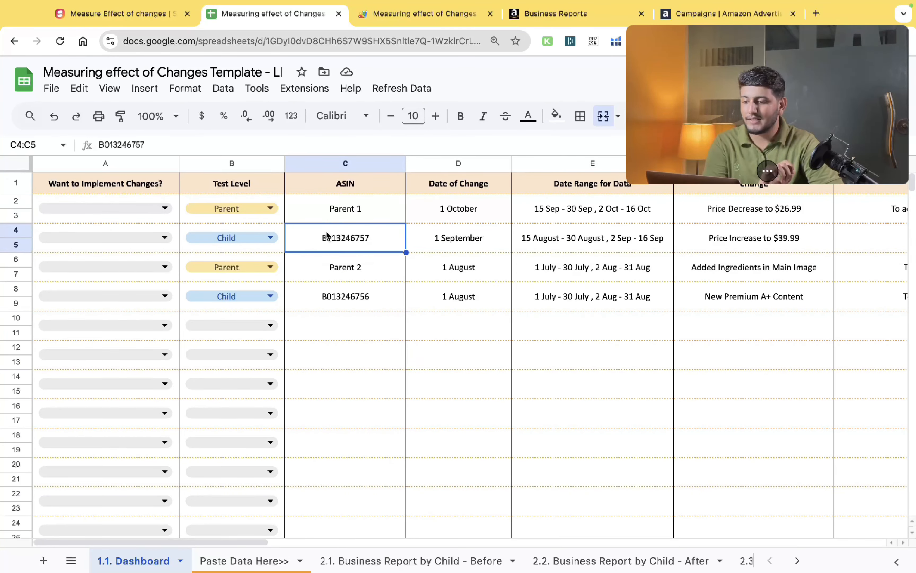
double_click(424, 245)
left_click(523, 267)
left_click(523, 267)
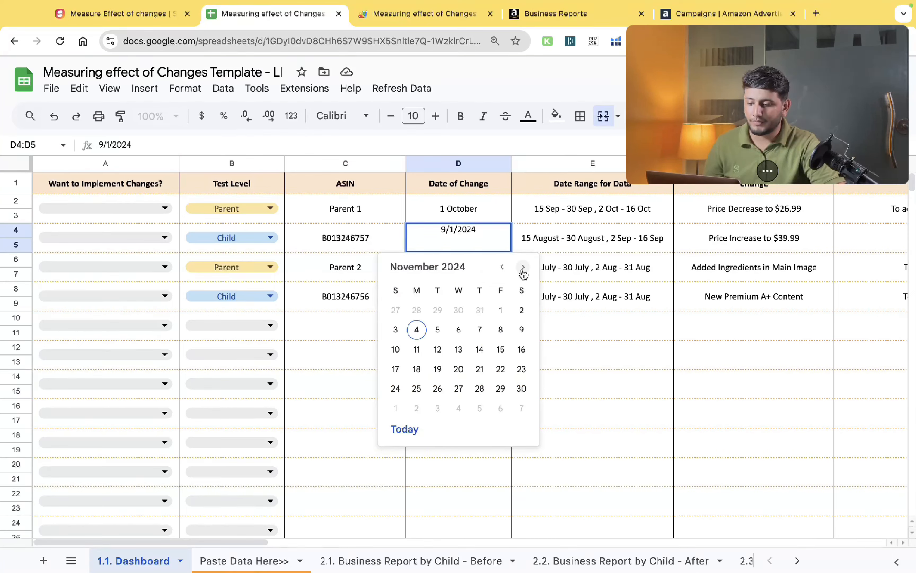
left_click(500, 310)
key("Tab")
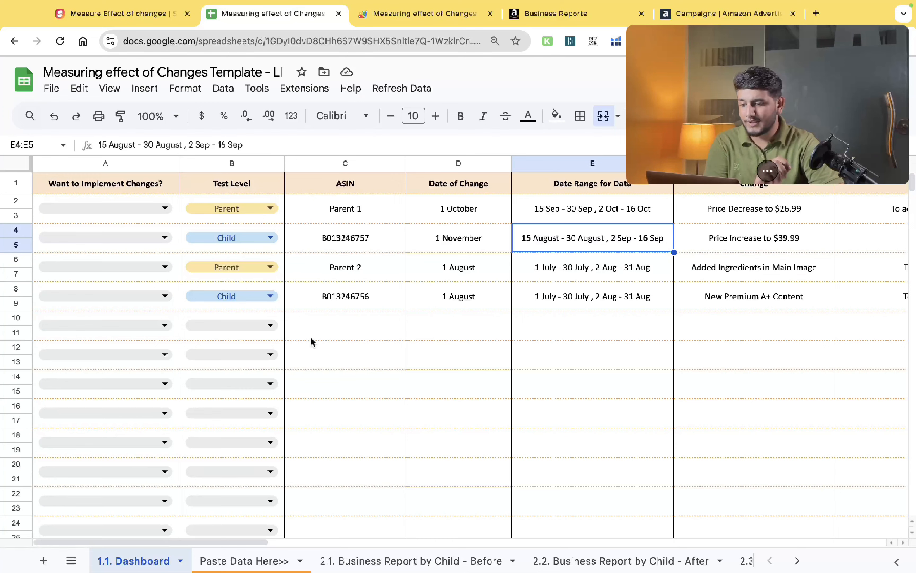
- Review the Dashboard's dates, date ranges and changes for each ASIN
left_click(337, 250)
left_click(531, 249)
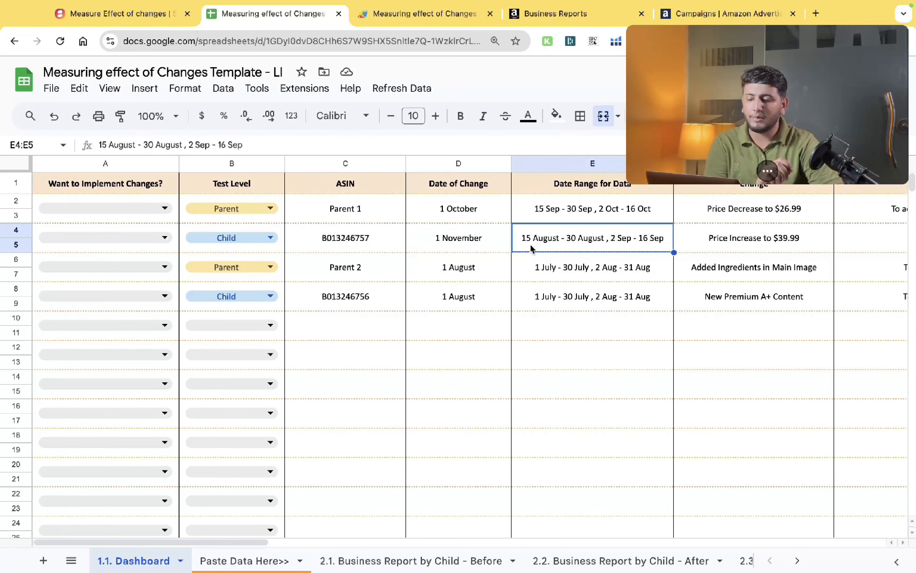
left_click(434, 238)
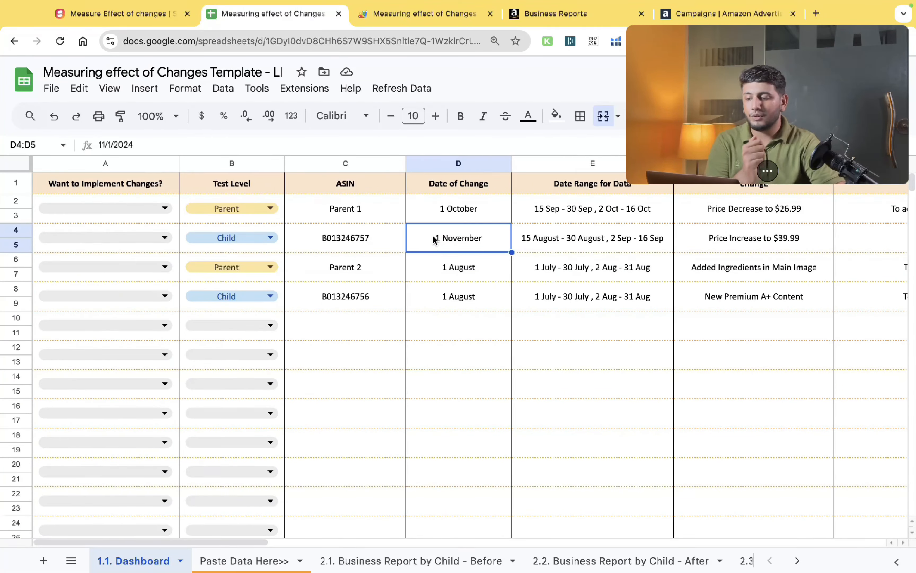
left_click(562, 217)
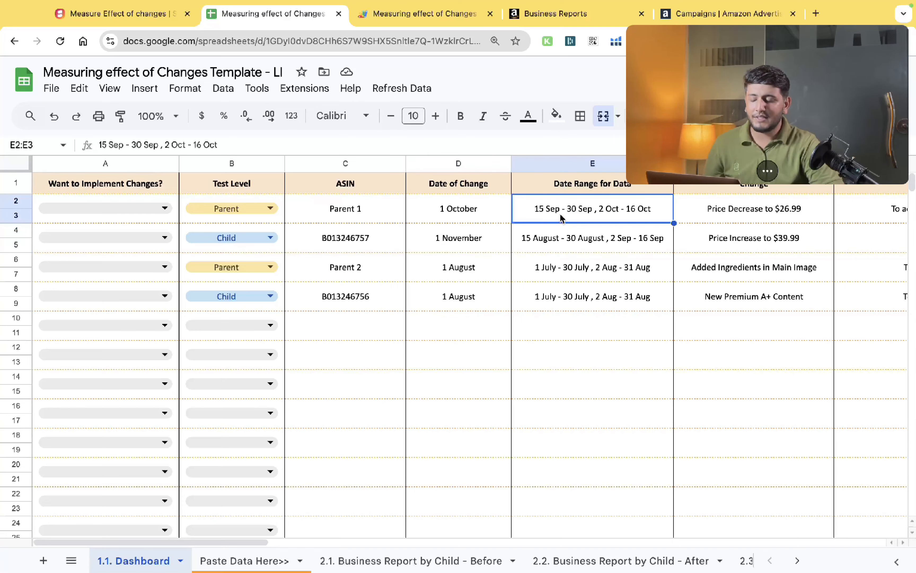
key("Left")
key("Left")
scroll(561, 216, "right", 2)
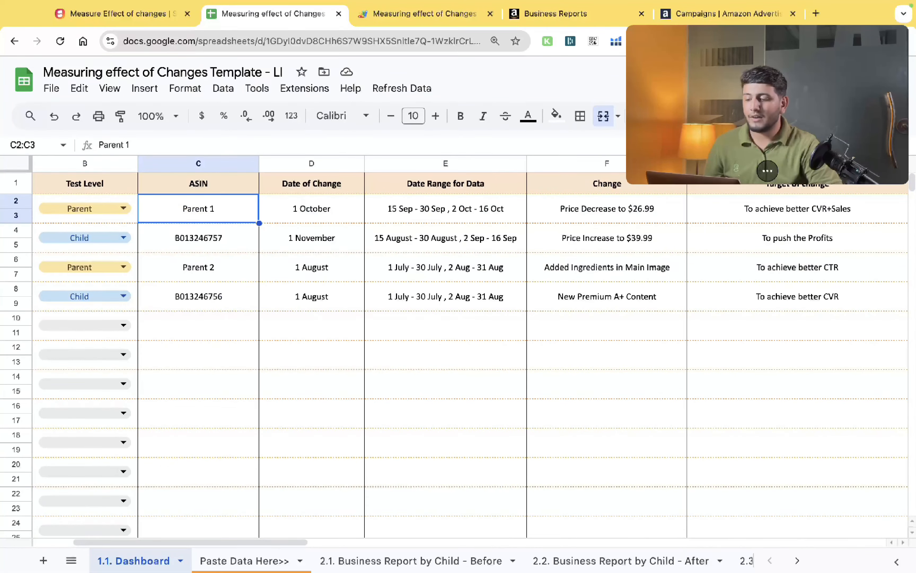
scroll(166, 183, "right", 15)
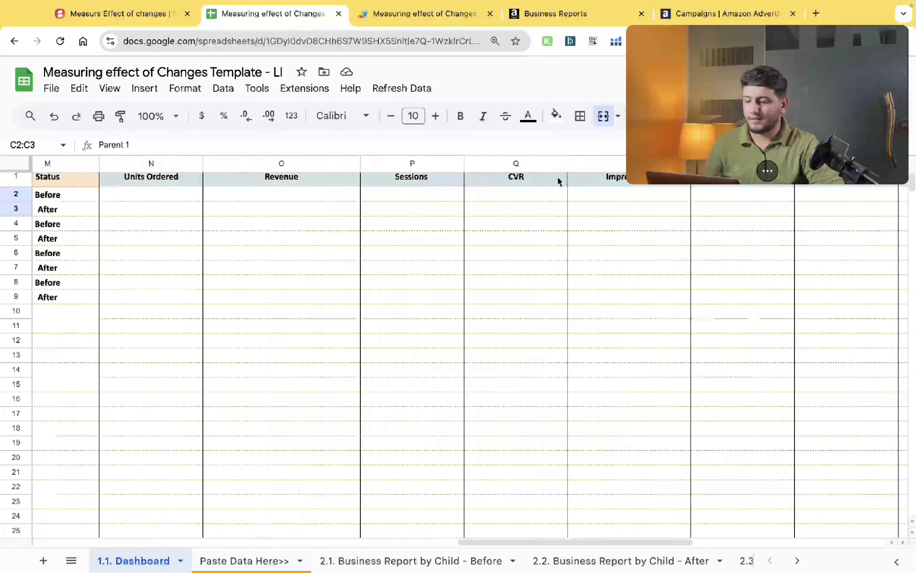
- Select the Units Ordered and Revenue cells for the first ASIN's Before and After rows
left_click(165, 185)
left_click_drag(152, 194, 150, 259)
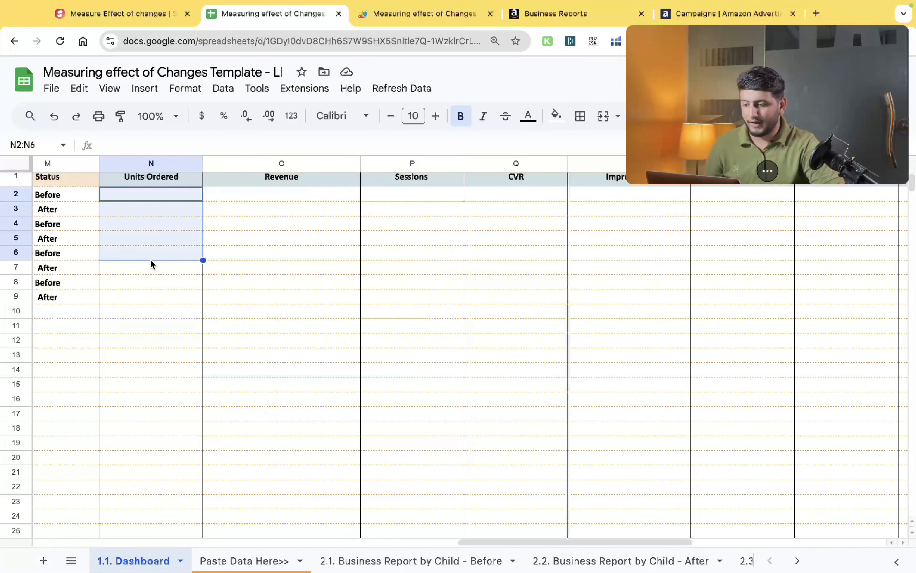
scroll(152, 264, "left", 2)
scroll(152, 264, "left", 10)
scroll(152, 264, "right", 12)
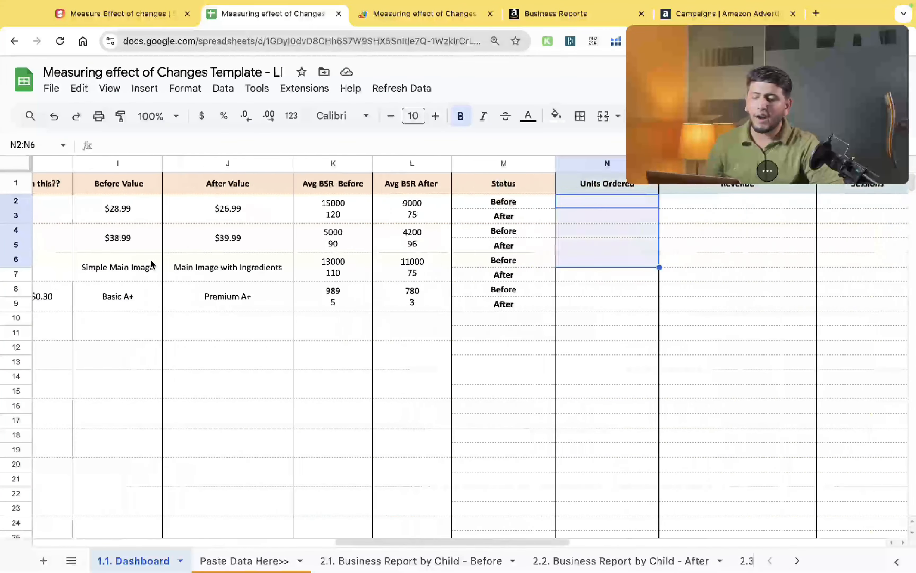
left_click(170, 202)
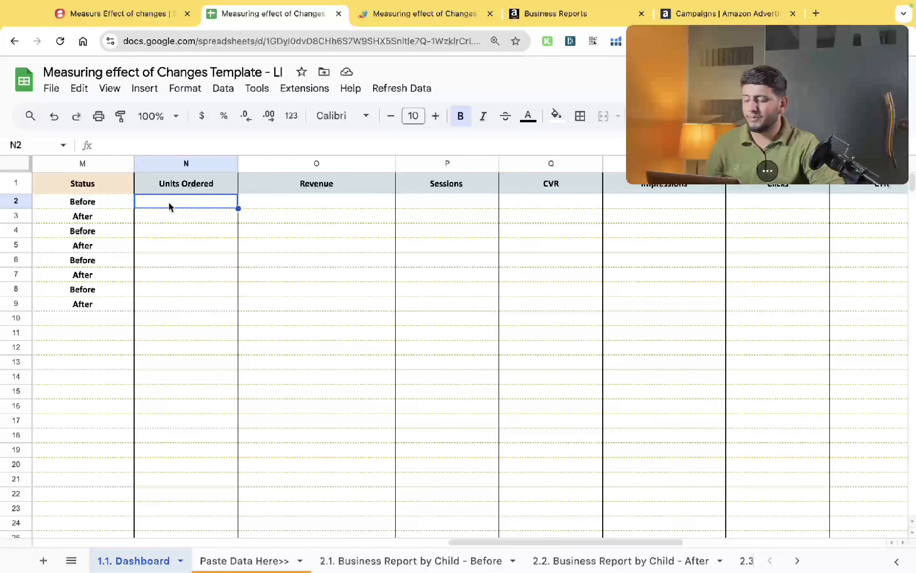
left_click_drag(169, 202, 285, 218)
left_click_drag(353, 211, 351, 212)
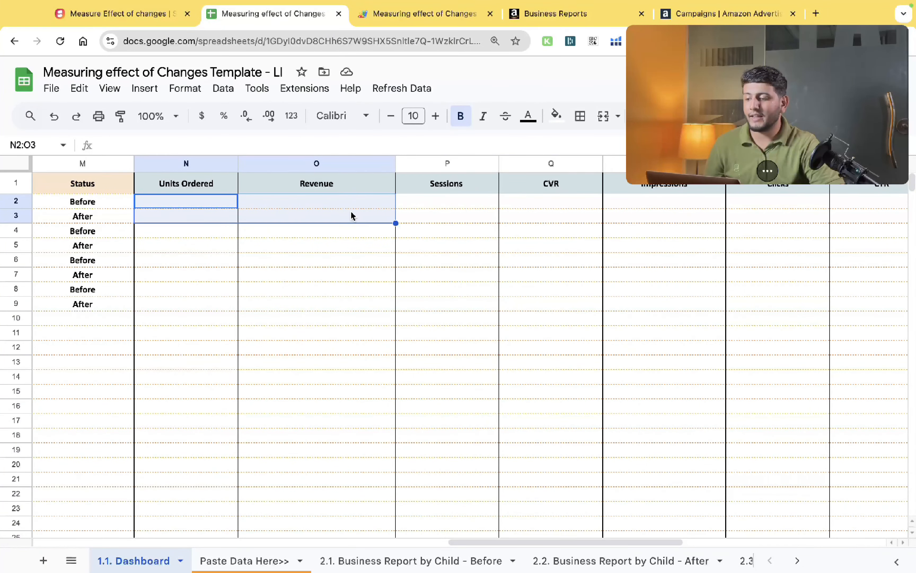
scroll(351, 212, "left", 1)
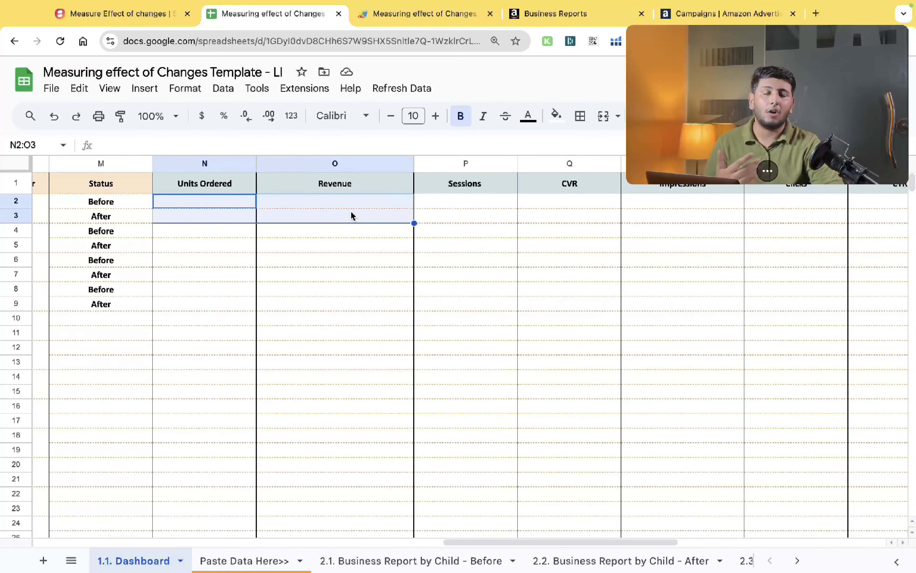
scroll(350, 211, "left", 15)
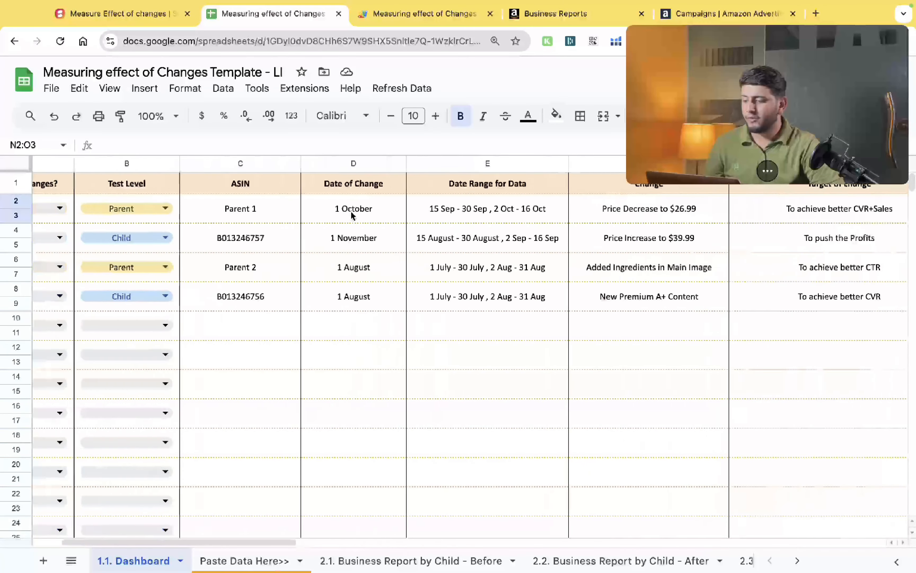
- Set Want to Implement Changes to Yes for Parent 1 and No for the other three rows
left_click(164, 209)
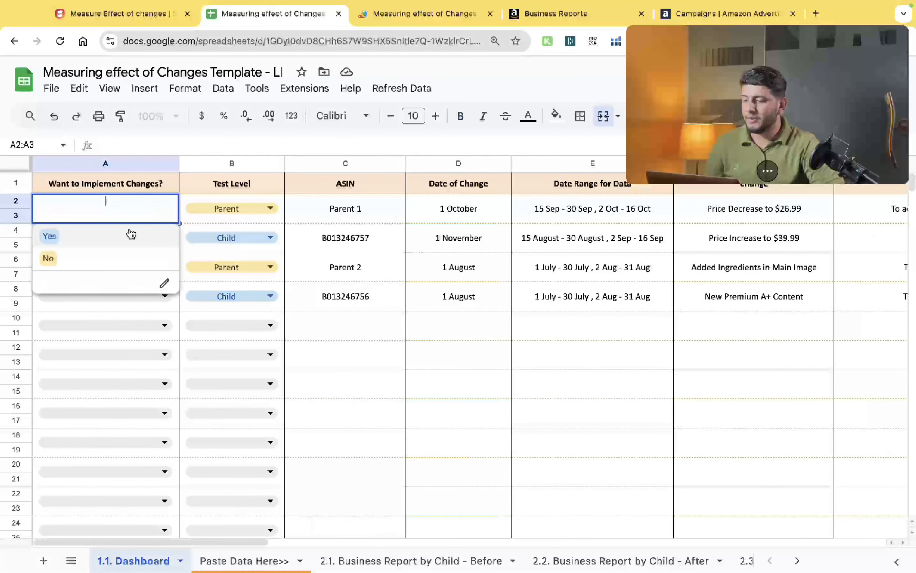
left_click(66, 261)
left_click(105, 237)
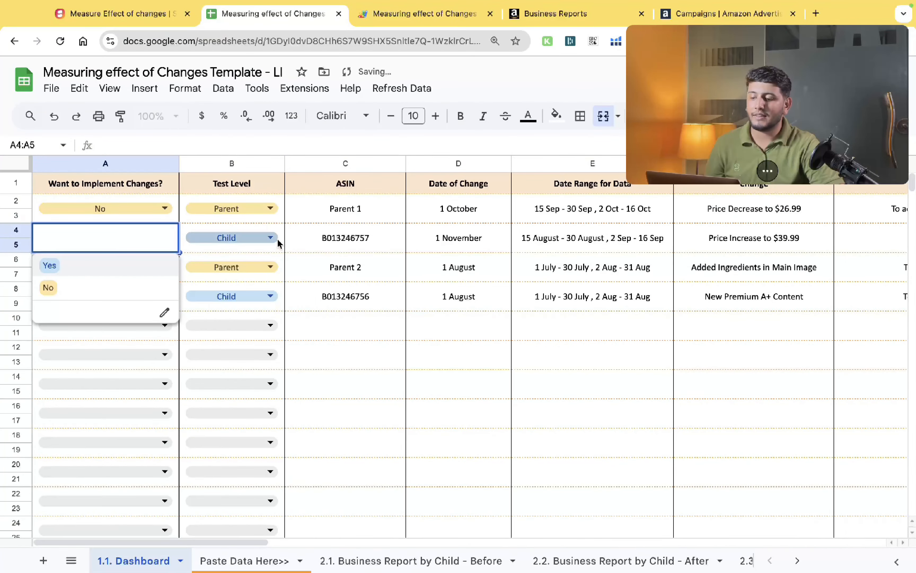
left_click(55, 271)
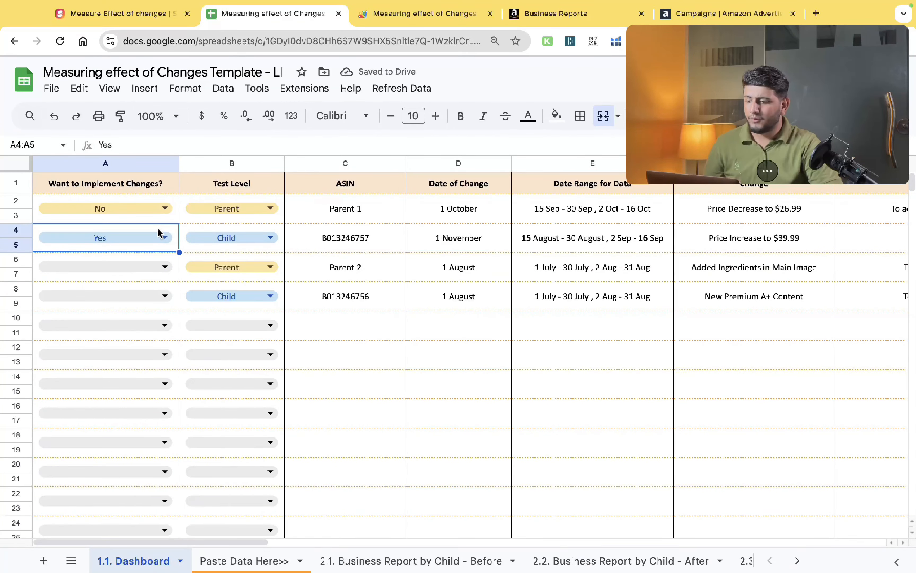
key("Delete")
key("Up")
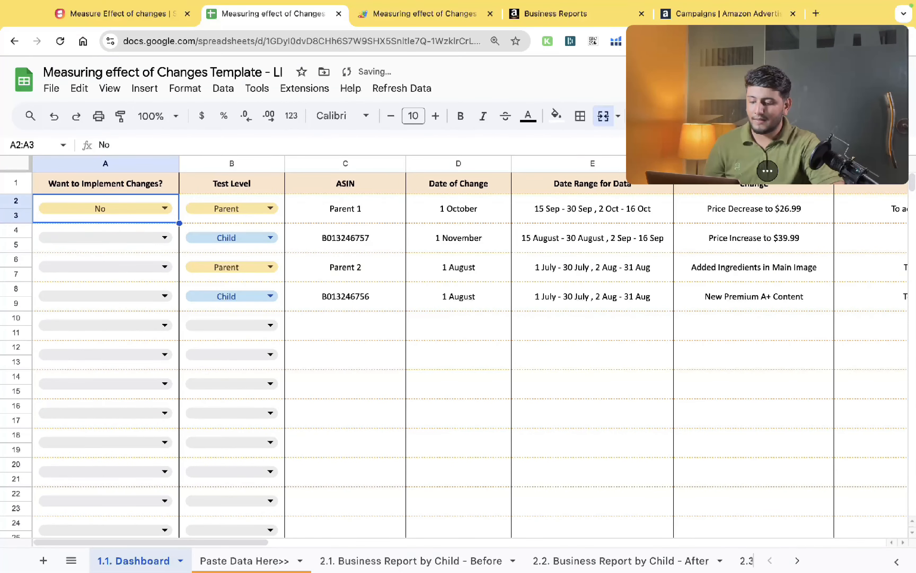
type("Yes")
key("Return")
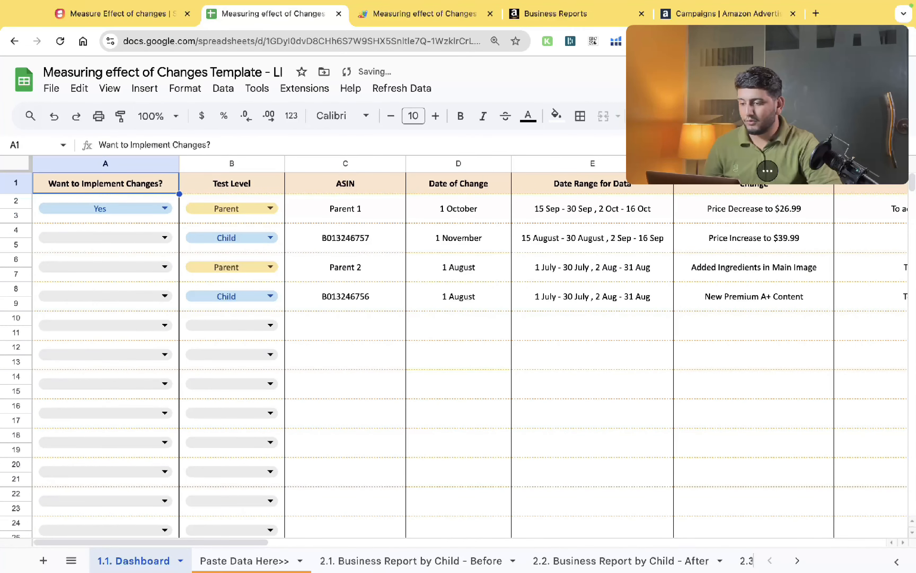
key("Down")
type("No")
key("Return")
key("Up")
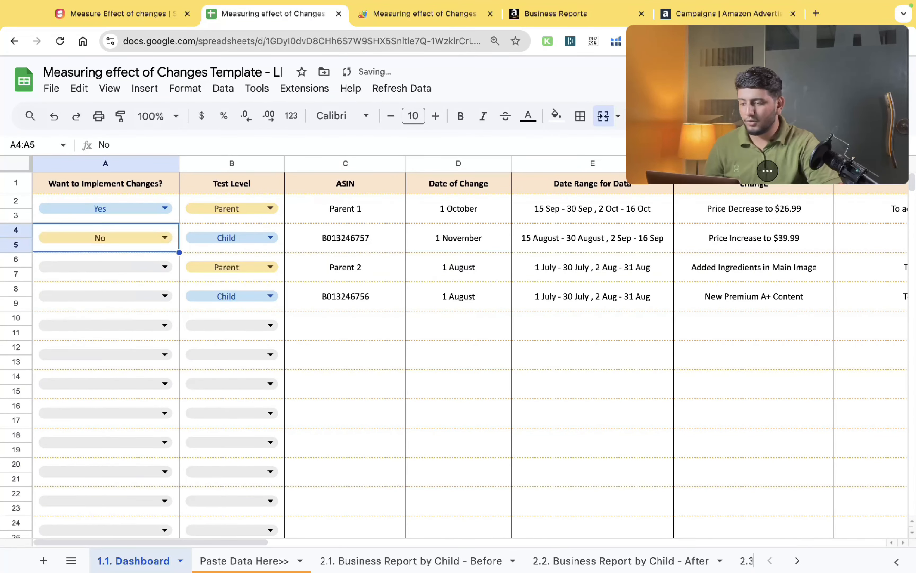
key("Down")
key("super+c")
key("Down")
key("super+v")
key("Down")
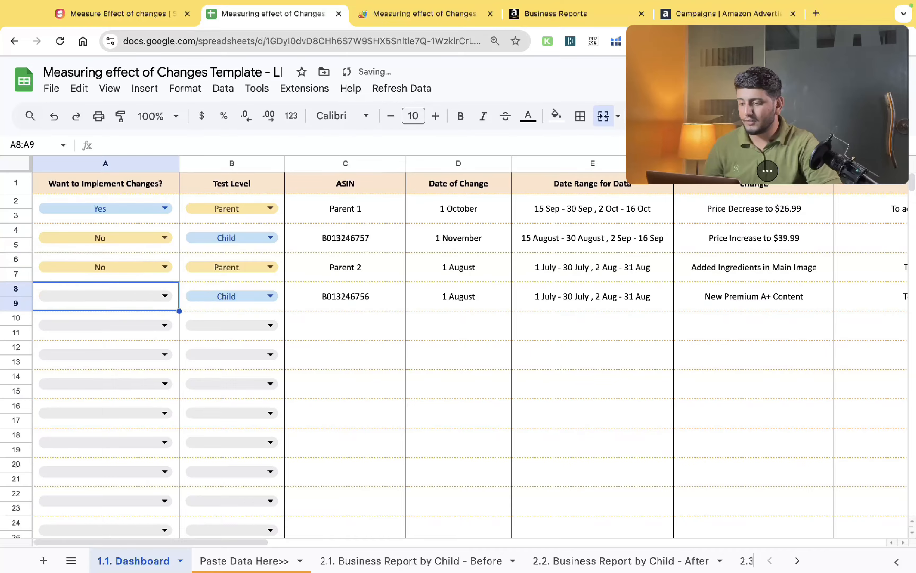
key("super+v")
key("Right")
- Run the Measuring Effect of Changes refresh script from the Refresh Data menu
scroll(469, 346, "right", 10)
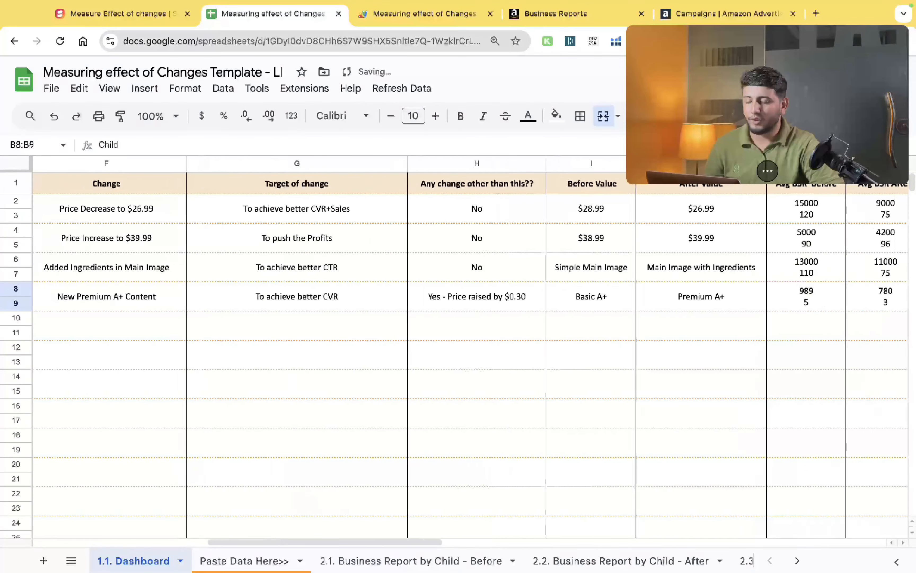
scroll(470, 347, "left", 10)
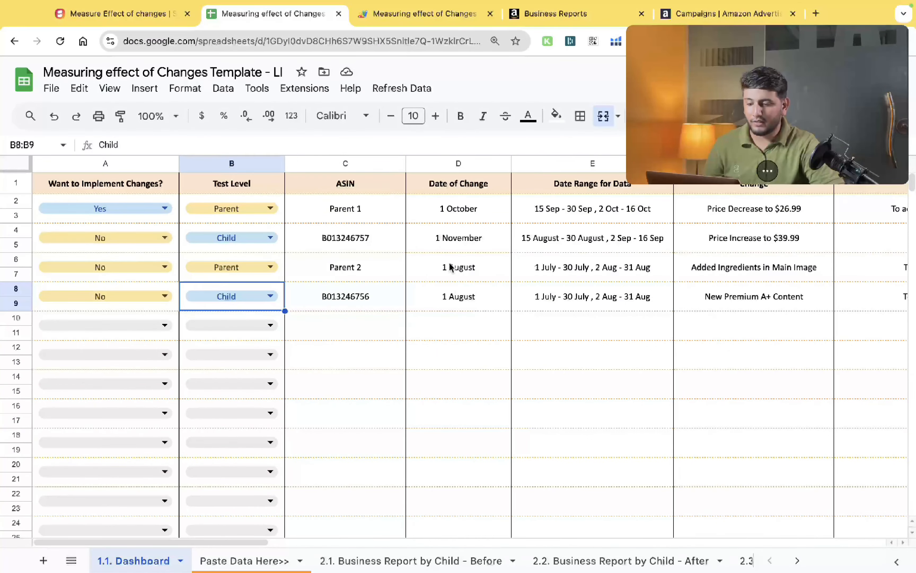
scroll(450, 267, "right", 5)
scroll(451, 267, "right", 12)
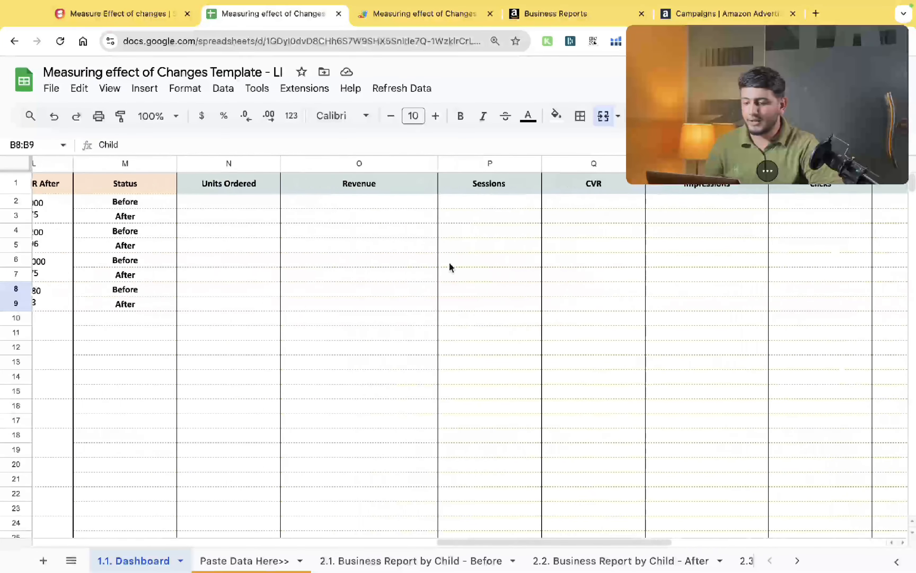
left_click(402, 89)
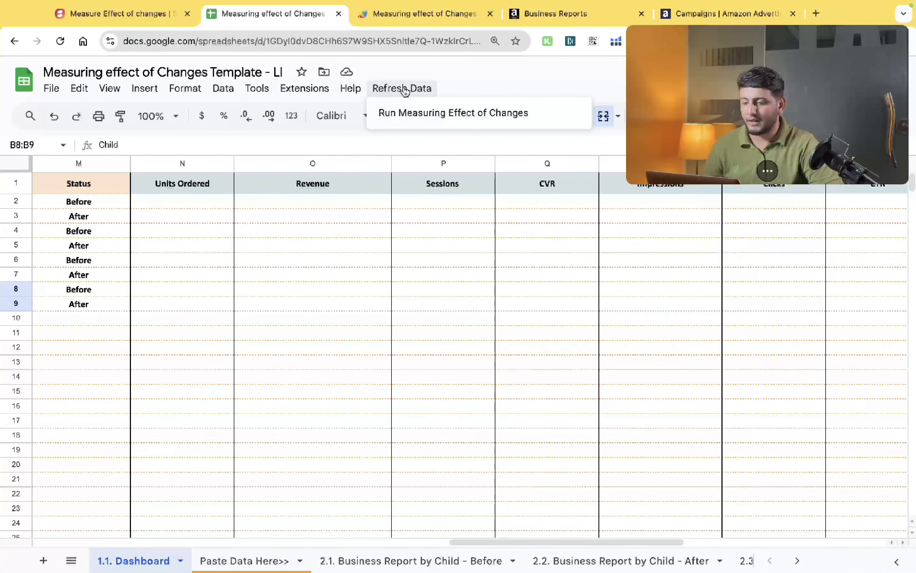
left_click(409, 118)
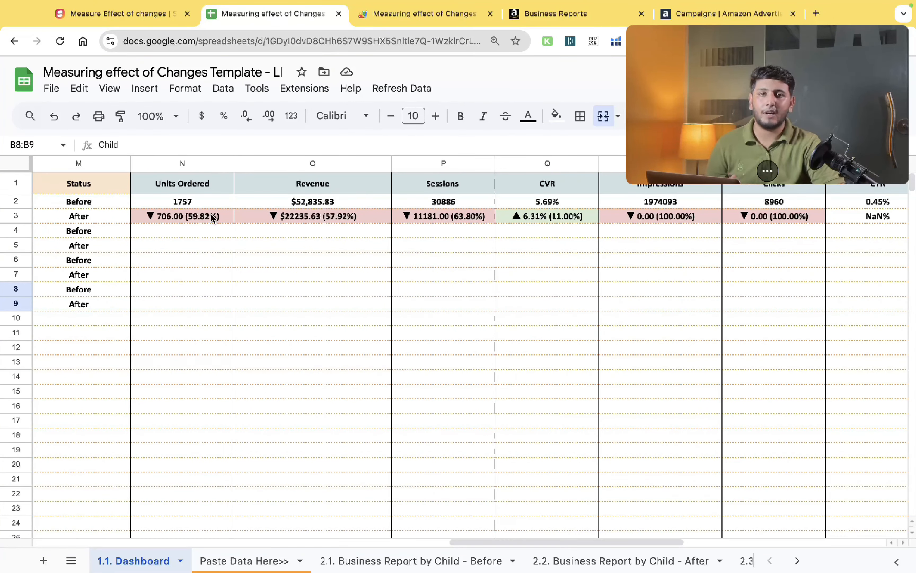
- Review the refreshed Before and After metrics for Parent 1 across the Dashboard's sales and ads columns
left_click(194, 204)
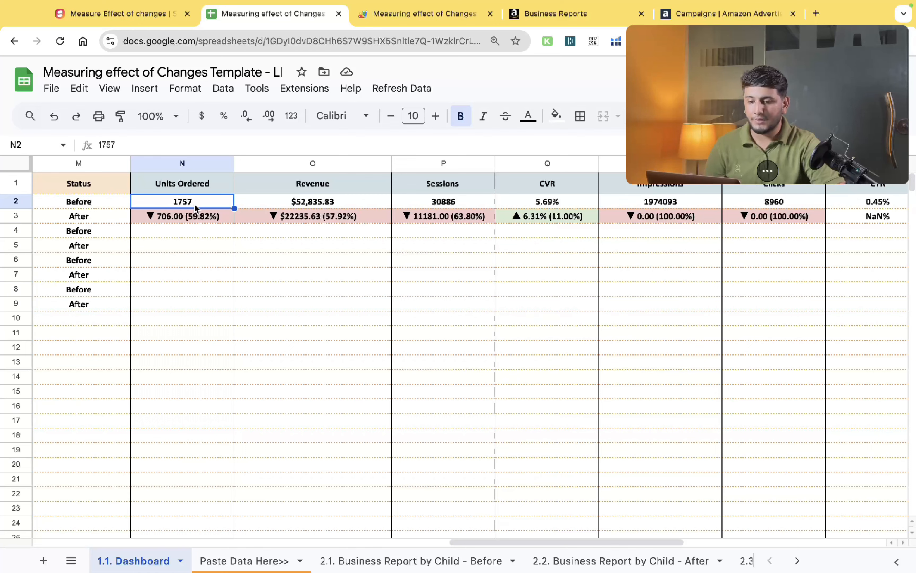
left_click(186, 217)
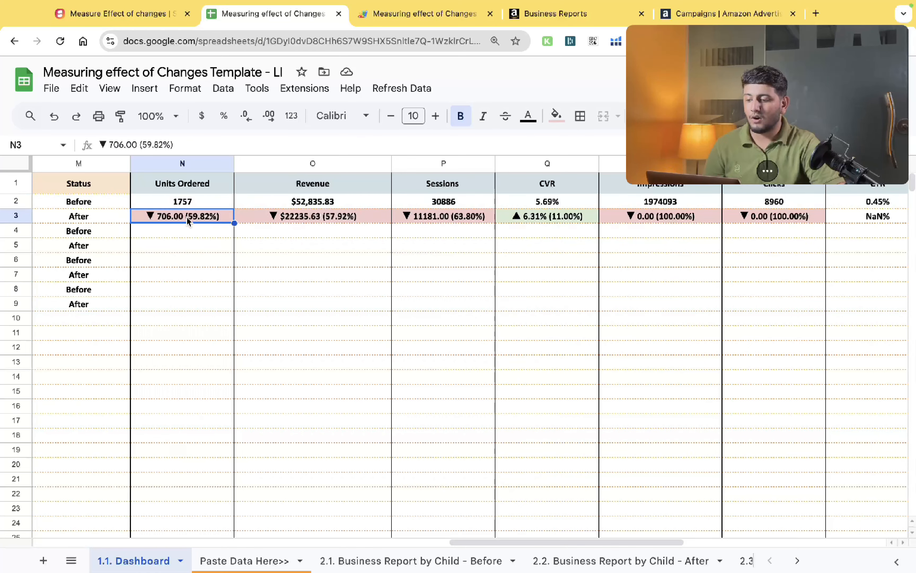
key("Right")
key("Right")
key("Right")
key("Right")
key("Right")
key("Right")
key("Right")
key("Right")
key("Right")
key("Right")
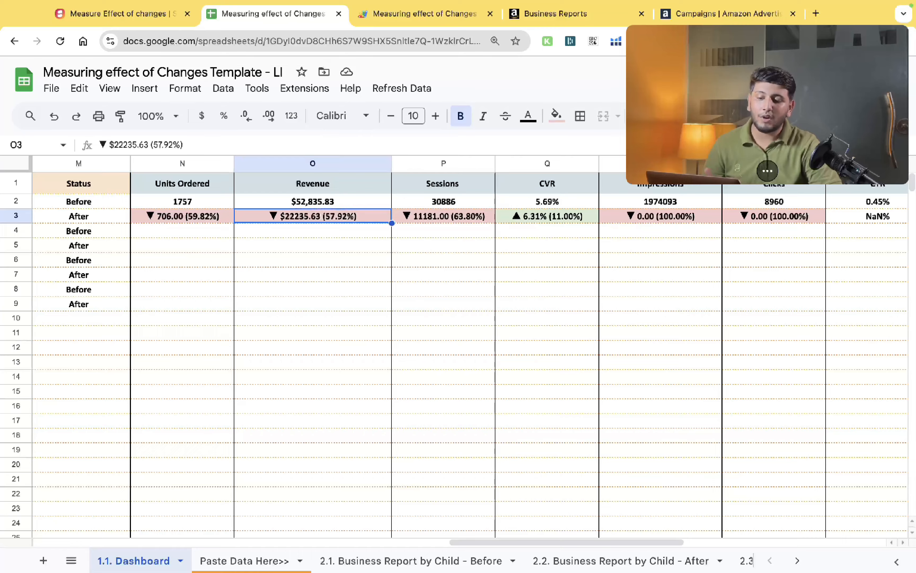
scroll(210, 213, "right", 1)
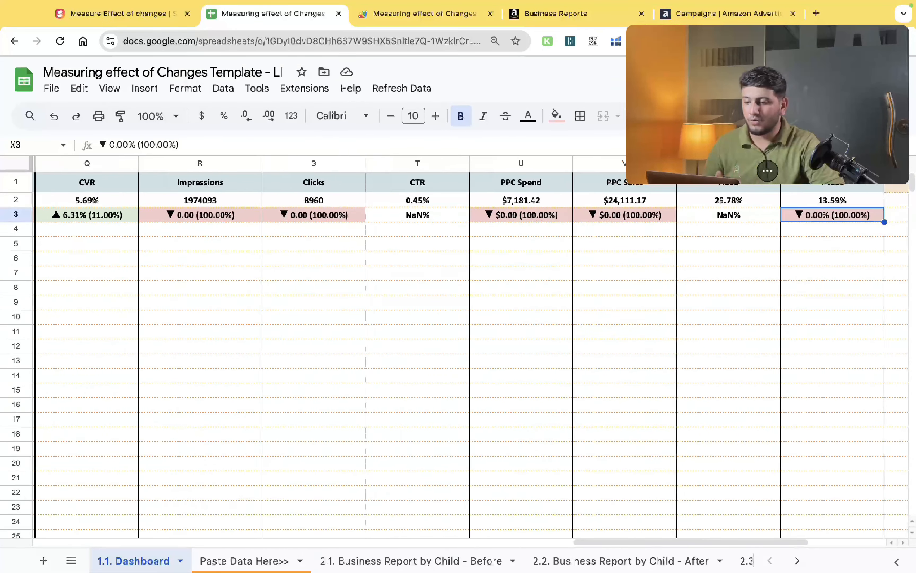
scroll(336, 219, "right", 5)
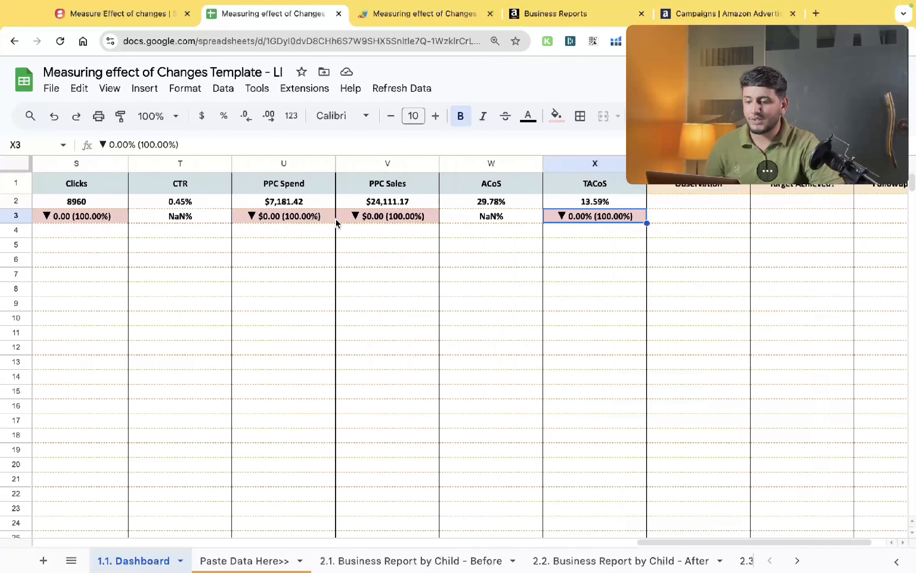
left_click(365, 206)
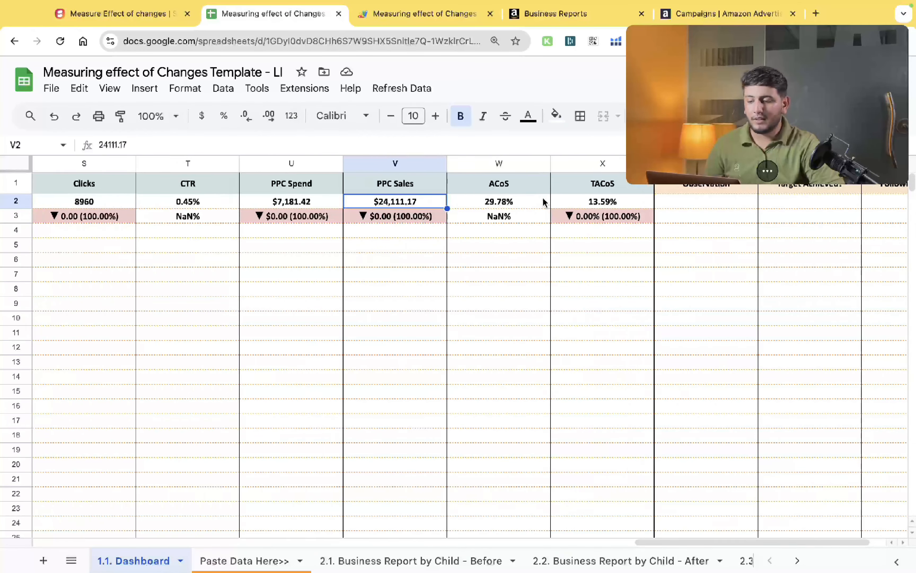
scroll(544, 203, "left", 4)
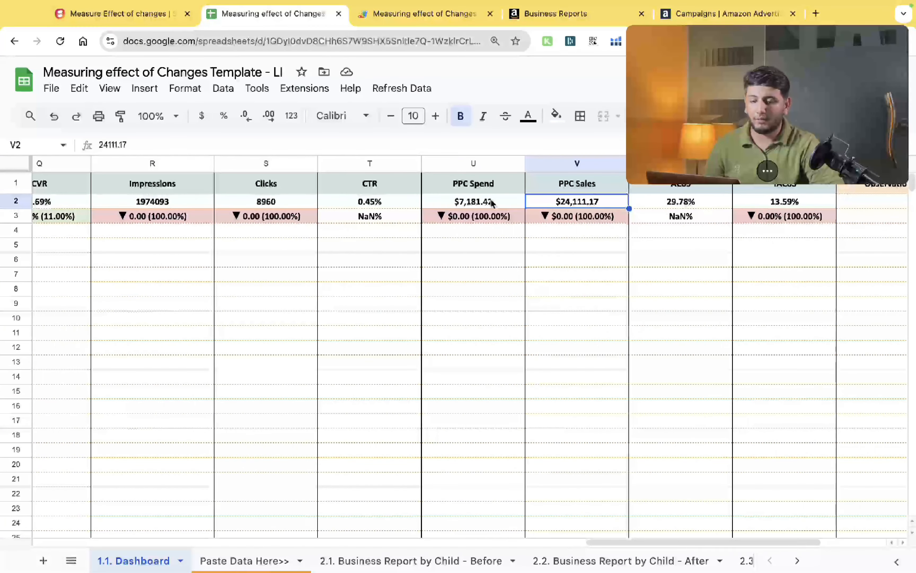
scroll(491, 203, "left", 10)
scroll(492, 199, "left", 8)
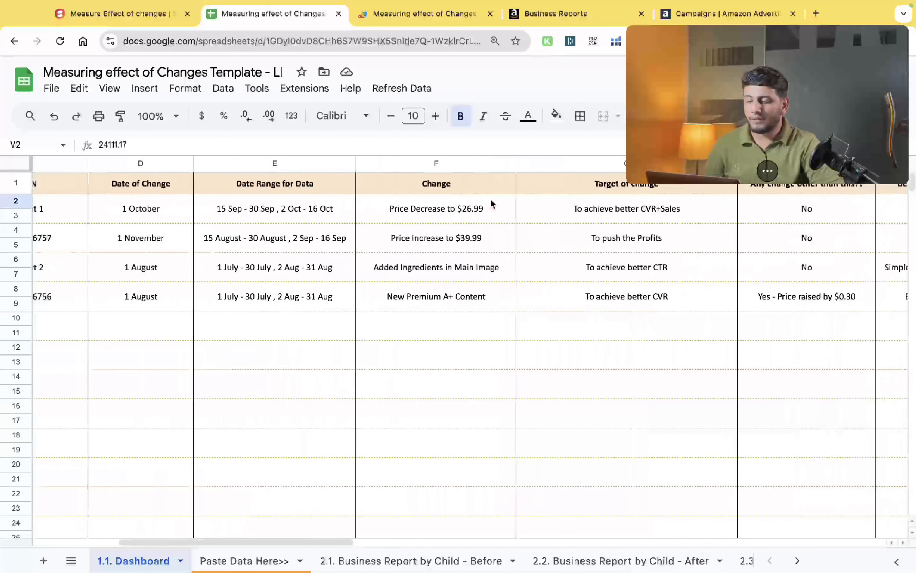
scroll(491, 199, "right", 10)
scroll(493, 204, "right", 2)
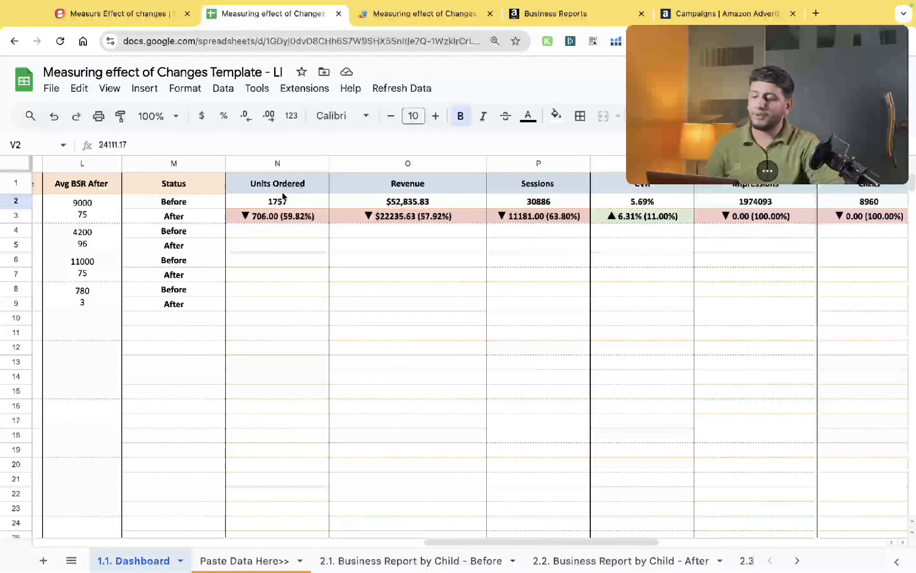
left_click(278, 201)
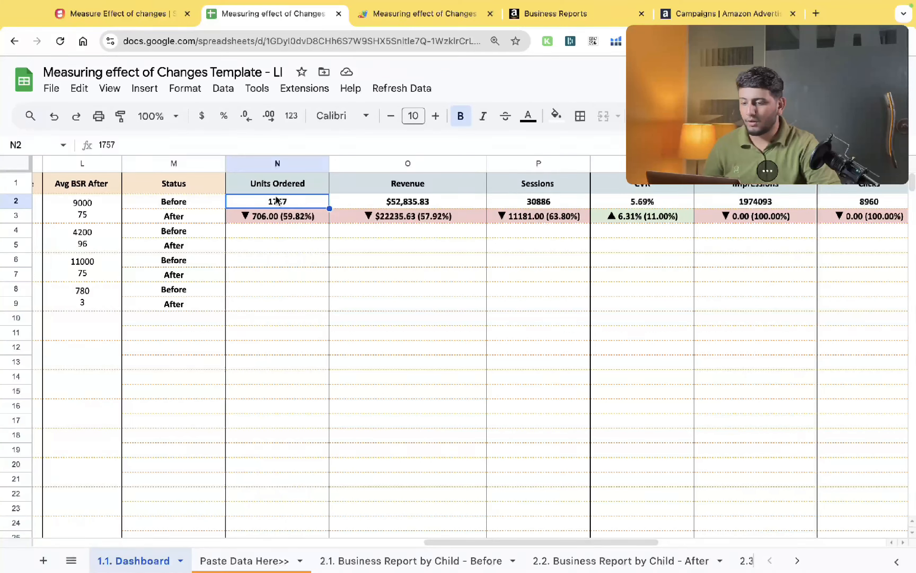
scroll(277, 199, "right", 1)
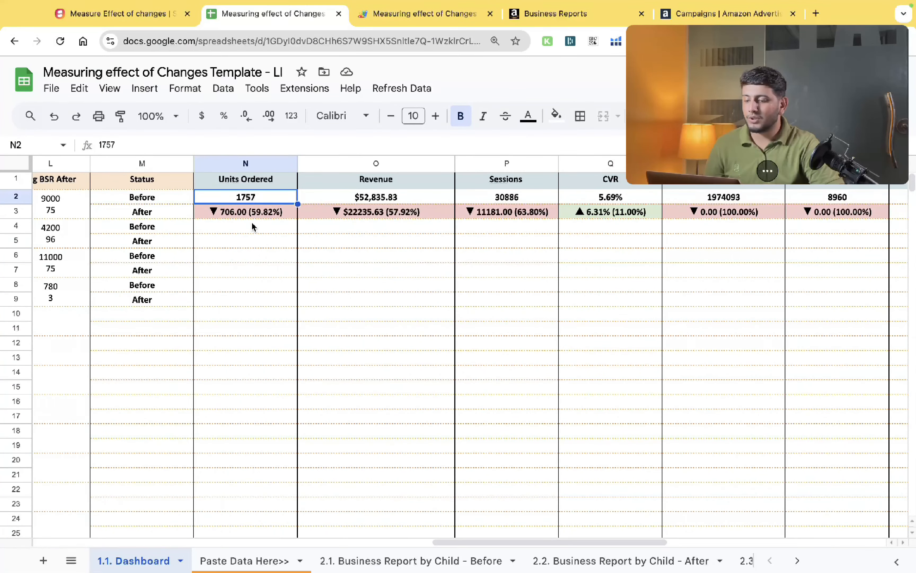
left_click_drag(250, 209, 250, 198)
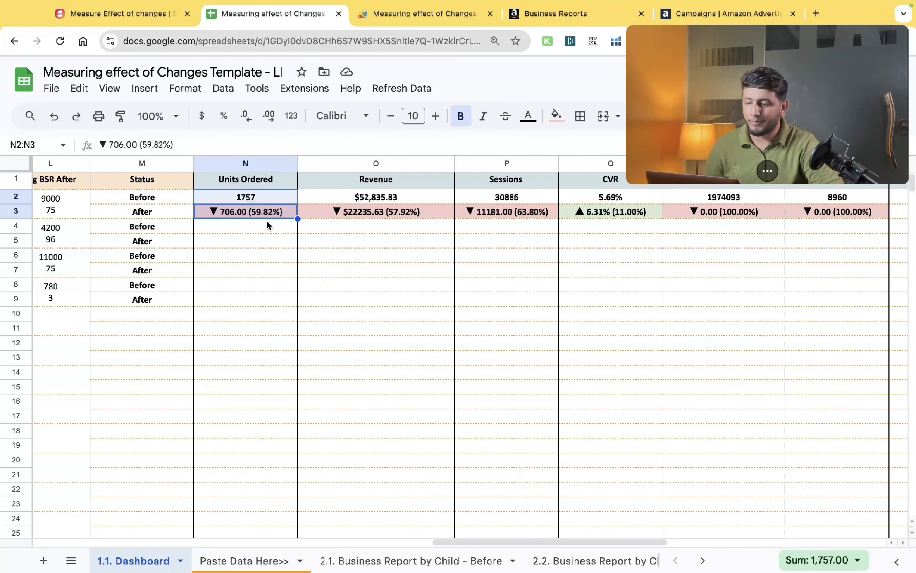
left_click(261, 214)
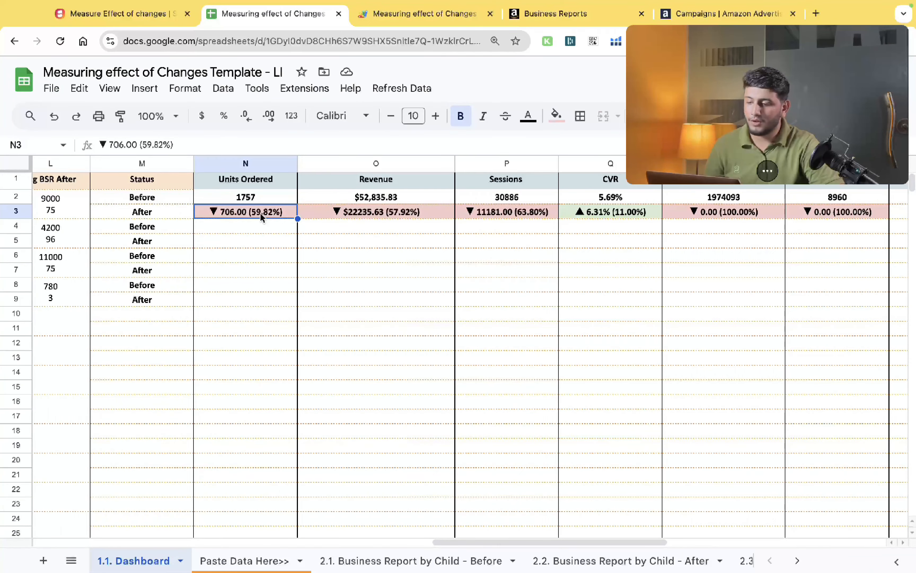
scroll(259, 213, "right", 1)
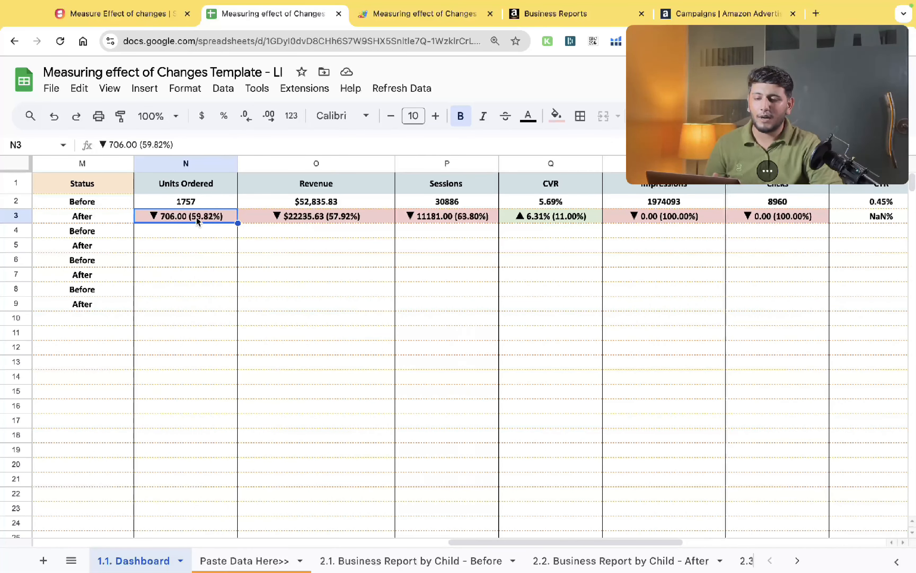
key("shift+Up")
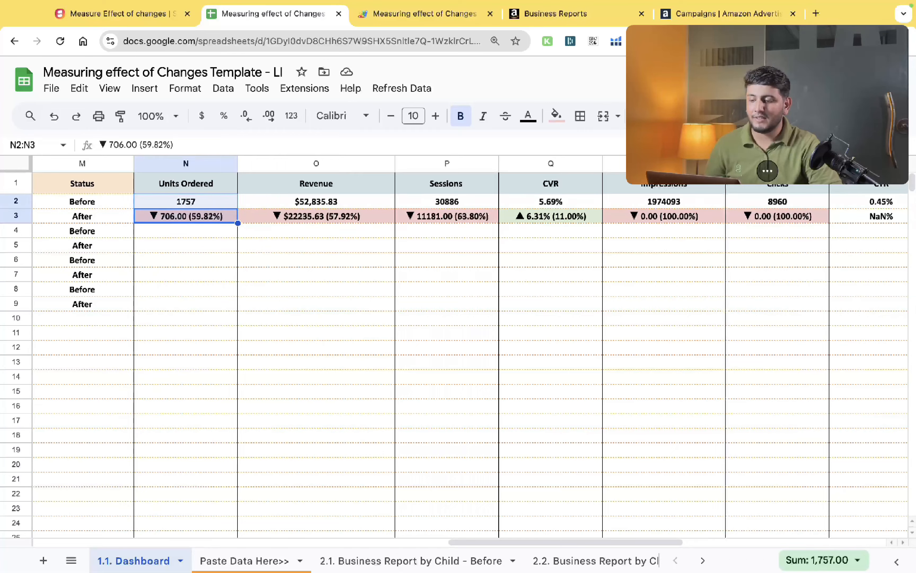
scroll(210, 206, "right", 5)
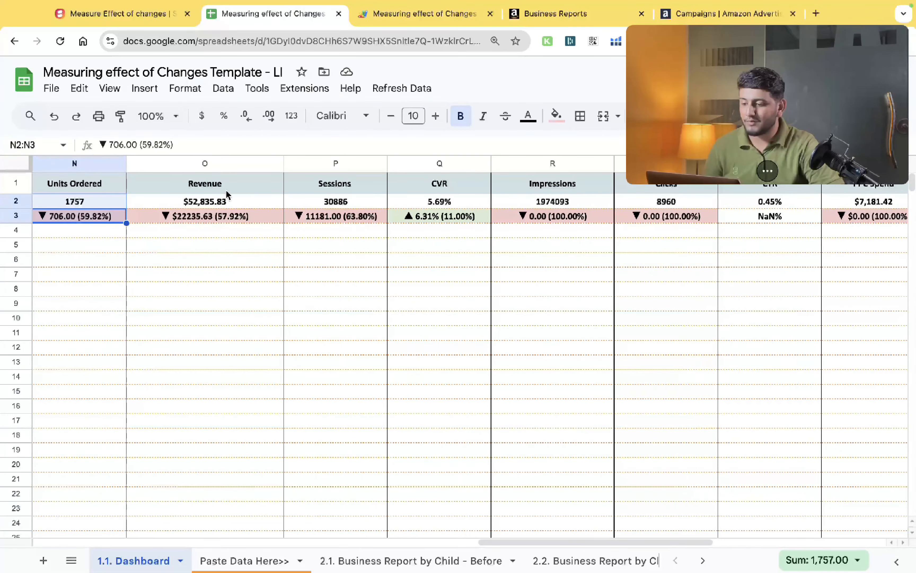
left_click(210, 206)
scroll(210, 207, "right", 3)
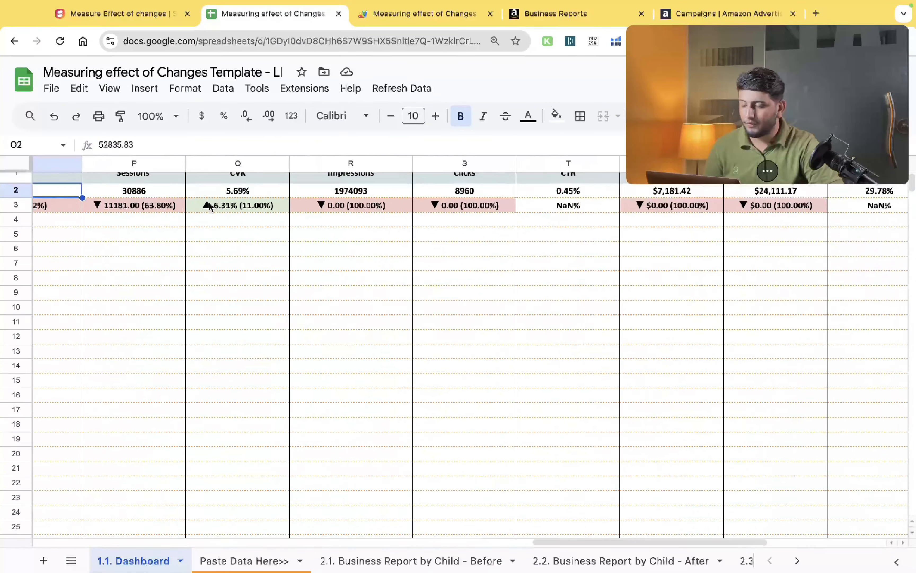
scroll(211, 206, "right", 2)
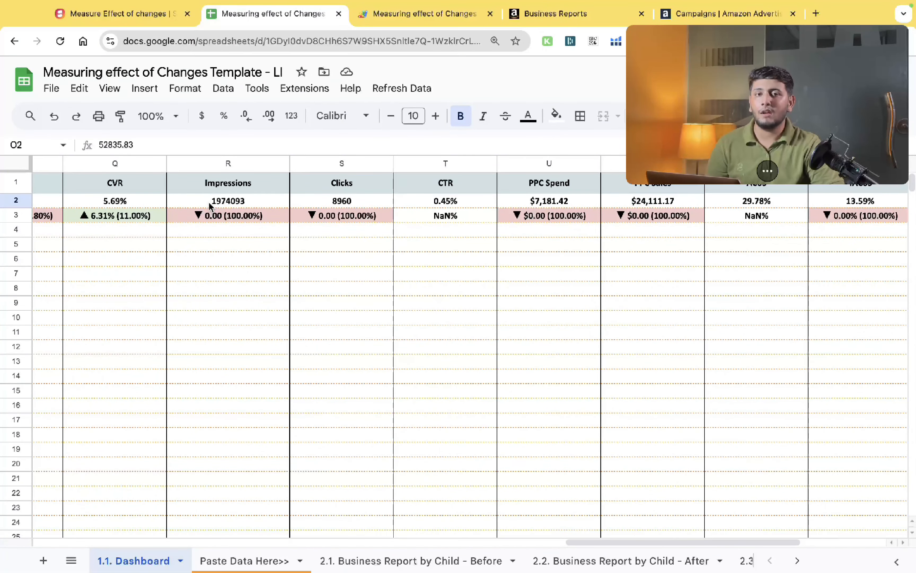
scroll(210, 206, "right", 1)
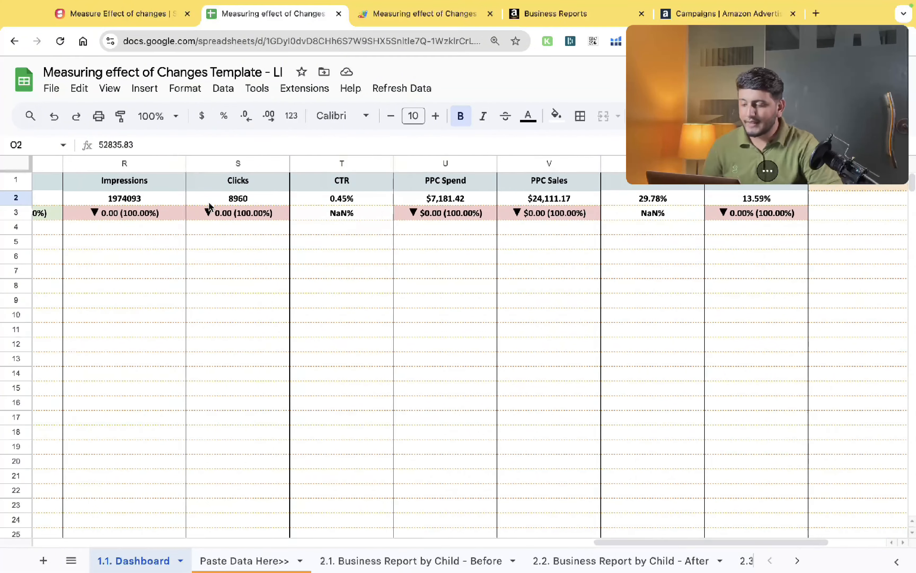
left_click(210, 201)
scroll(209, 202, "down", 1)
scroll(209, 202, "right", 3)
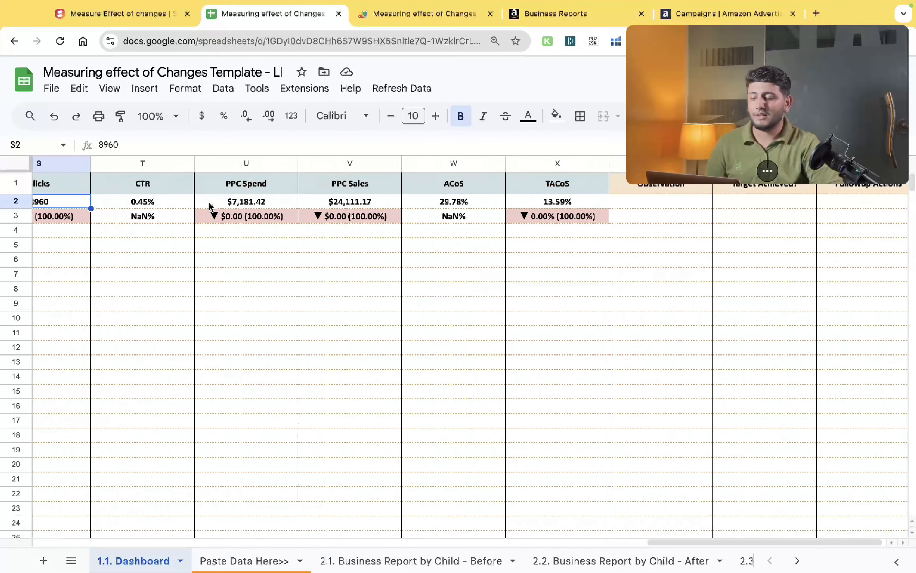
scroll(209, 204, "left", 10)
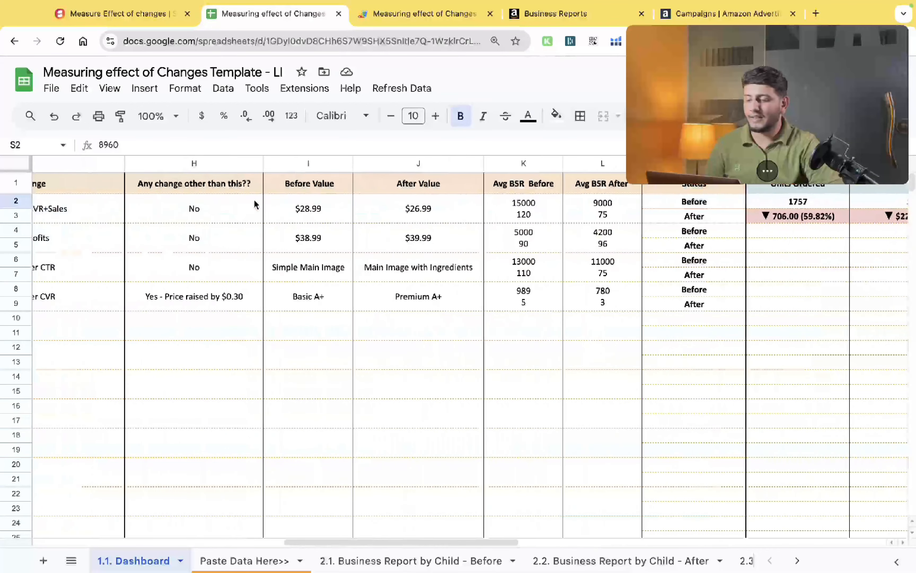
- Inspect the Avg BSR Before and After cells for Parent 1 and the Observation to Followup Actions columns
left_click(525, 212)
left_click(606, 210)
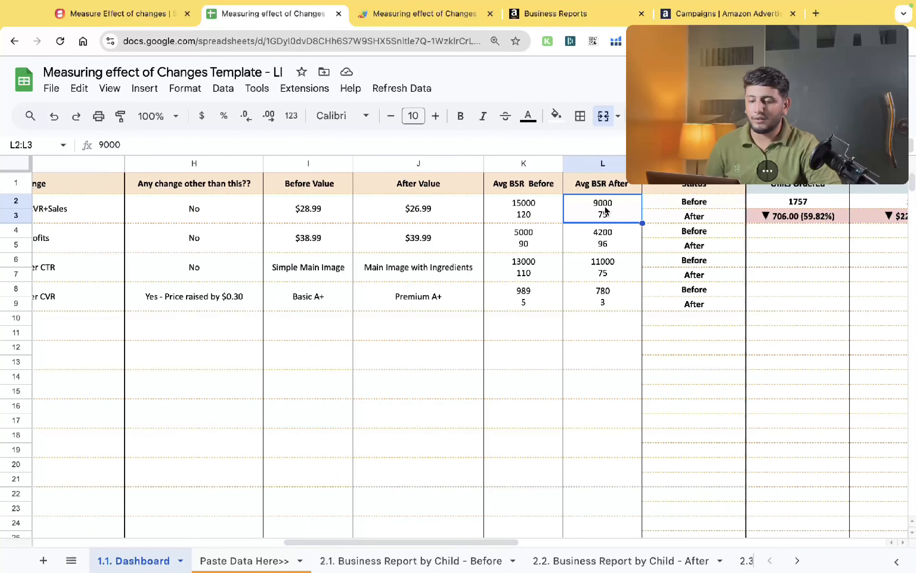
key("Right")
key("Right")
key("Right")
key("Right")
key("Right")
key("Right")
key("Right")
key("Right")
key("Right")
key("Right")
key("Right")
key("Right")
key("Right")
key("Right")
key("Right")
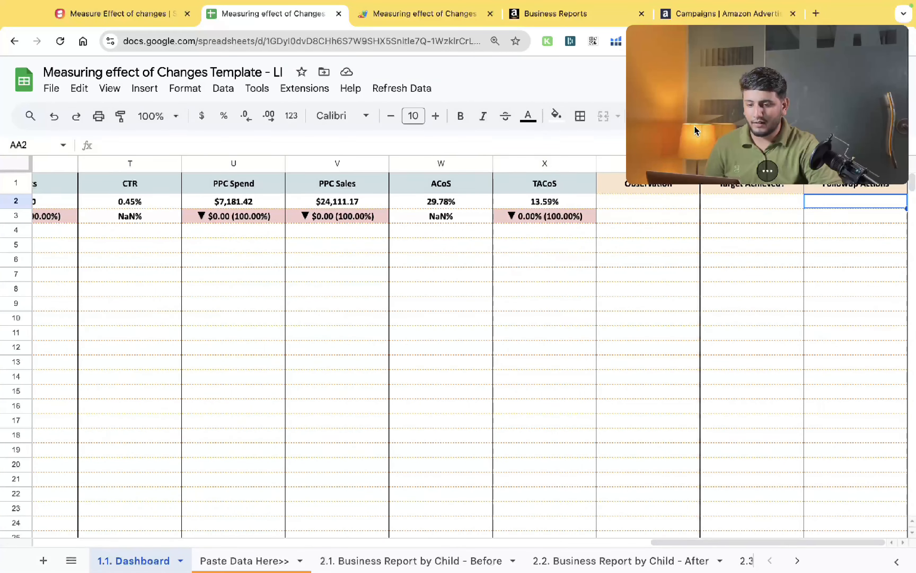
- Review the Dashboard's Observation, Target Achieved and Followup Actions columns, the change rows, and the Business Report by Child - Before sheet
left_click_drag(694, 126, 677, 387)
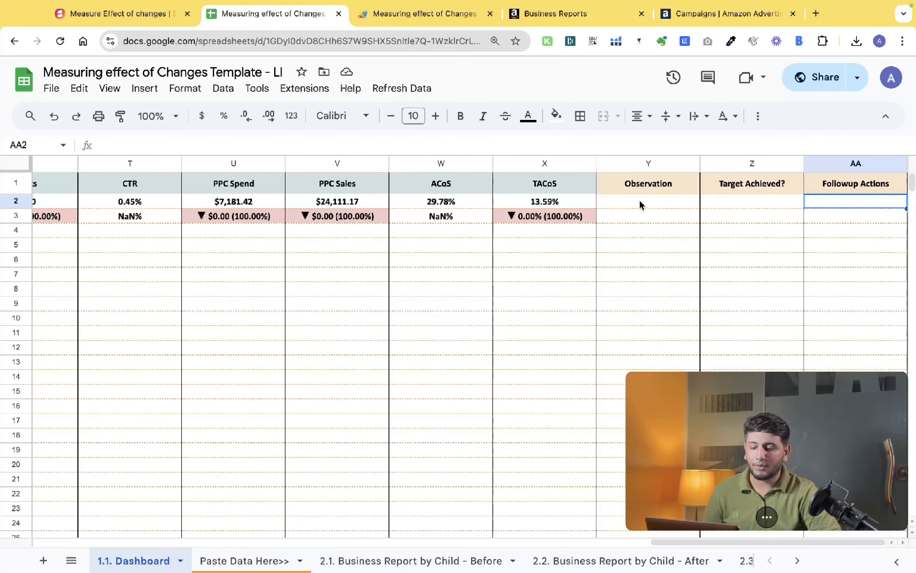
left_click(640, 201)
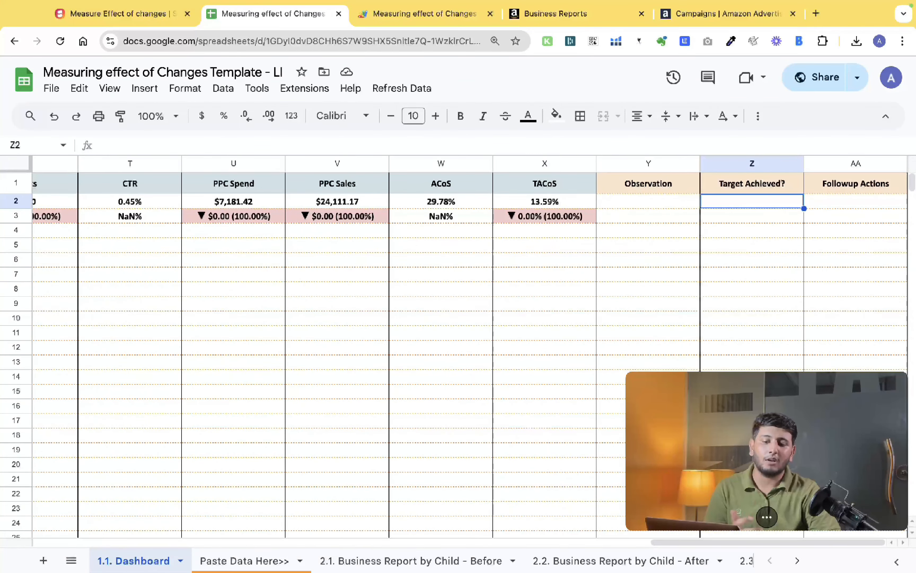
key("Tab")
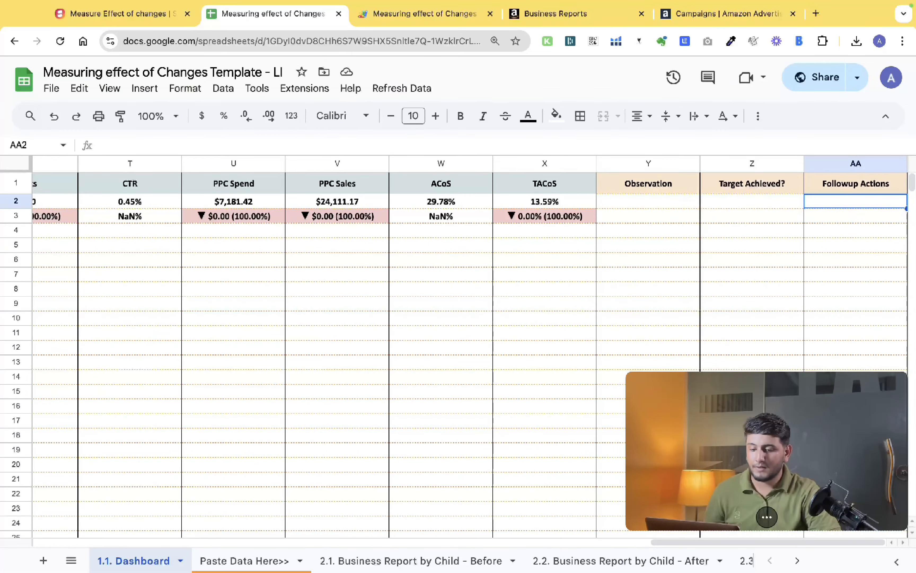
key("Down")
scroll(640, 204, "left", 15)
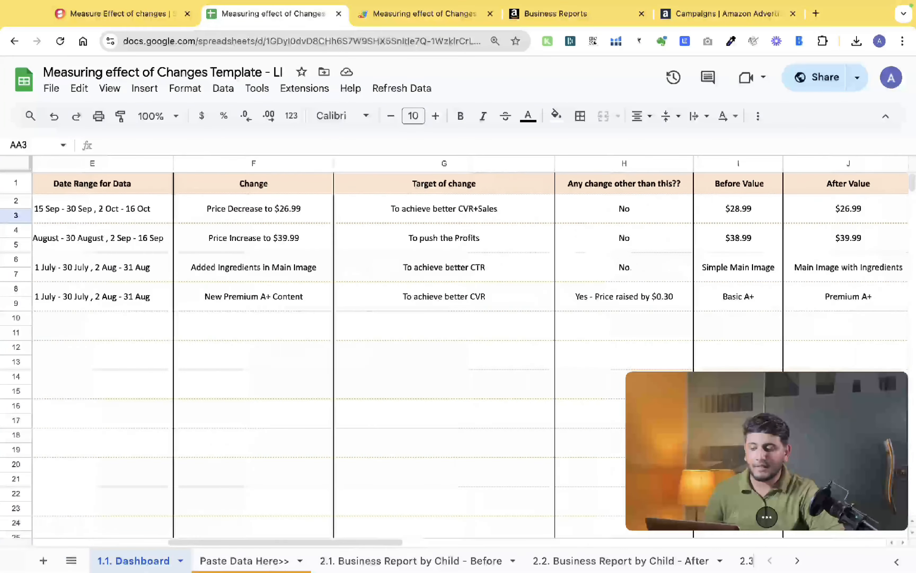
left_click(239, 222)
scroll(239, 221, "left", 3)
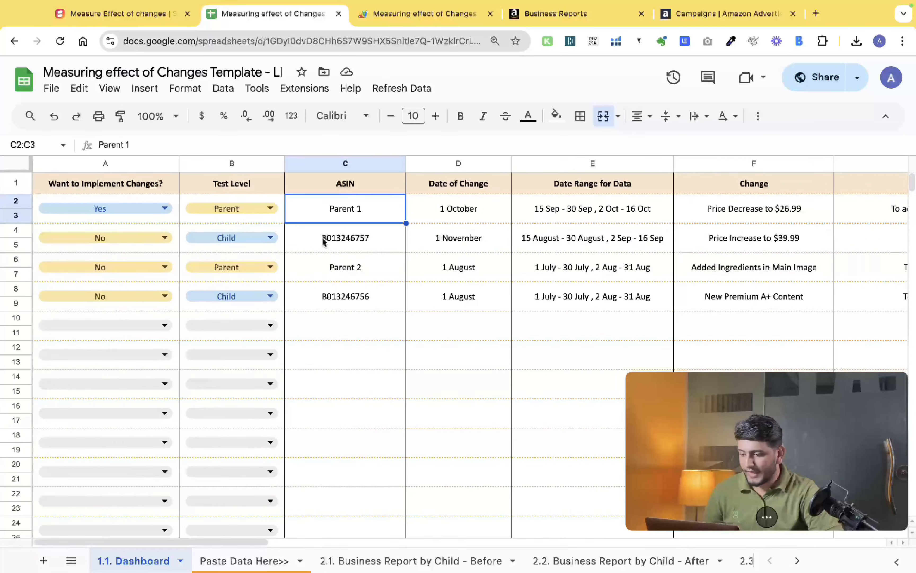
left_click(325, 240)
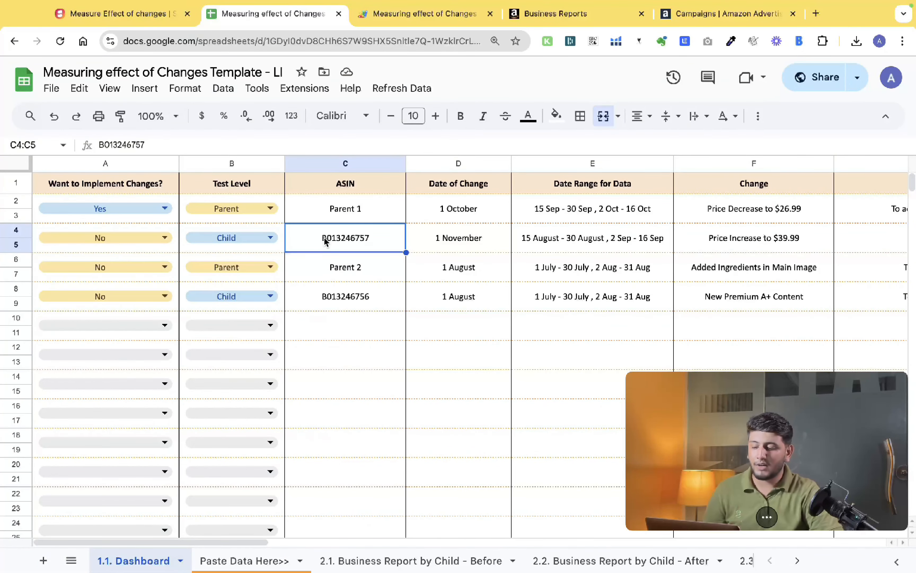
left_click(388, 559)
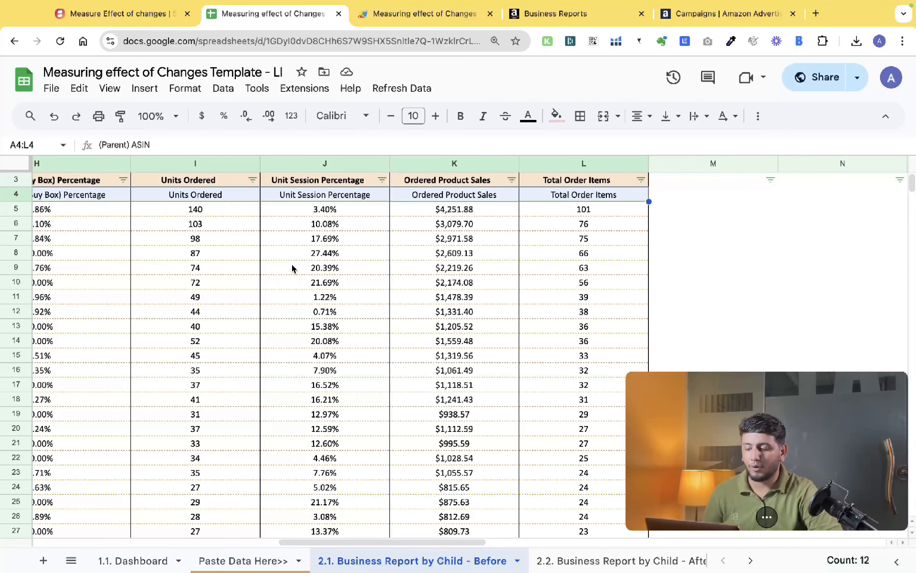
left_click(148, 560)
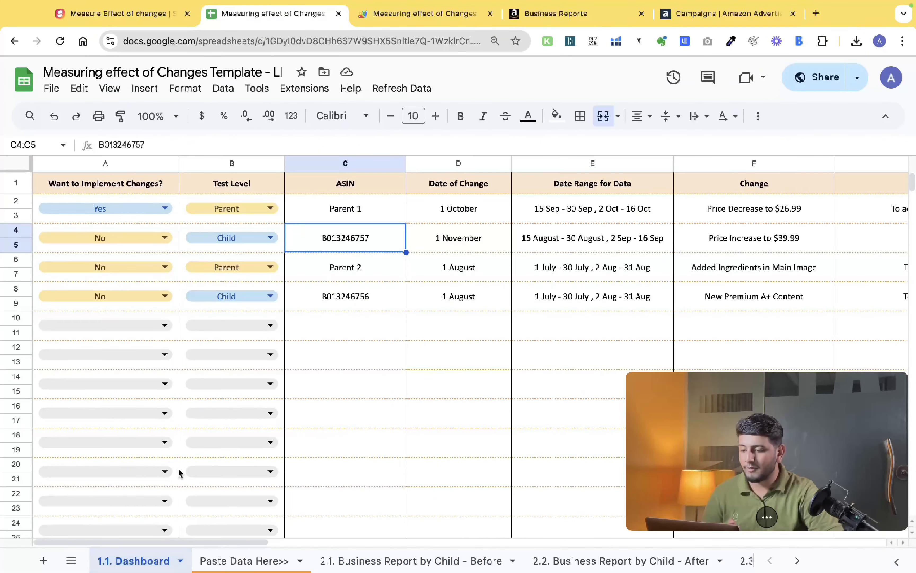
- Set Want to Implement Changes to No for Parent 1 and Yes for ASIN B013246757
left_click(146, 216)
left_click(82, 261)
left_click(133, 231)
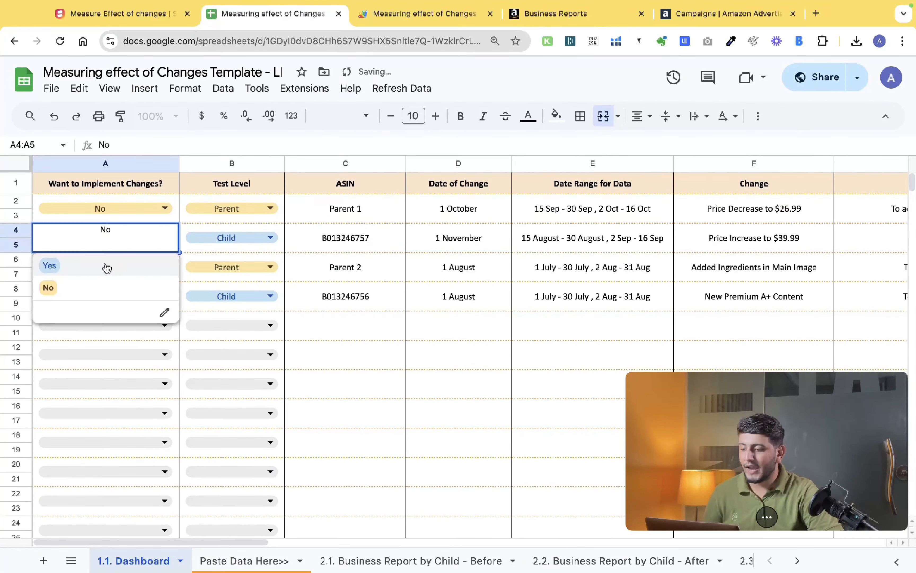
left_click(107, 267)
left_click(331, 246)
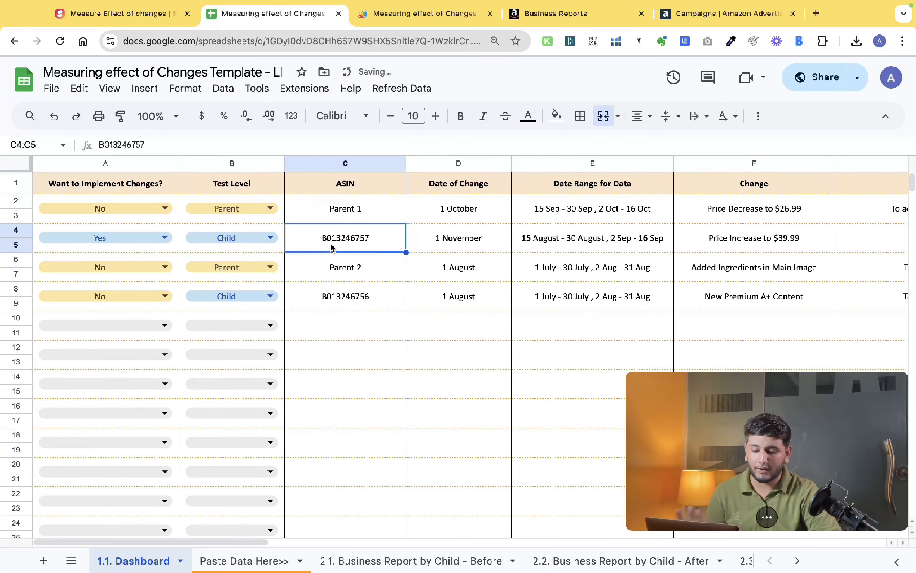
- Overwrite Parent 1's Before Units Ordered with 2000 and Before Revenue with 60000 on the Dashboard
key("Right")
scroll(470, 346, "right", 10)
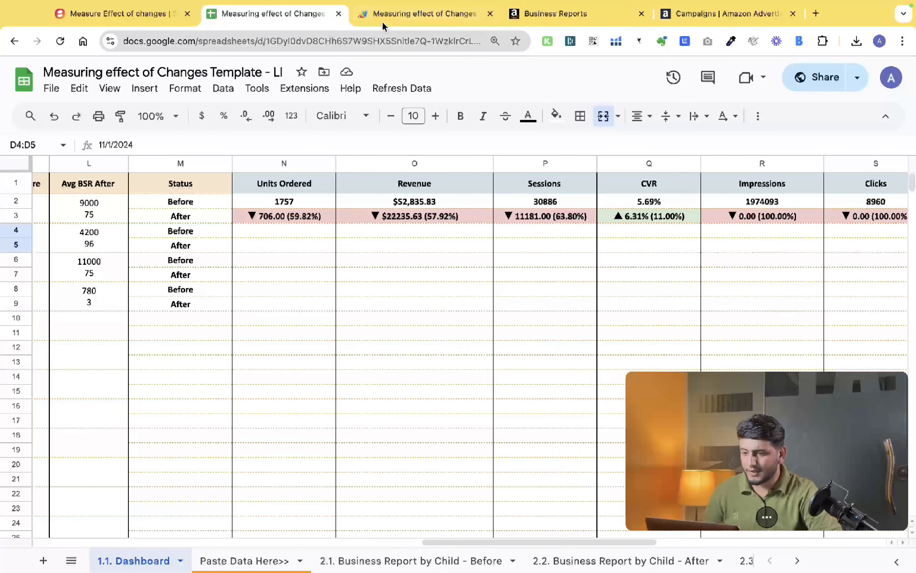
left_click(282, 202)
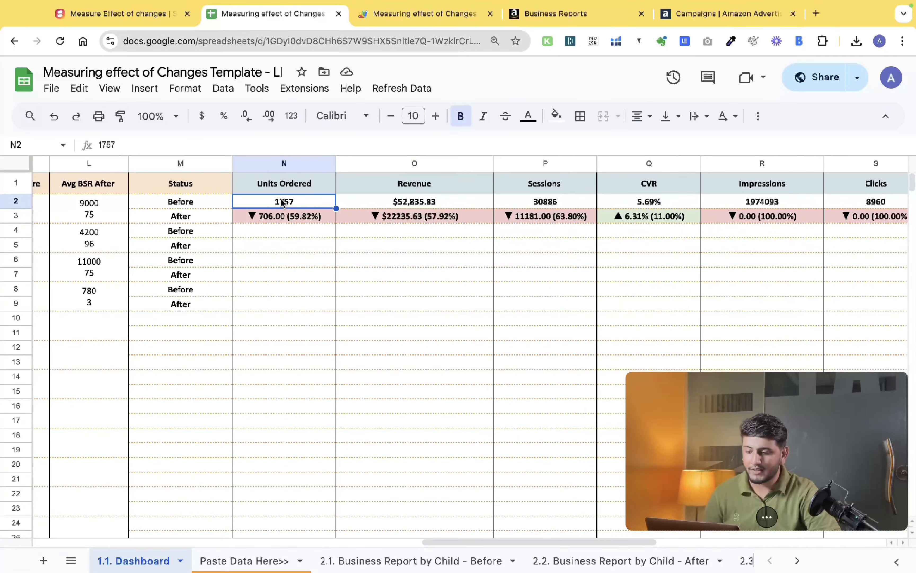
type("2000")
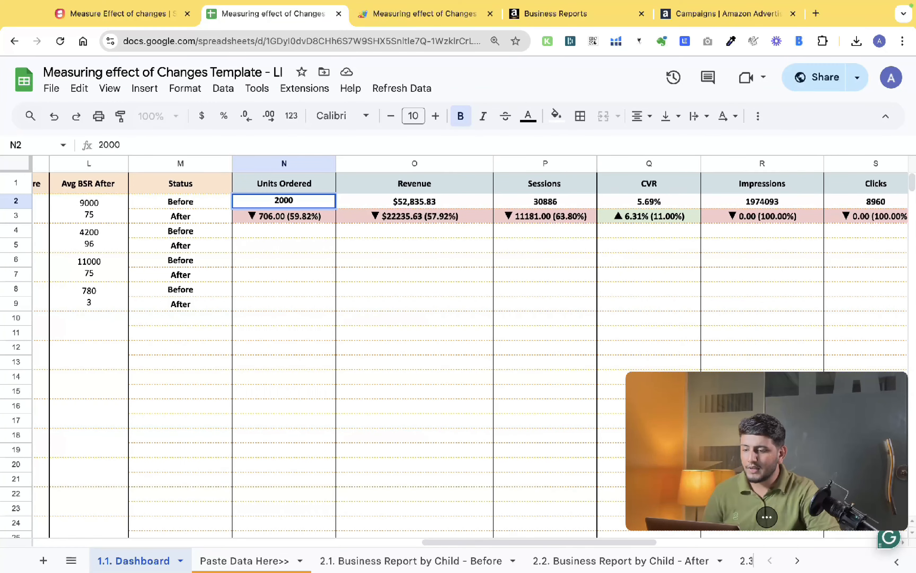
key("Return")
key("Up")
key("Right")
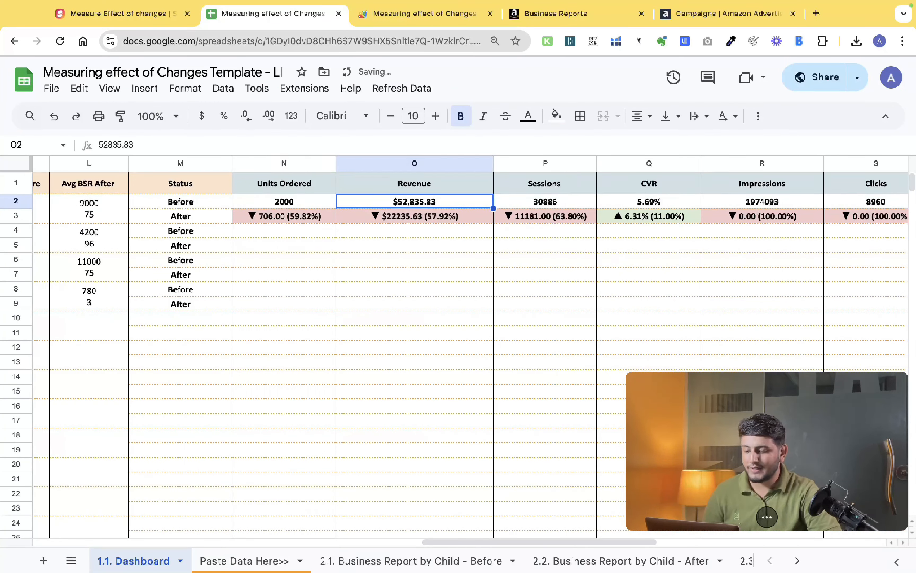
type("60000")
key("Return")
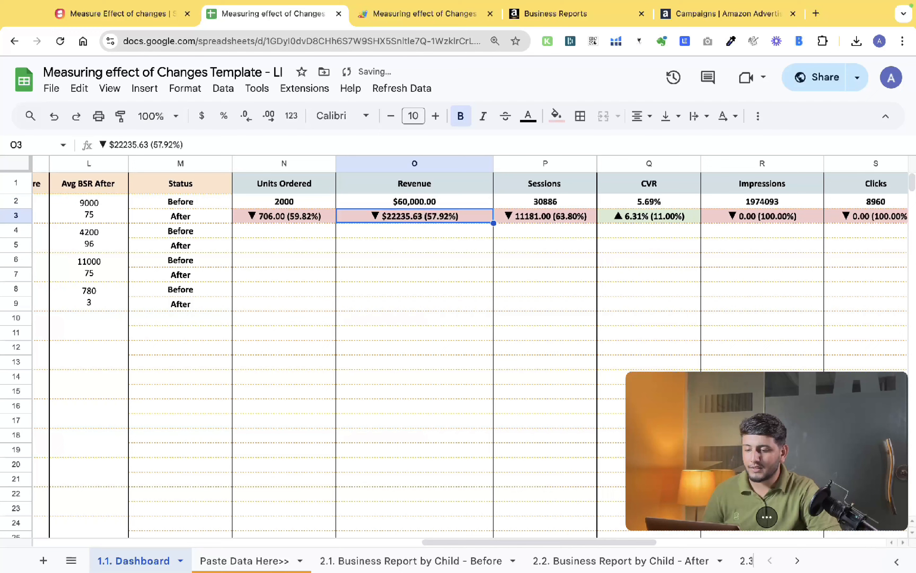
key("Up")
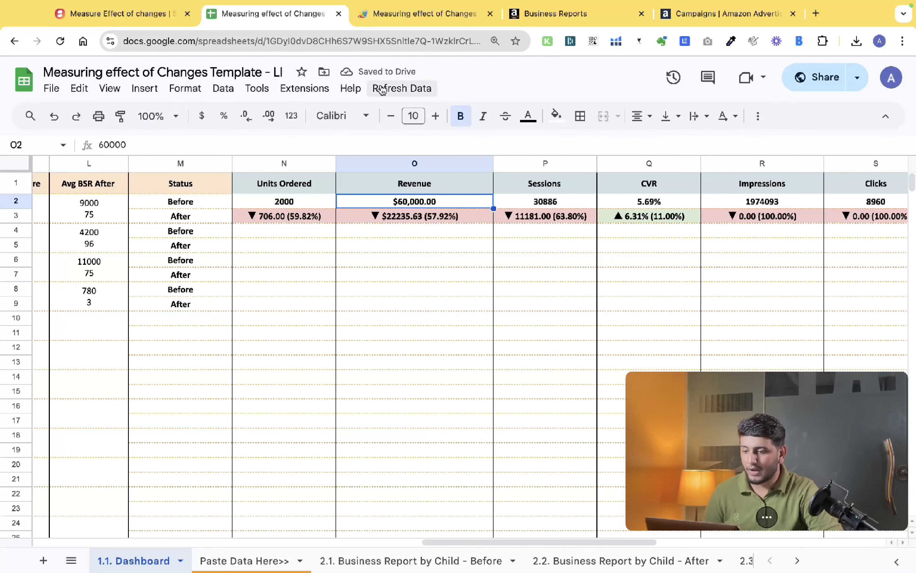
- Run the Measuring Effect of Changes refresh script and check the Units Ordered and Revenue cells
left_click(382, 88)
left_click(417, 121)
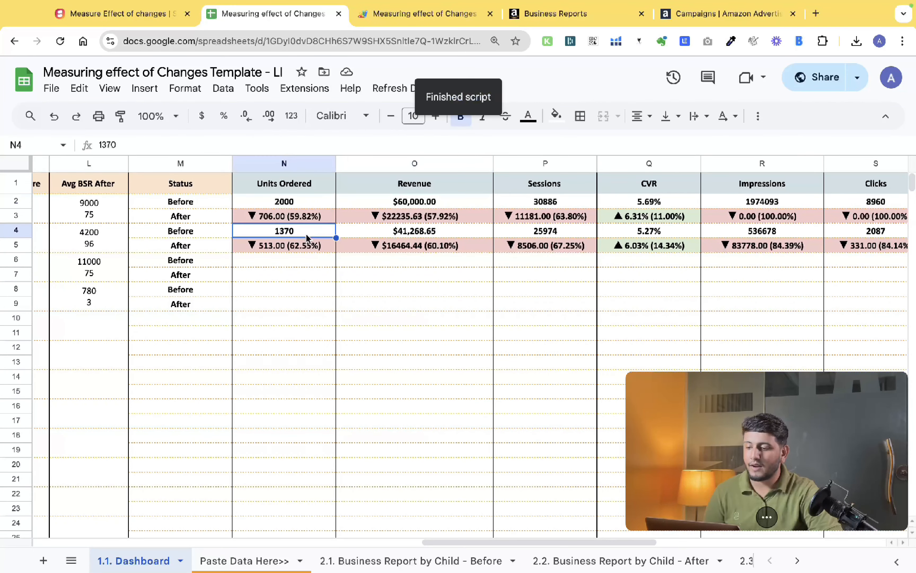
left_click_drag(294, 204, 453, 204)
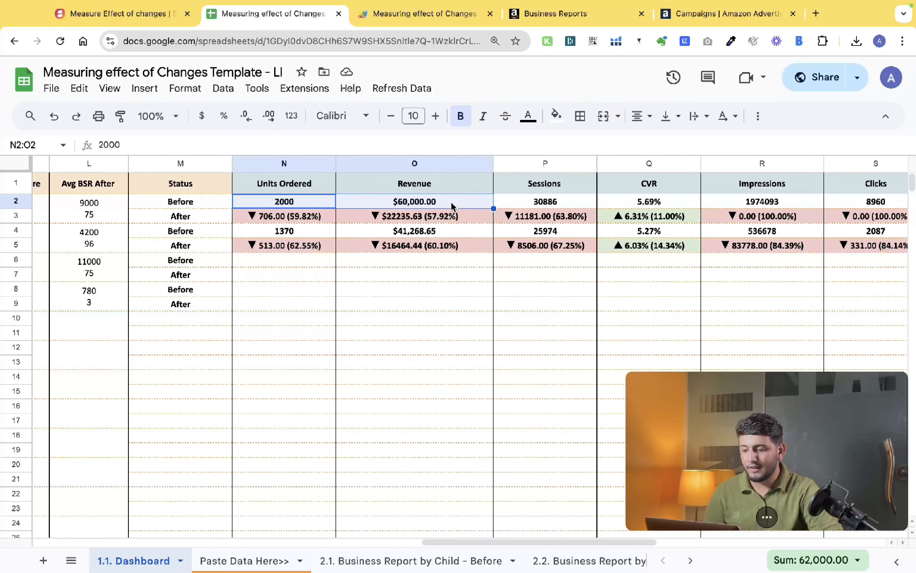
left_click(290, 234)
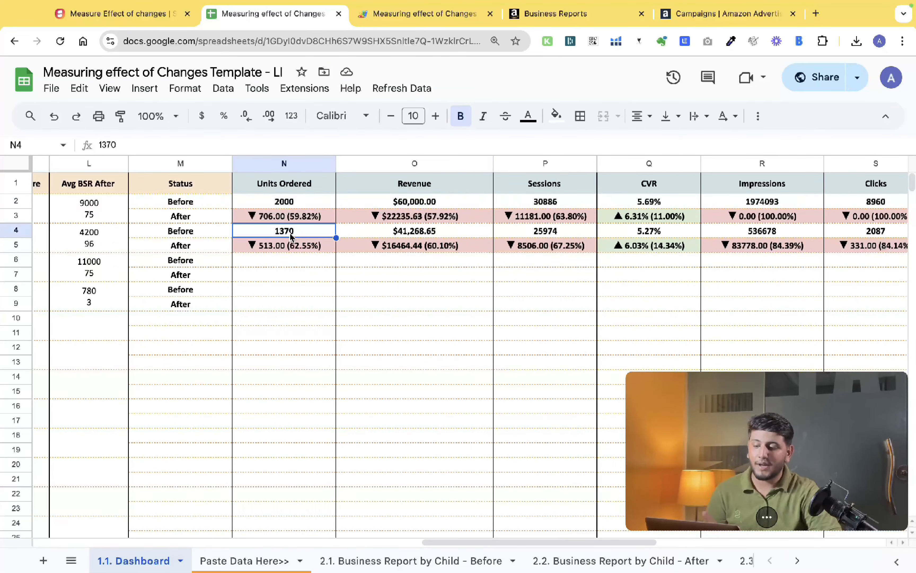
- Set Want to Implement Changes back to Yes for Parent 1
scroll(291, 234, "left", 15)
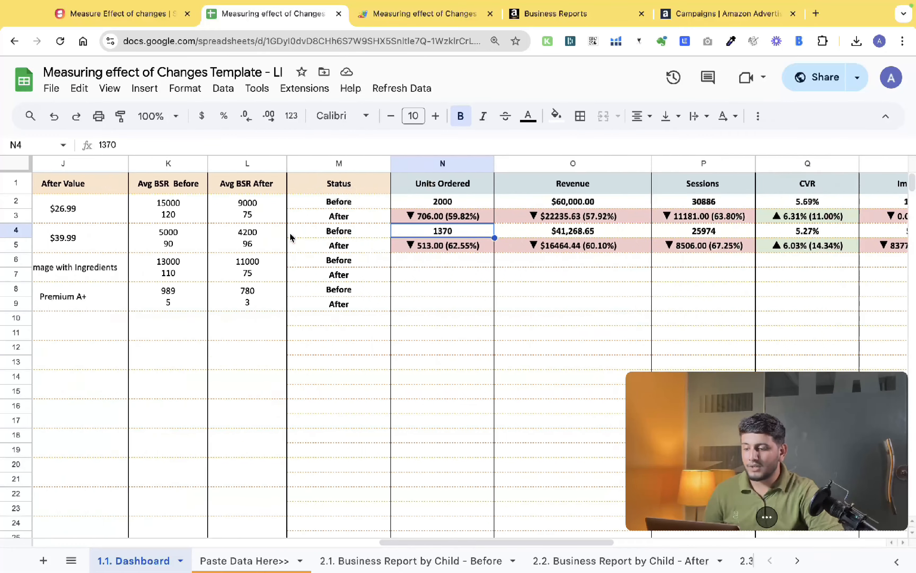
scroll(291, 237, "left", 1)
left_click(139, 204)
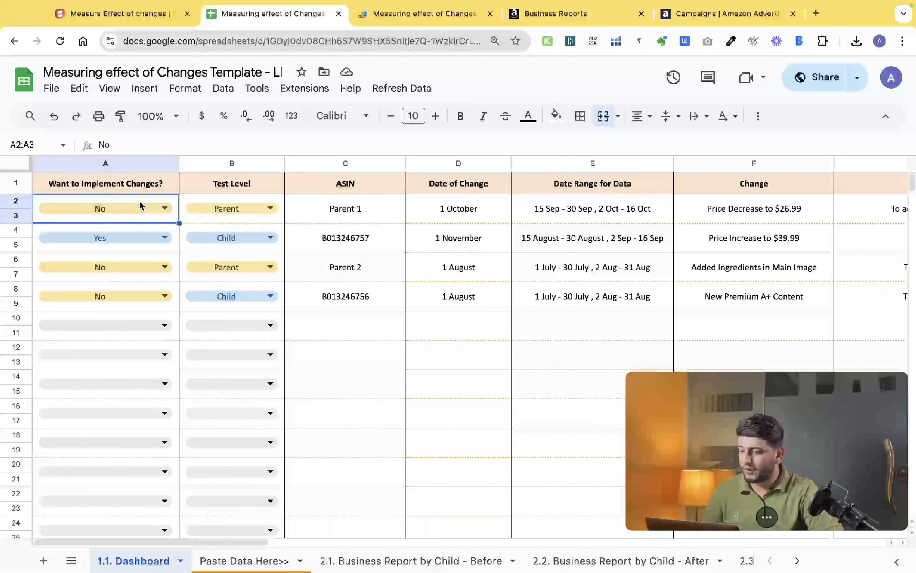
left_click(126, 214)
left_click(106, 236)
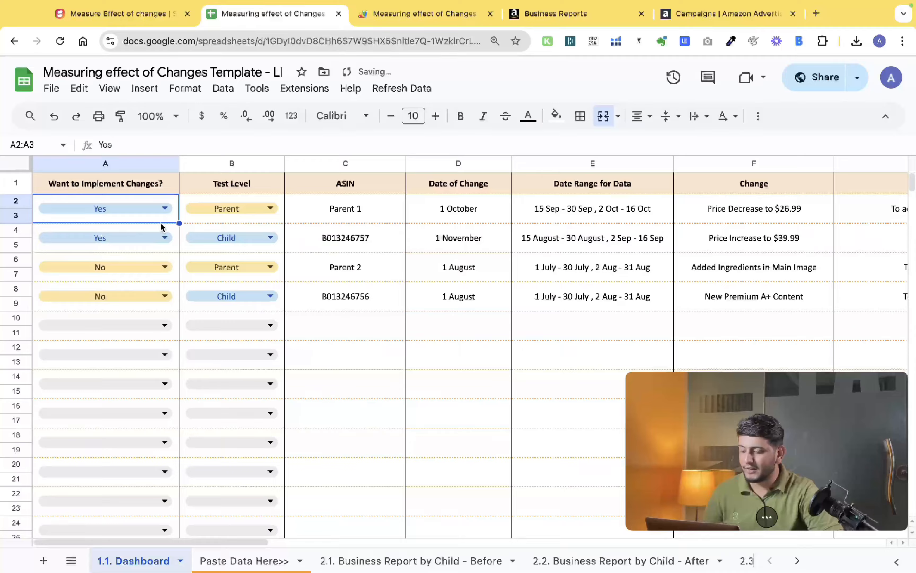
- Rerun the Measuring Effect of Changes refresh script and check Parent 1's Units Ordered value
scroll(393, 229, "right", 10)
scroll(391, 227, "right", 8)
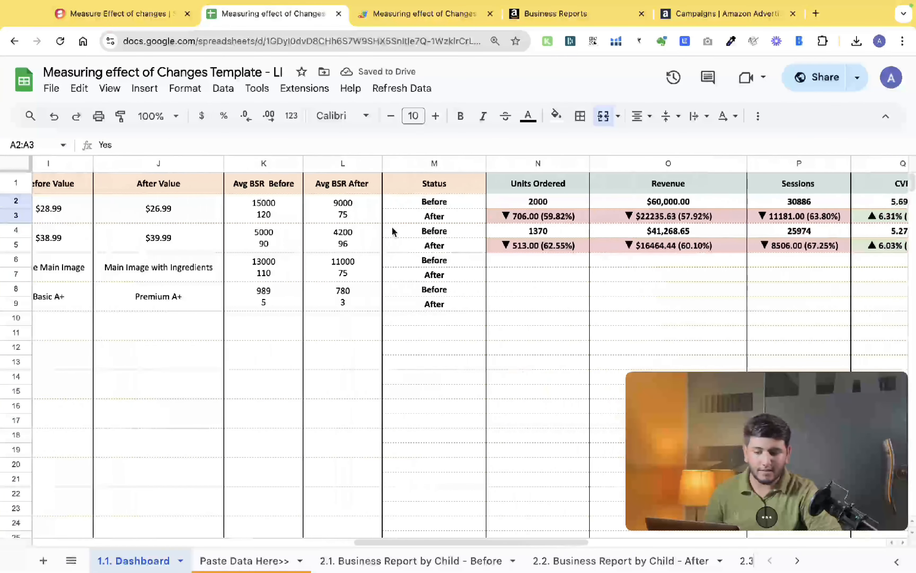
left_click(398, 88)
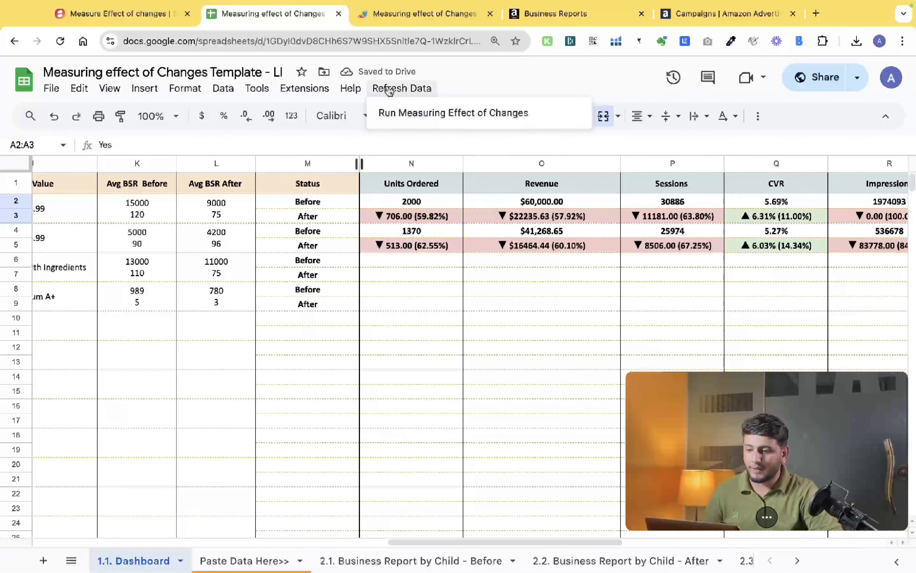
left_click(405, 114)
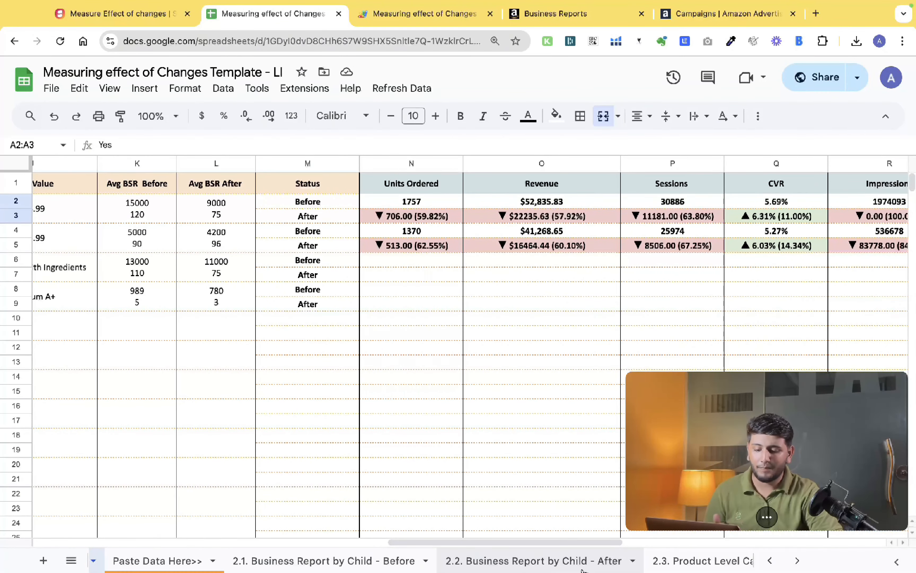
scroll(582, 561, "right", 2)
left_click(422, 205)
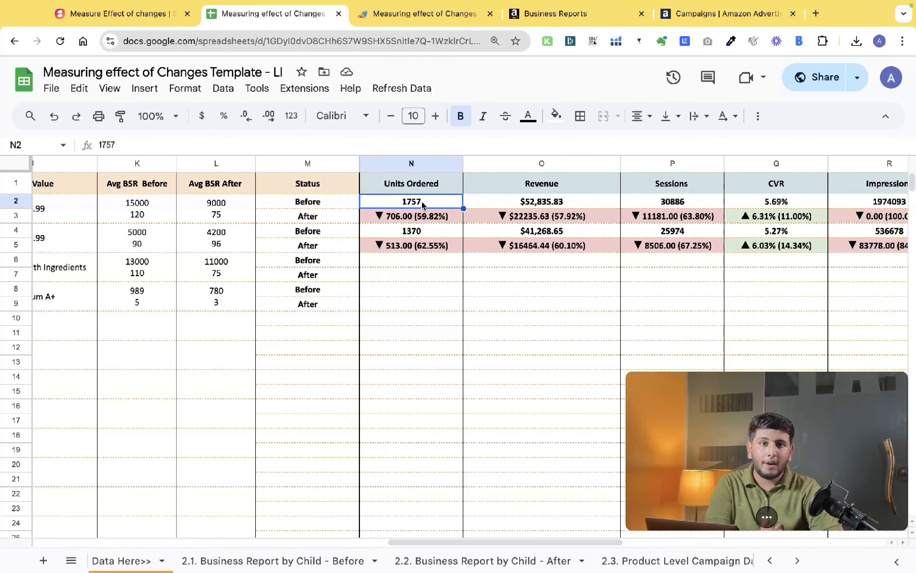